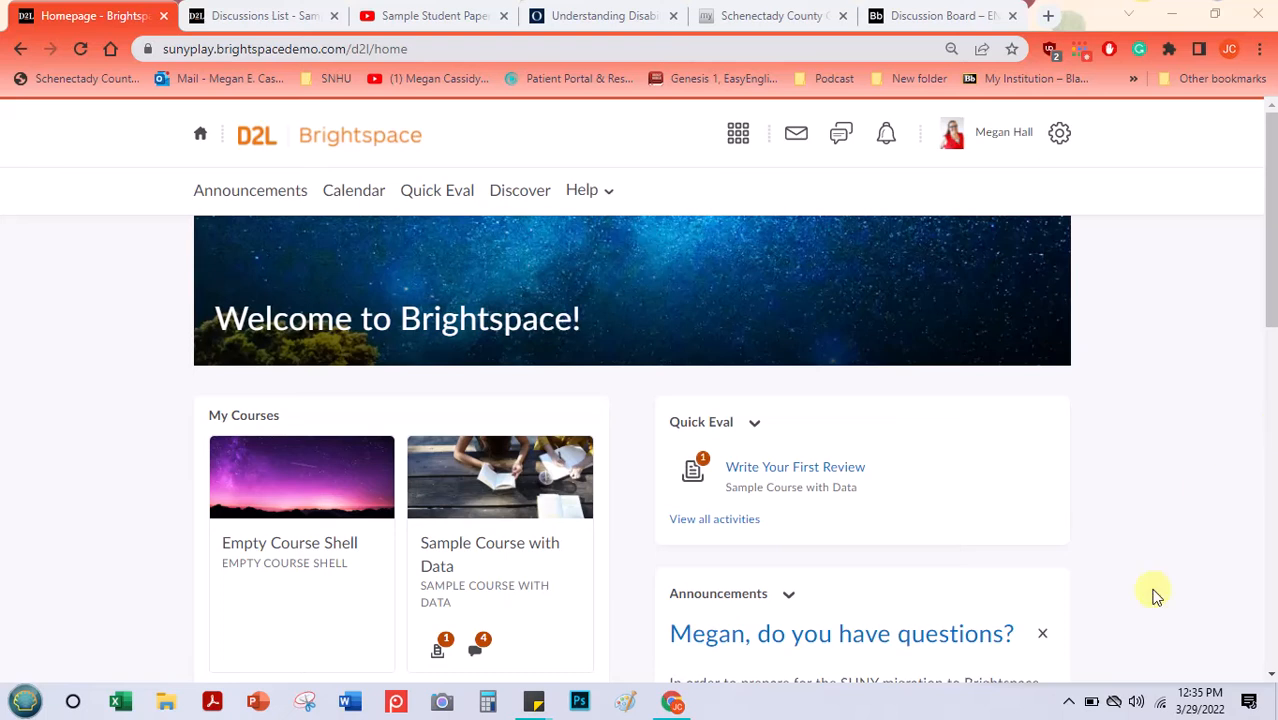
- Open the content of the Empty Course Shell and examine the Week 1 module's options for creating items and adding existing activities
{"action": "left_click", "coordinate": [321, 556]}
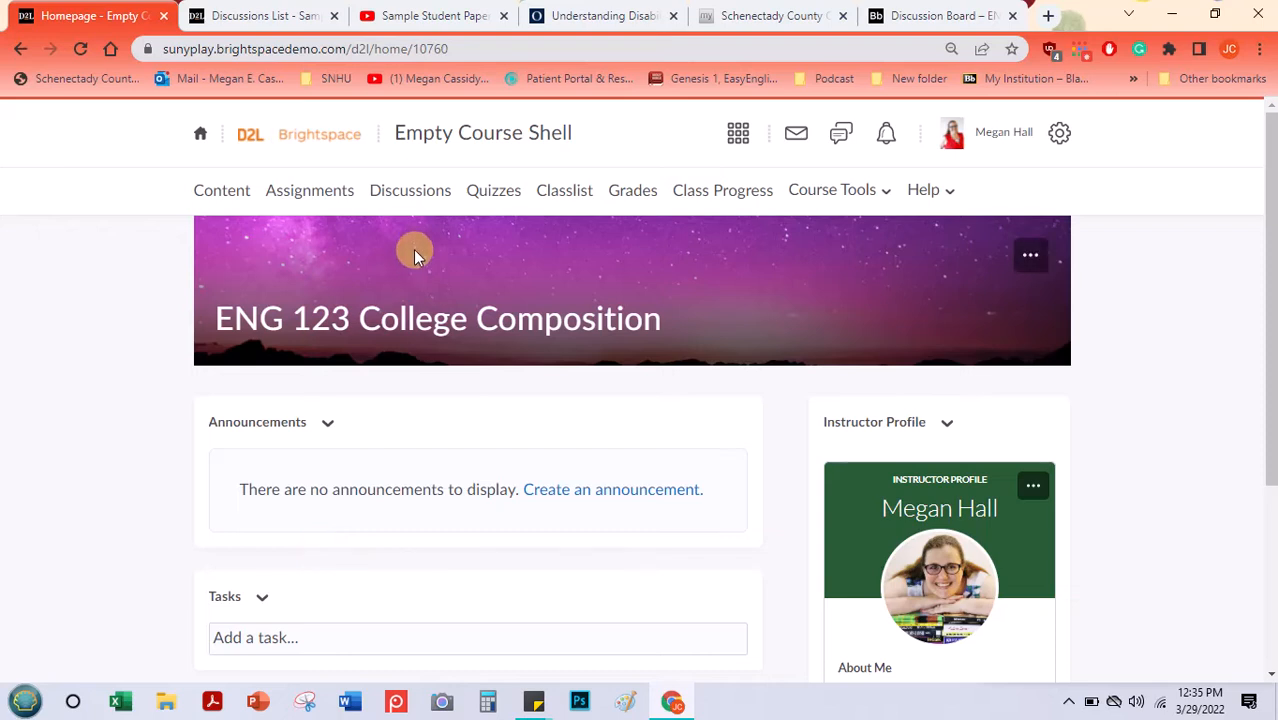
{"action": "left_click", "coordinate": [222, 193]}
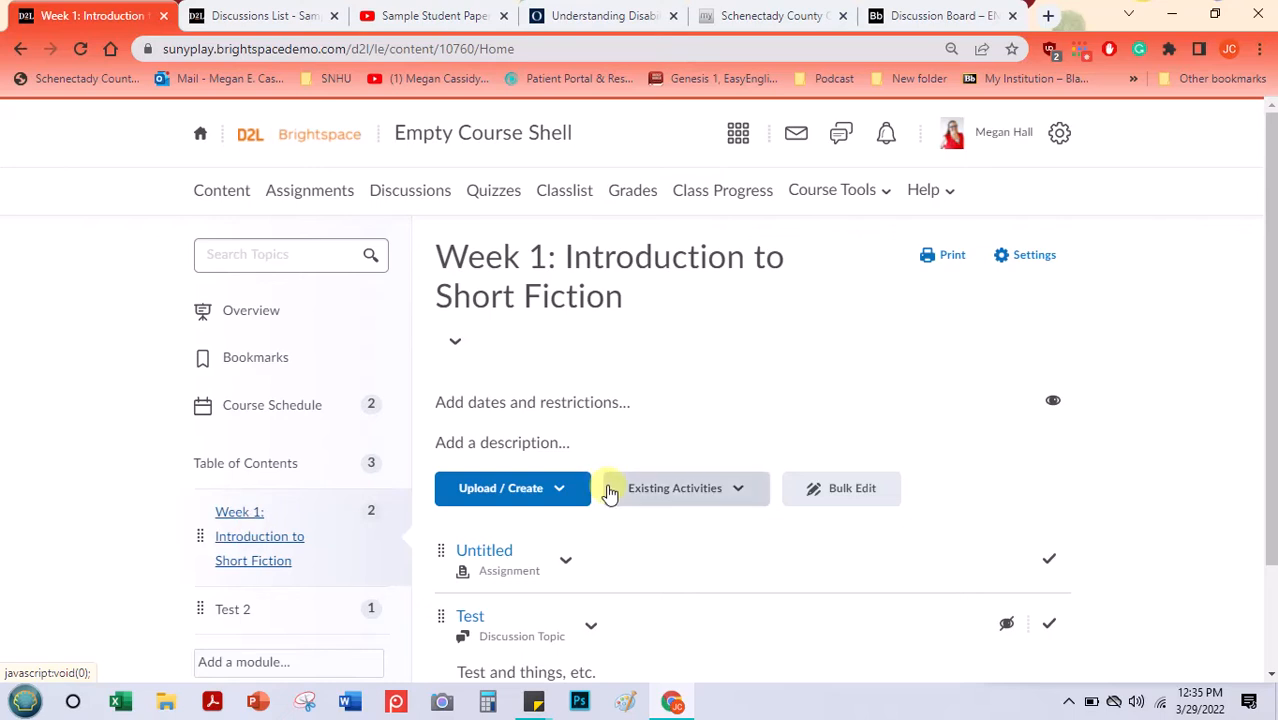
{"action": "left_click", "coordinate": [557, 492]}
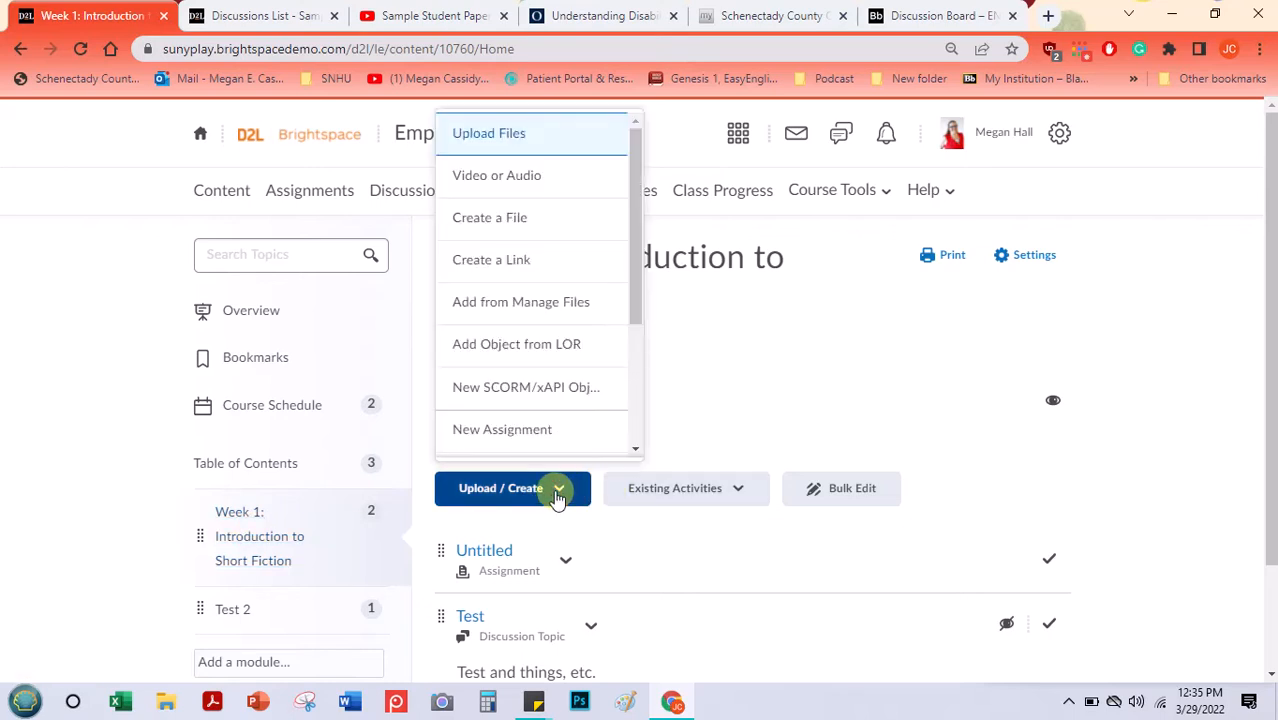
{"action": "left_click_drag", "start_coordinate": [632, 228], "coordinate": [631, 303]}
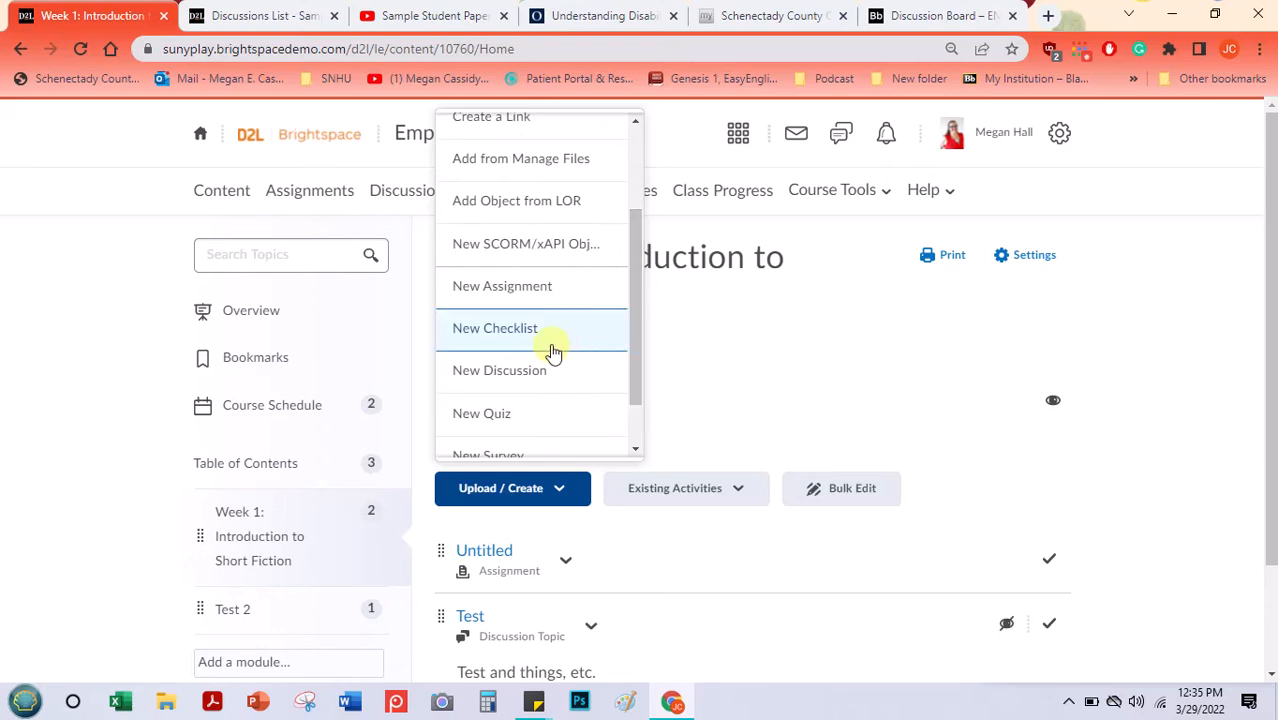
{"action": "left_click", "coordinate": [737, 494]}
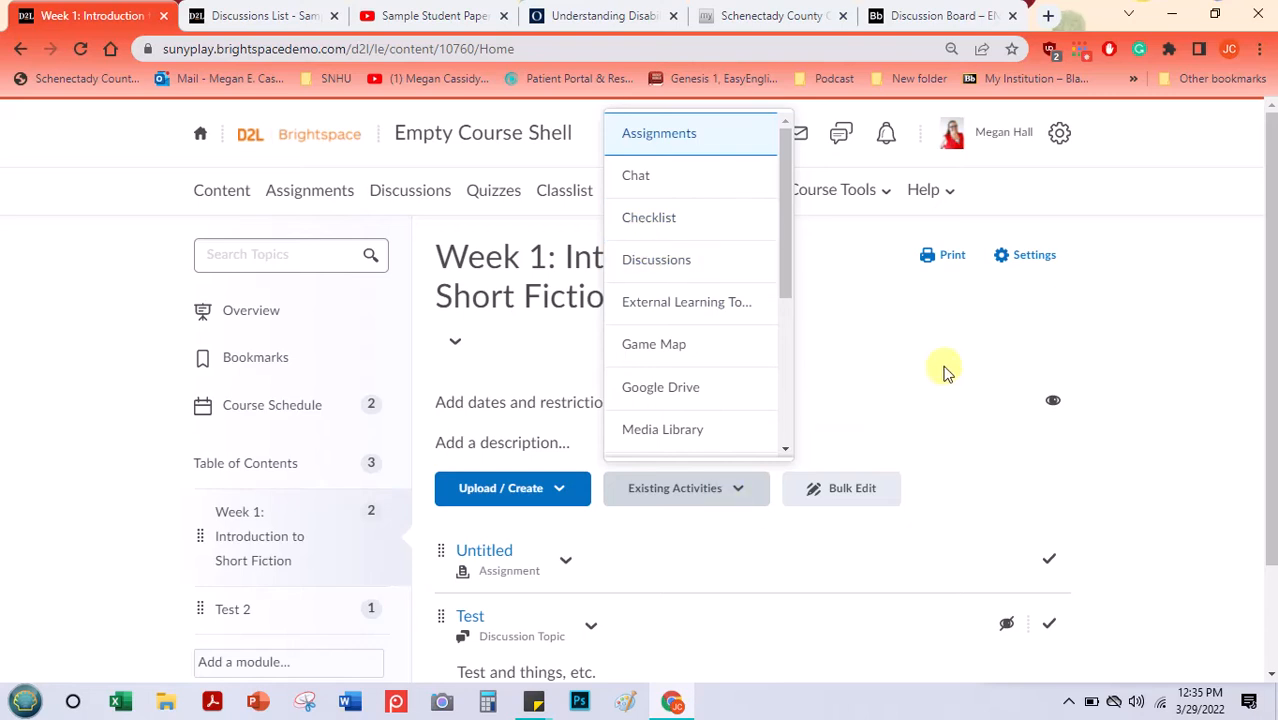
{"action": "left_click", "coordinate": [908, 355]}
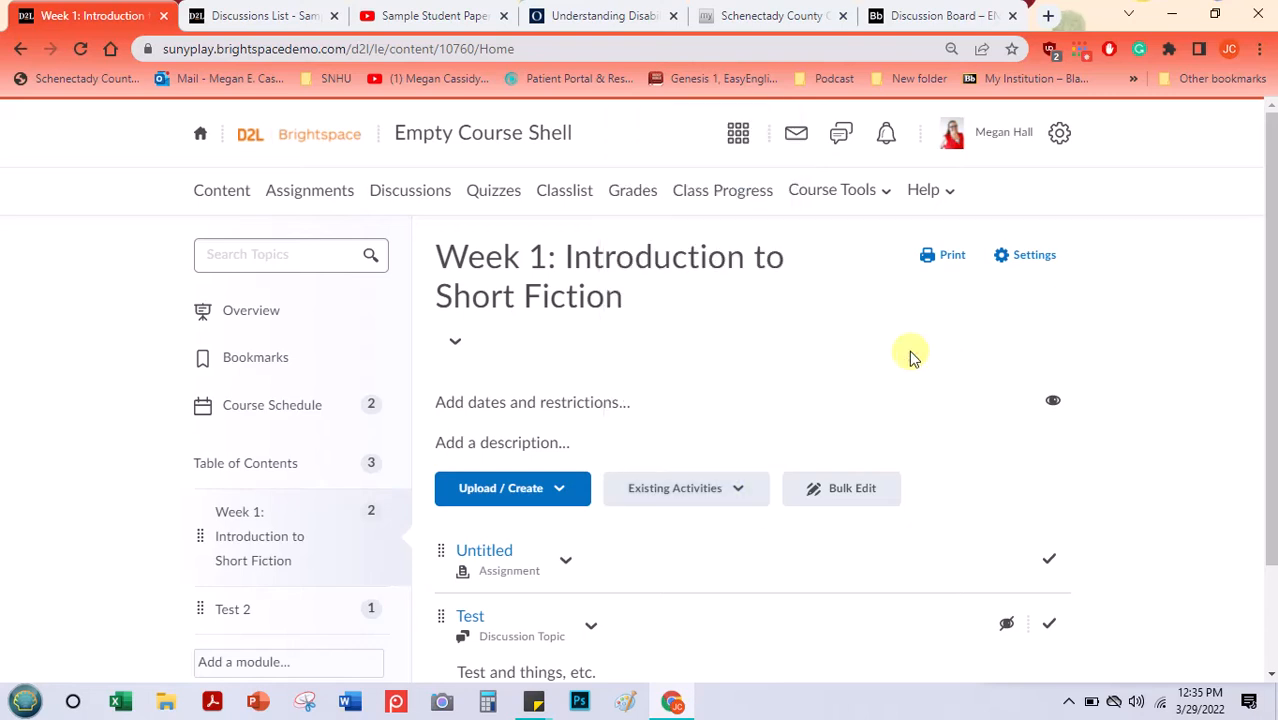
- Open the discussions list of the Empty Course Shell and look over its Test forum and topic
{"action": "left_click", "coordinate": [410, 199]}
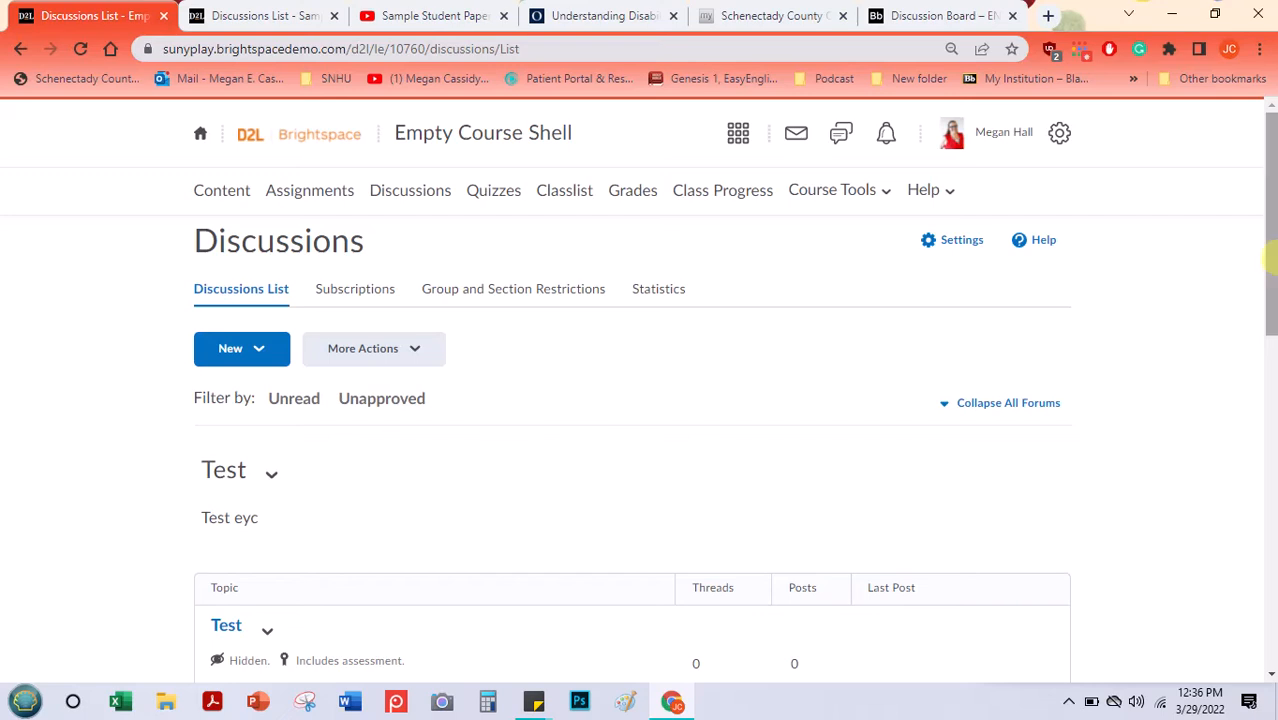
{"action": "left_click_drag", "start_coordinate": [1270, 258], "coordinate": [1273, 290]}
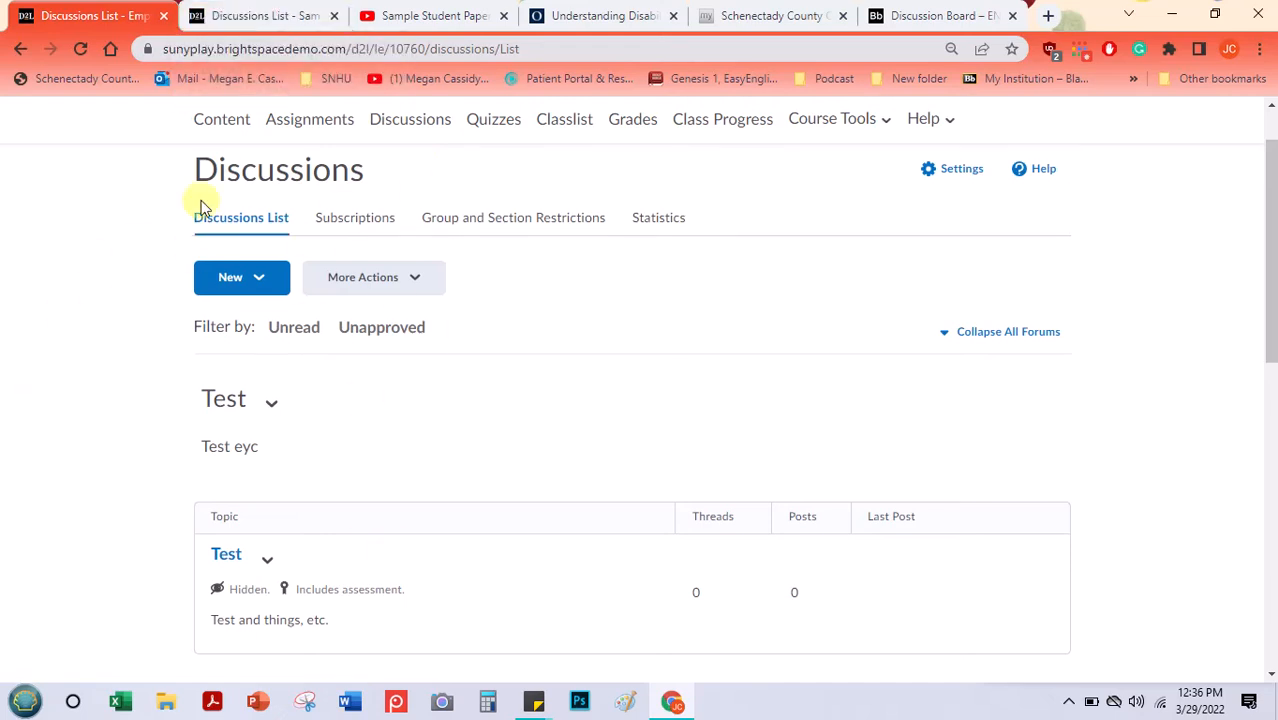
- Switch to the sample course's discussions list and review its forums and topics from Course Community to Poetry Discussion
{"action": "left_click", "coordinate": [265, 18]}
{"action": "left_click", "coordinate": [1271, 140]}
{"action": "left_click_drag", "start_coordinate": [1271, 140], "coordinate": [1266, 208]}
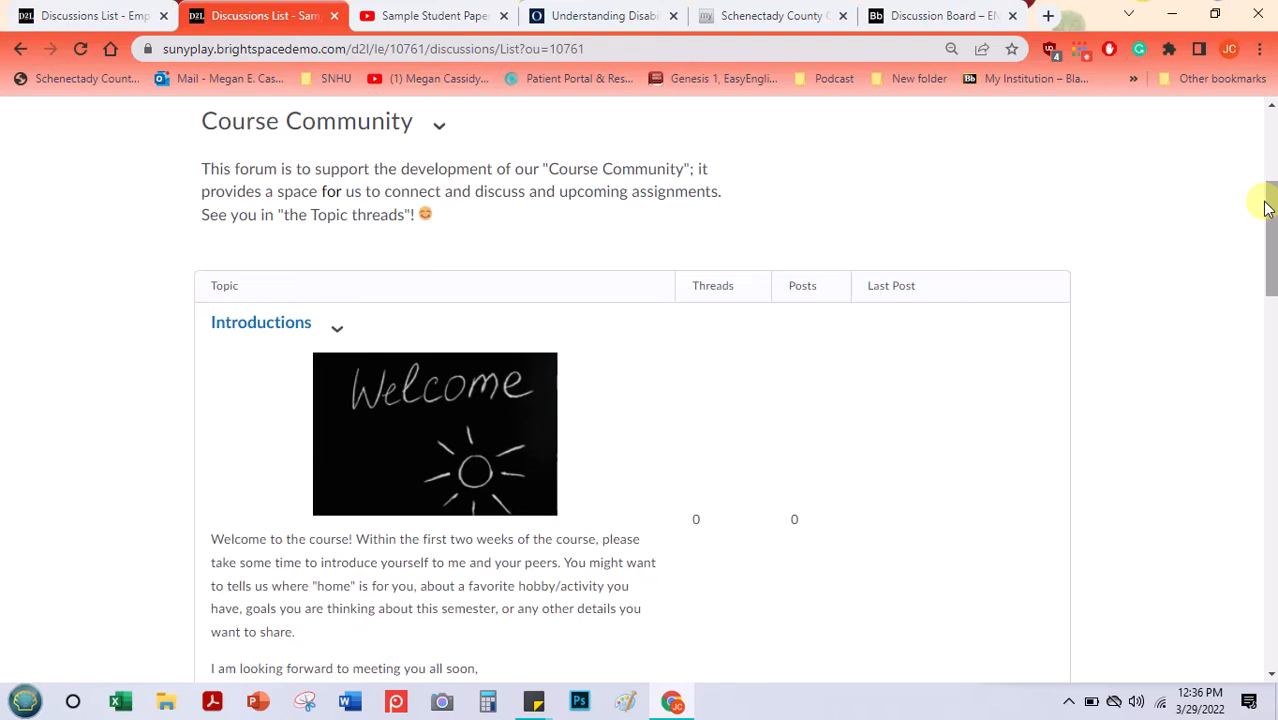
{"action": "left_click_drag", "start_coordinate": [1274, 208], "coordinate": [1267, 177]}
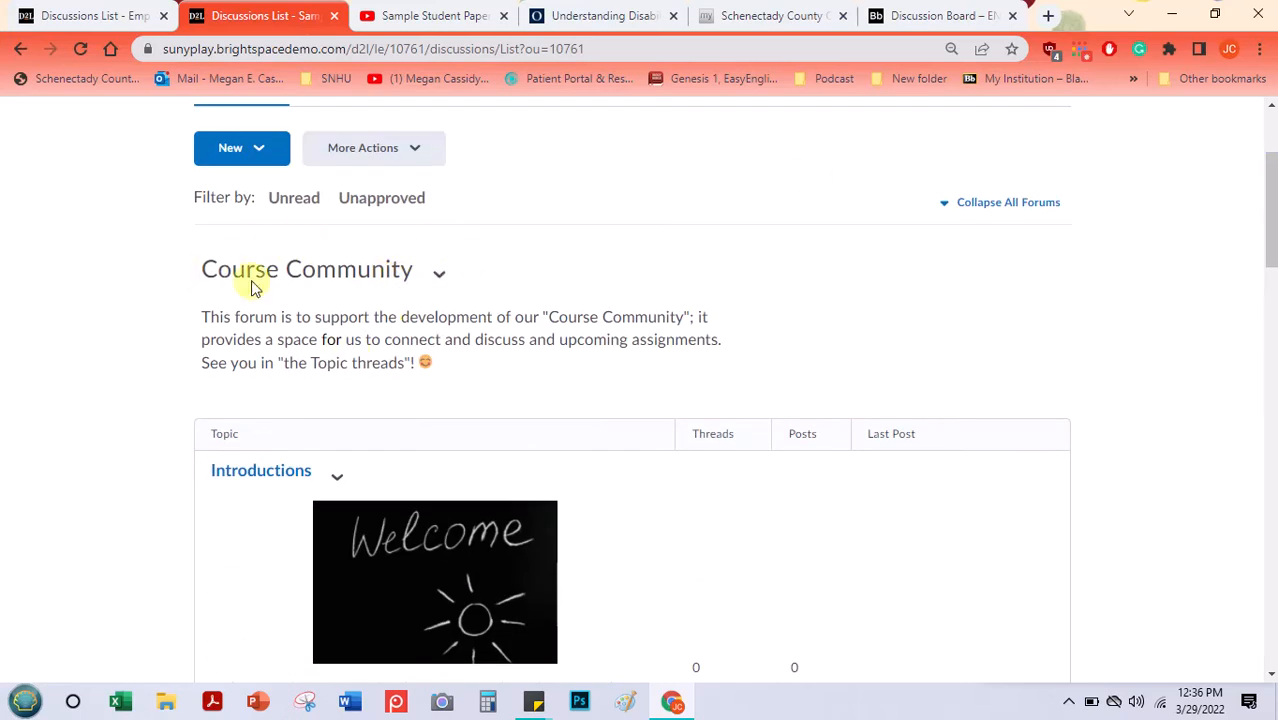
{"action": "left_click_drag", "start_coordinate": [1271, 234], "coordinate": [1268, 305]}
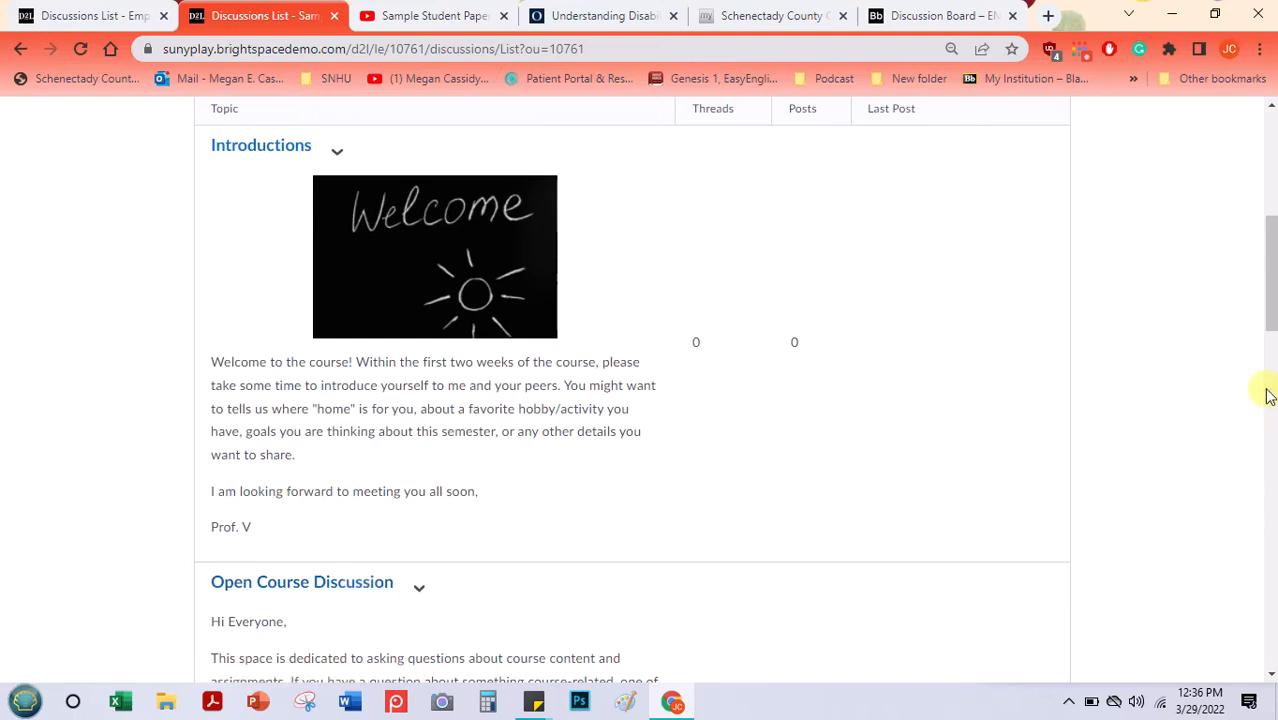
{"action": "left_click_drag", "start_coordinate": [1270, 308], "coordinate": [1227, 439]}
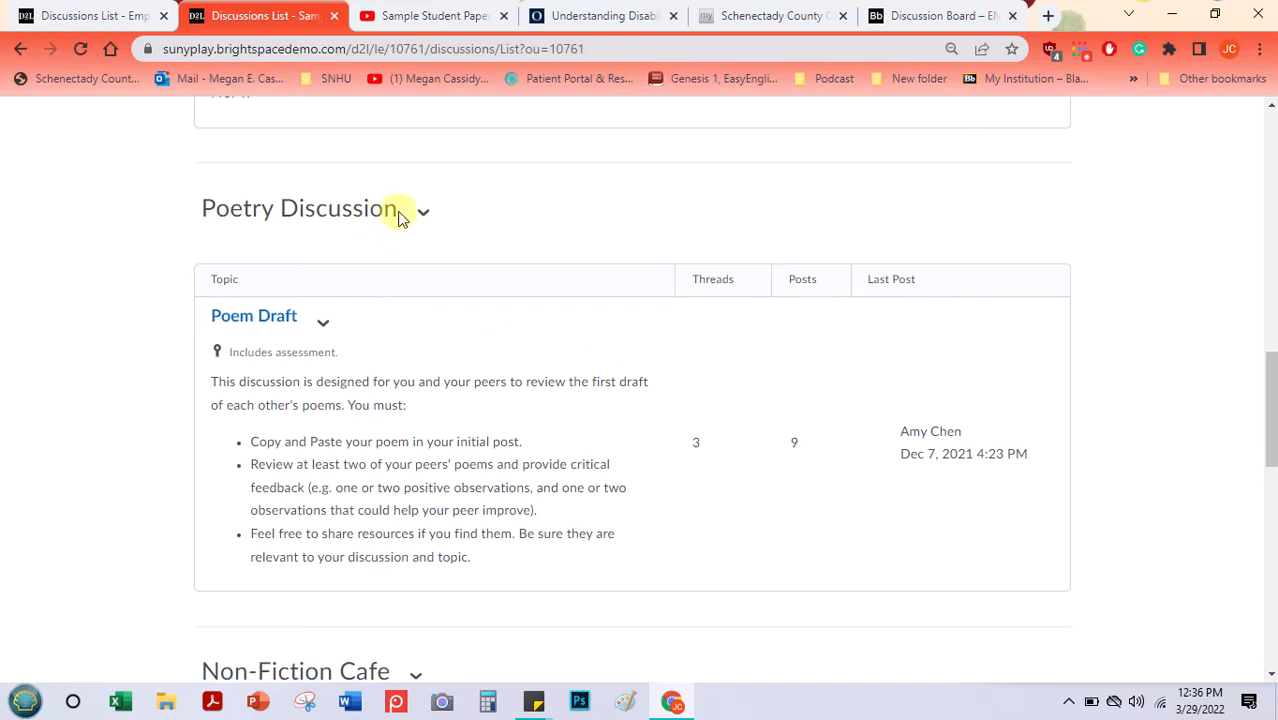
- Examine the Poetry Discussion forum title, the Poem Draft topic's instructions and its assessment label
{"action": "triple_click", "coordinate": [342, 210]}
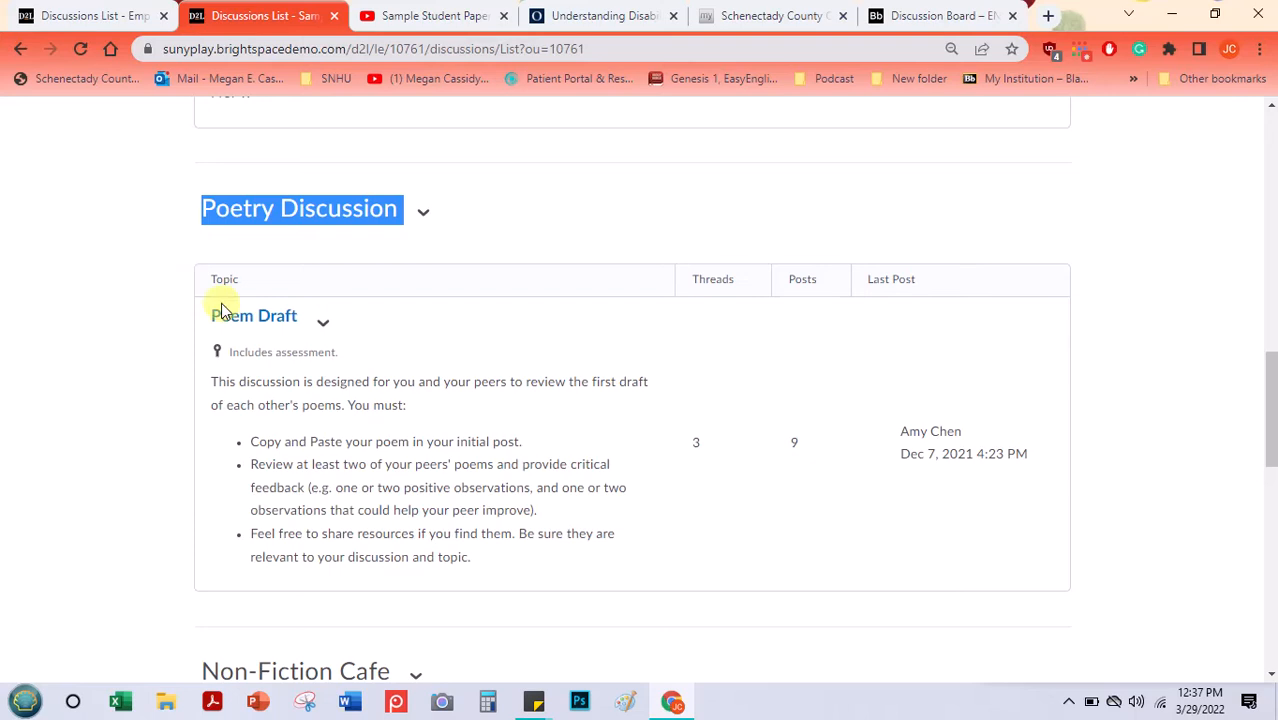
{"action": "left_click_drag", "start_coordinate": [212, 382], "coordinate": [485, 572]}
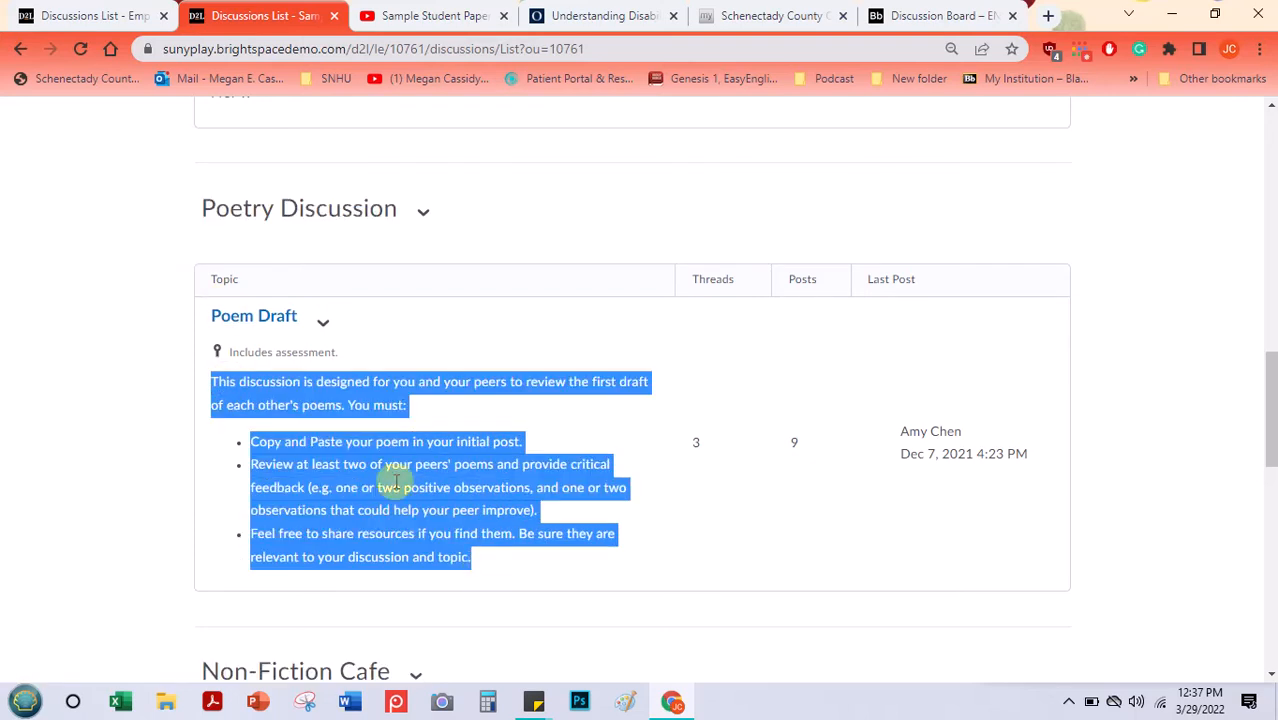
{"action": "triple_click", "coordinate": [277, 352]}
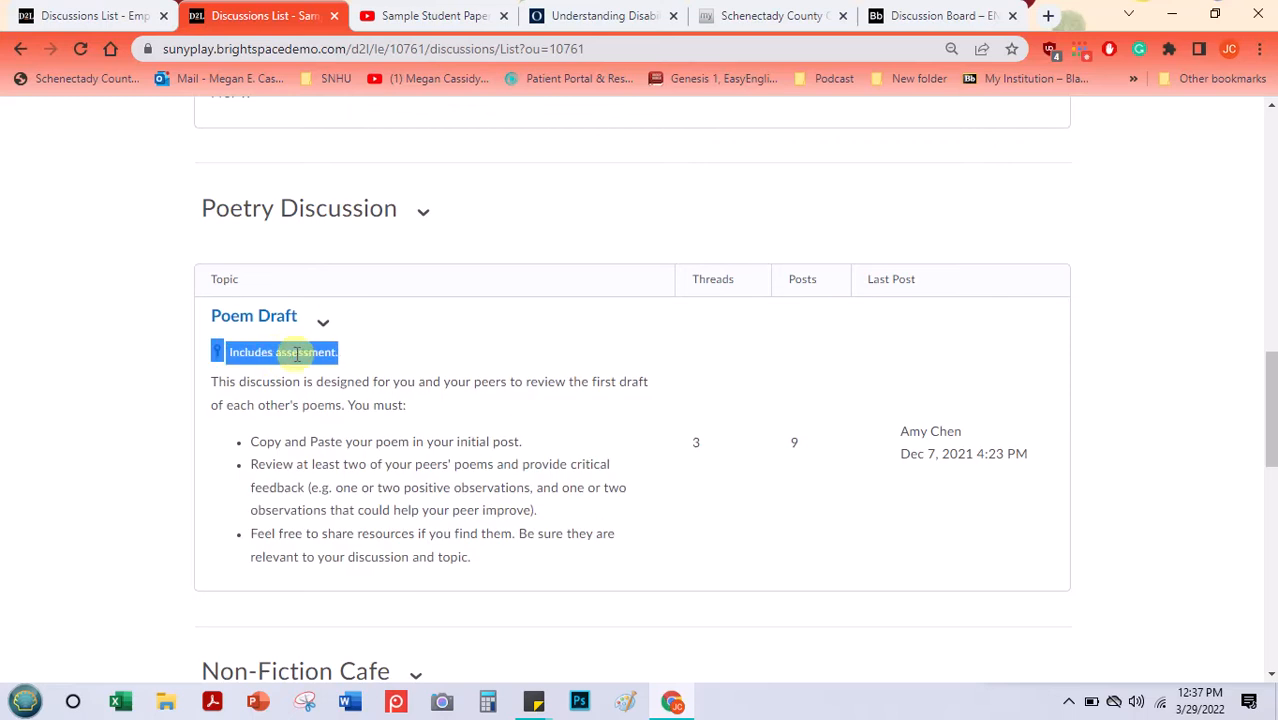
- View the Poem Draft topic and open its first Poetry Peer Review thread to read the post
{"action": "left_click", "coordinate": [323, 323]}
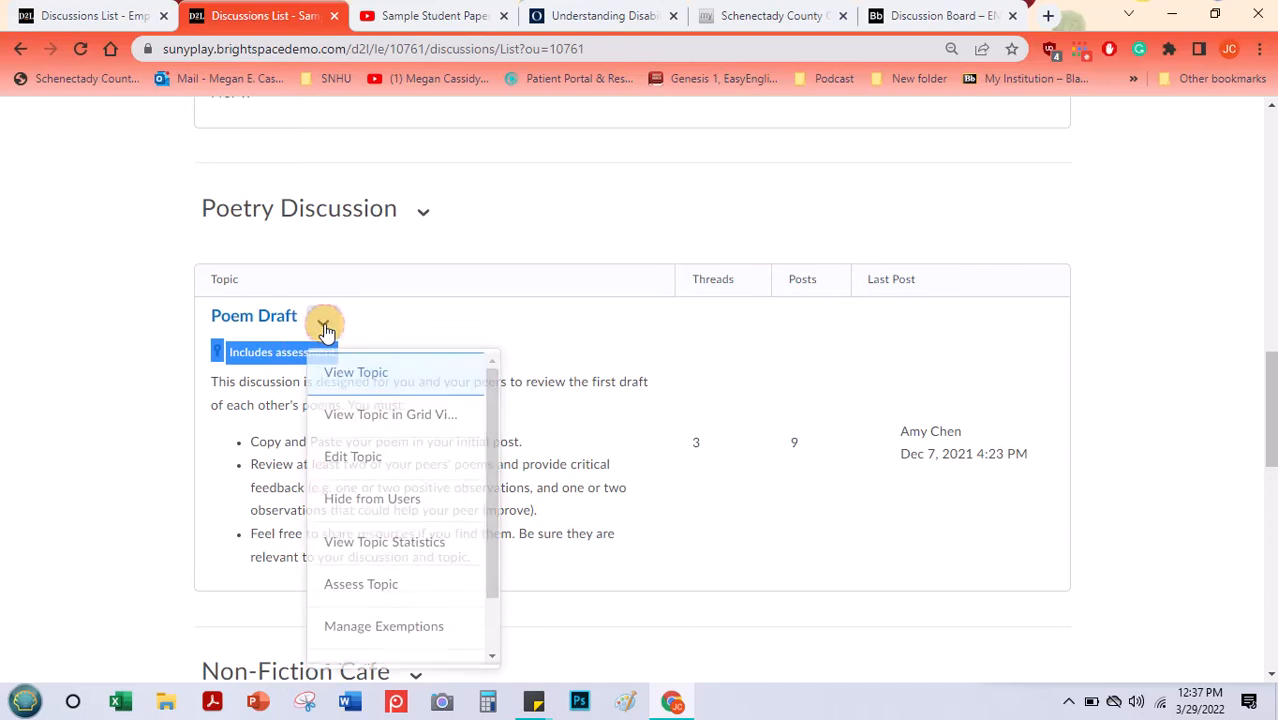
{"action": "left_click", "coordinate": [340, 378]}
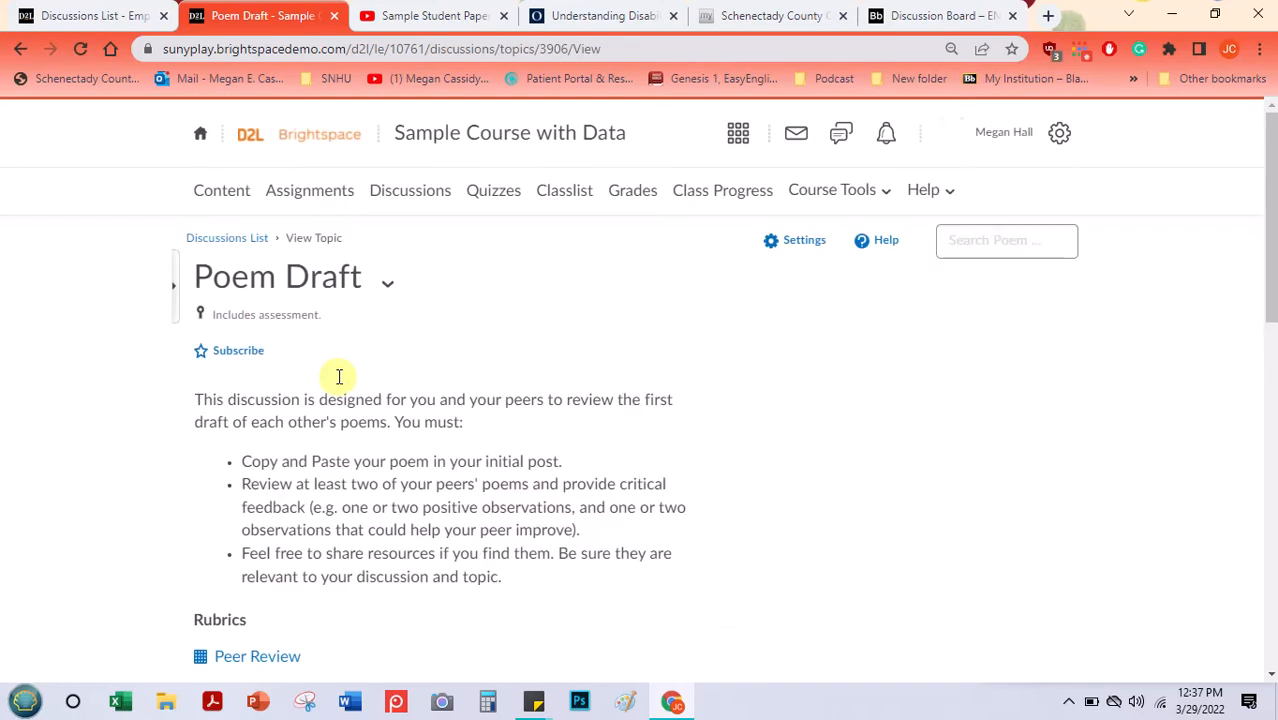
{"action": "left_click_drag", "start_coordinate": [1267, 128], "coordinate": [1250, 349]}
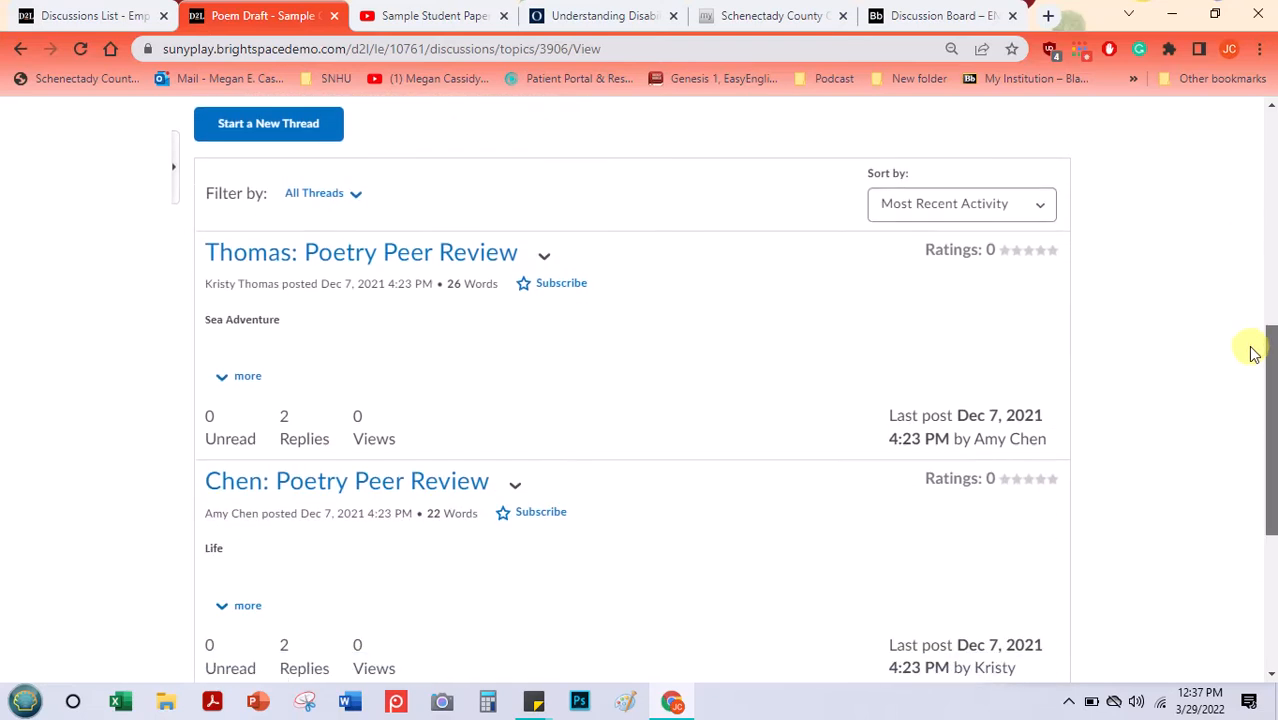
{"action": "left_click", "coordinate": [388, 262]}
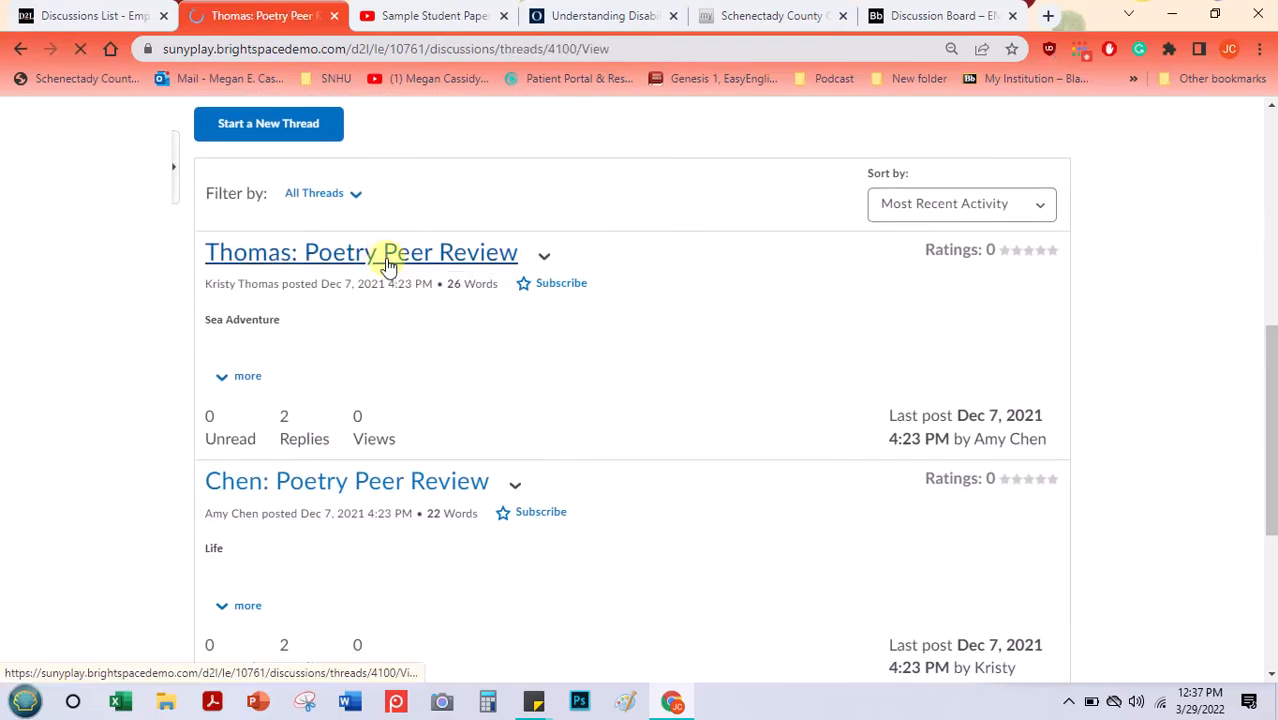
{"action": "mouse_move", "coordinate": [1270, 215]}
{"action": "left_mouse_down"}
{"action": "mouse_move", "coordinate": [1272, 200]}
{"action": "mouse_move", "coordinate": [1237, 473]}
{"action": "mouse_move", "coordinate": [1270, 190]}
{"action": "left_mouse_up"}
{"action": "scroll", "coordinate": [1237, 473], "scroll_direction": "down", "scroll_amount": 2}
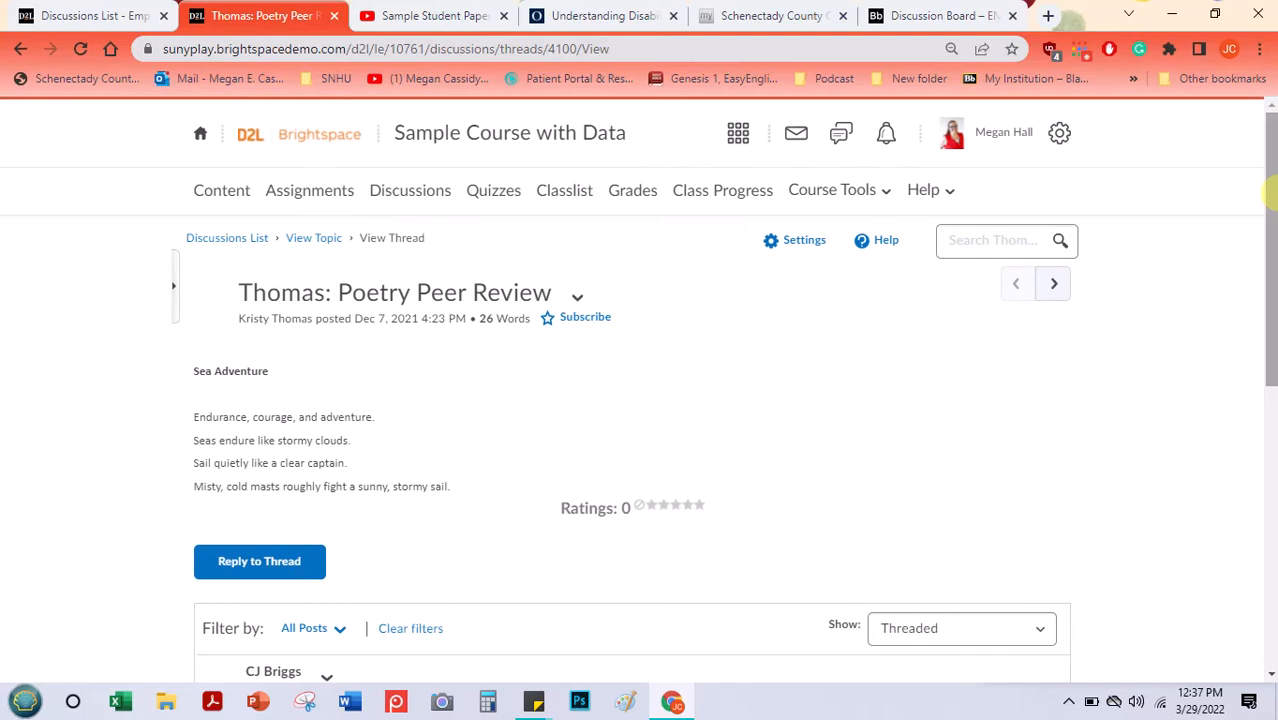
- Switch to the blank sticky note and write "Discussions Page -->" as its first line
{"action": "left_click", "coordinate": [686, 279]}
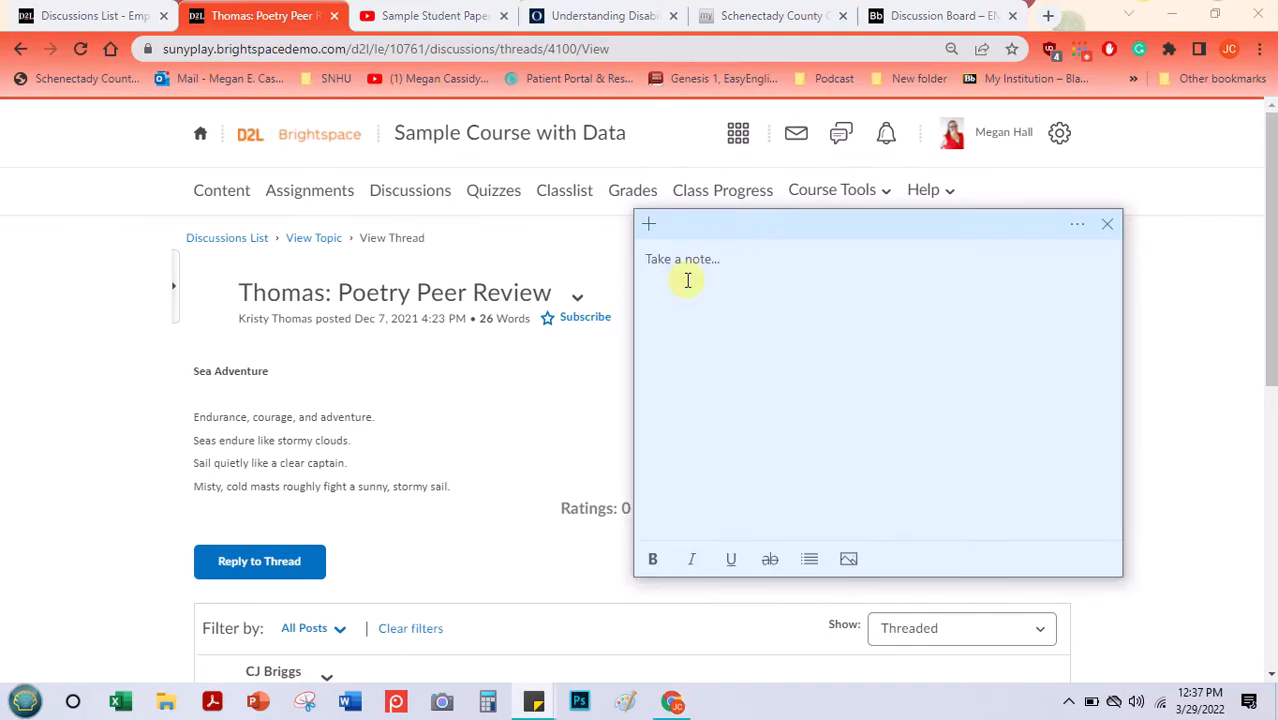
{"action": "type", "text": "Discussions Page -->"}
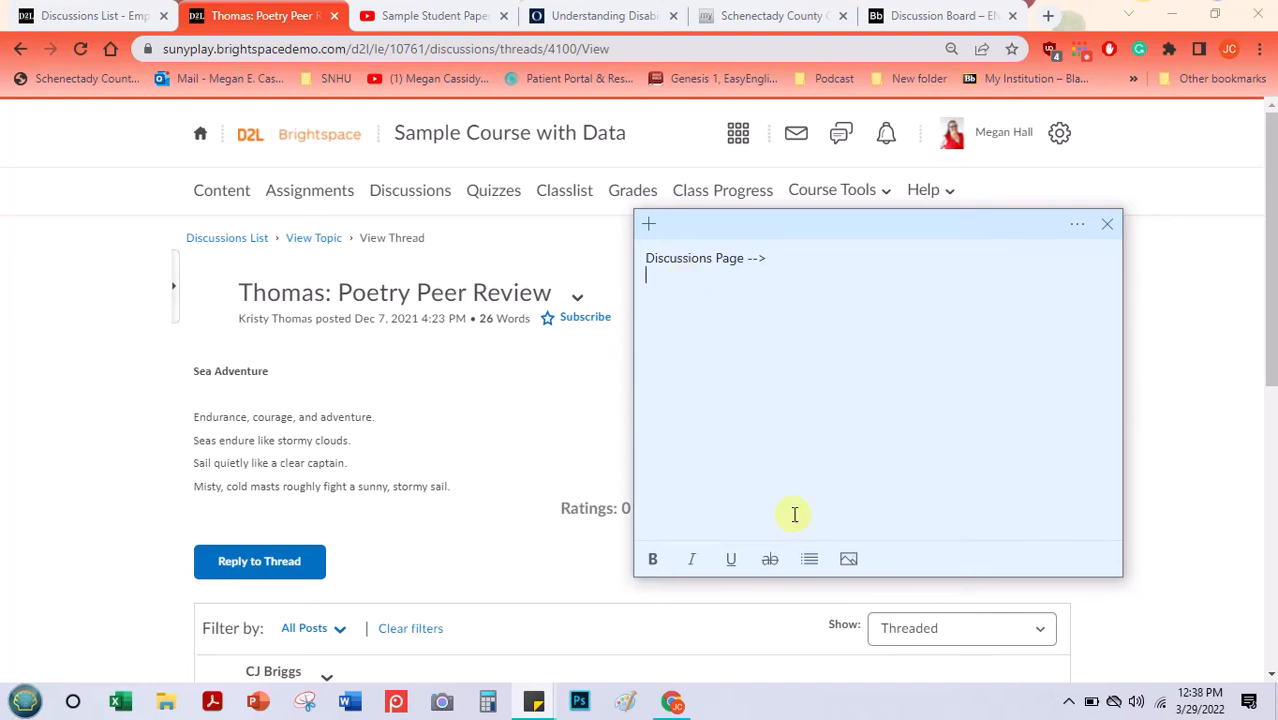
- Format the note's first line and the empty line below it as a bulleted list
{"action": "left_click", "coordinate": [809, 559]}
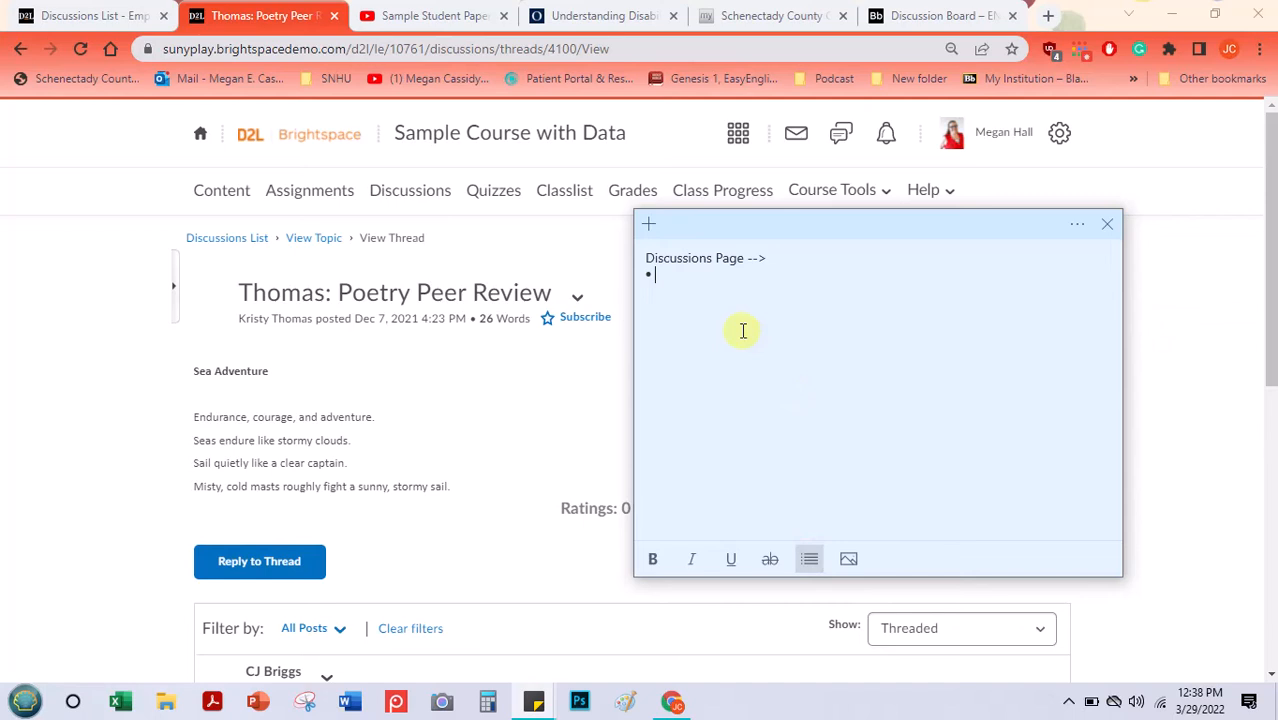
{"action": "left_click_drag", "start_coordinate": [648, 272], "coordinate": [643, 267]}
{"action": "left_click", "coordinate": [652, 259]}
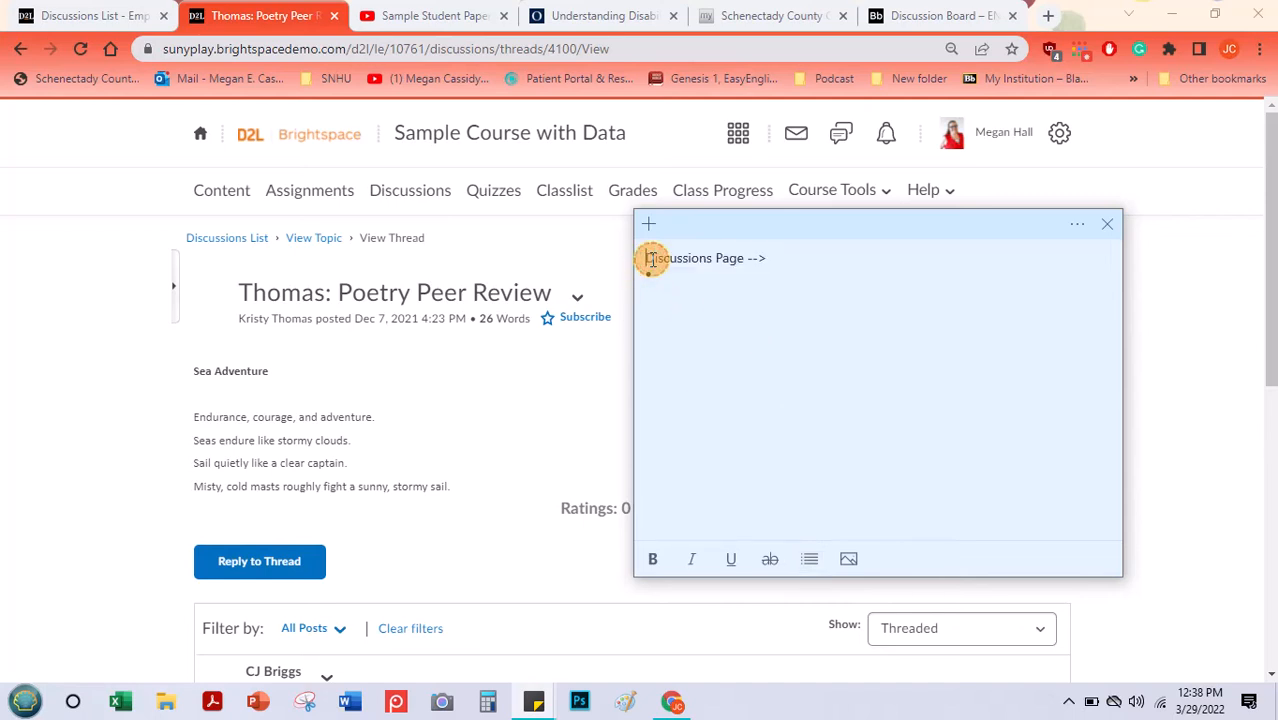
{"action": "left_click", "coordinate": [809, 559]}
{"action": "left_click", "coordinate": [678, 268]}
{"action": "key", "text": "ctrl+b"}
{"action": "left_click", "coordinate": [678, 269]}
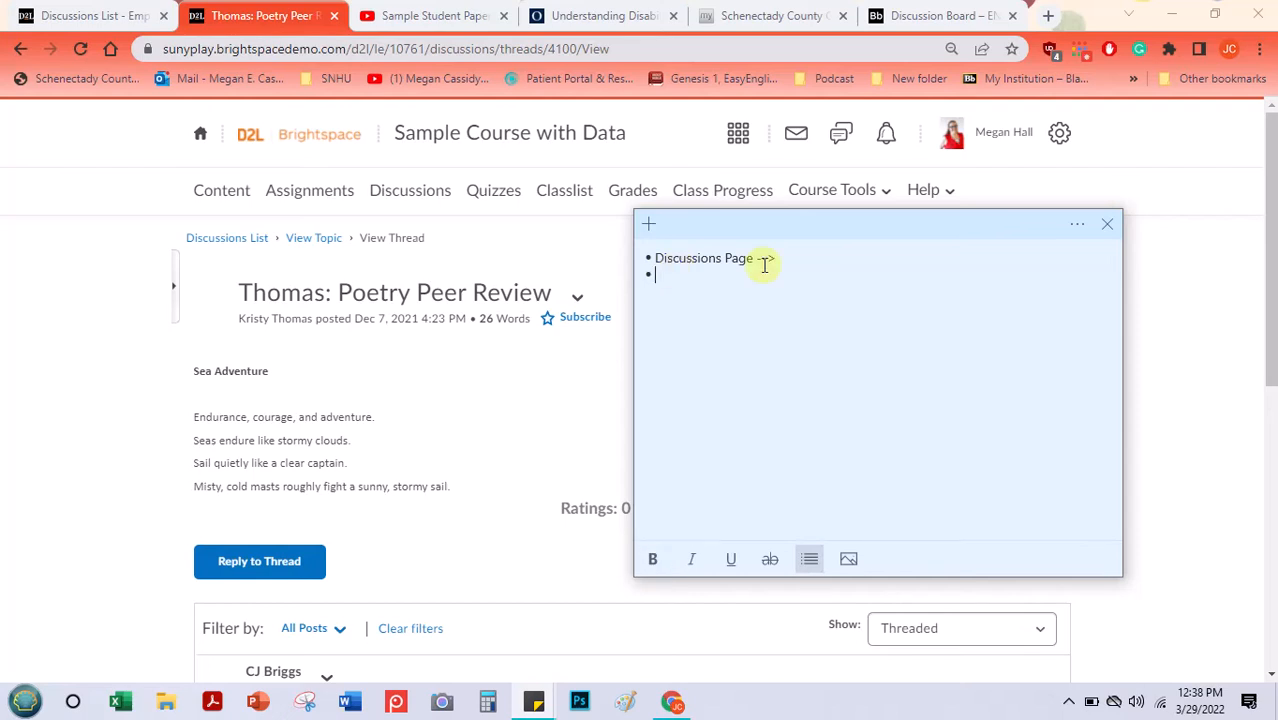
- Add the bullets "Forum -->" and "Topics (Assessed) -->" to the sticky note
{"action": "type", "text": "Forum -->"}
{"action": "key", "text": "Return"}
{"action": "type", "text": "Topics (Ases"}
{"action": "key", "text": "BackSpace"}
{"action": "type", "text": "ssed"}
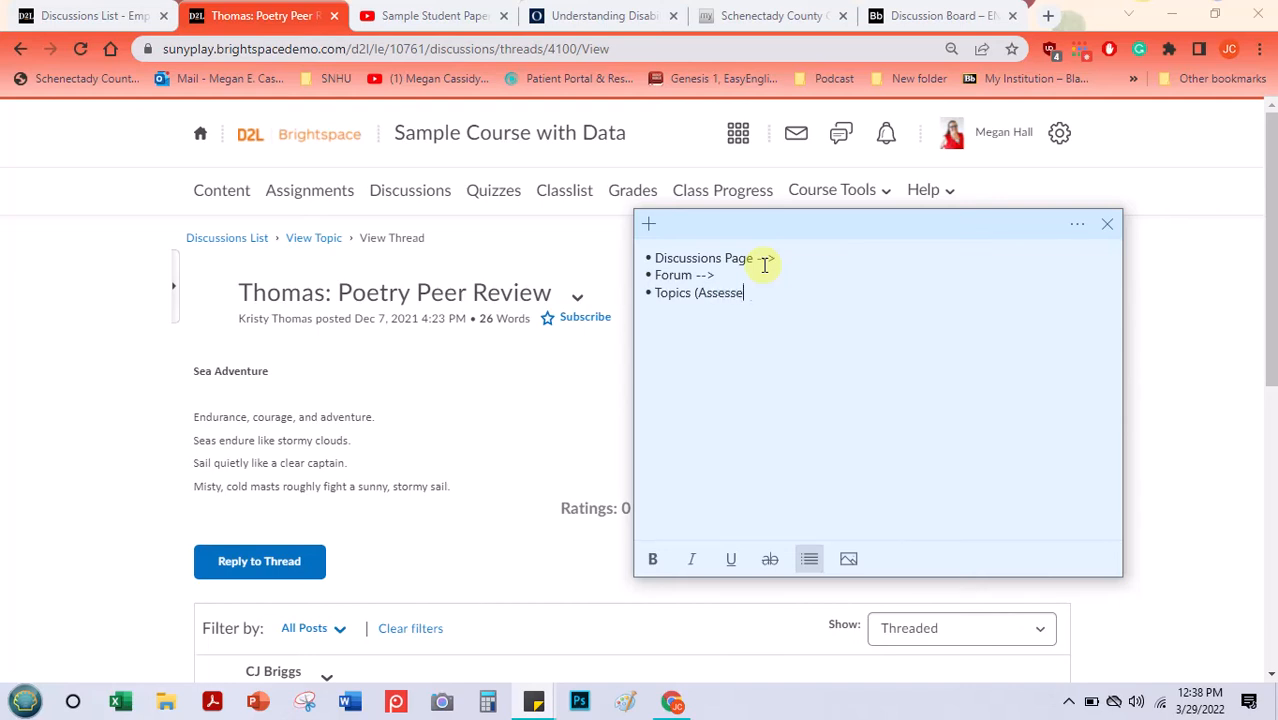
{"action": "type", "text": ") -->"}
- Add the bullets "Threads-->" and "Posts and Replies (Posts)" at the end of the sticky note's list
{"action": "key", "text": "Return"}
{"action": "type", "text": "Threads--> Posts and Replis"}
{"action": "key", "text": "BackSpace"}
{"action": "type", "text": "es"}
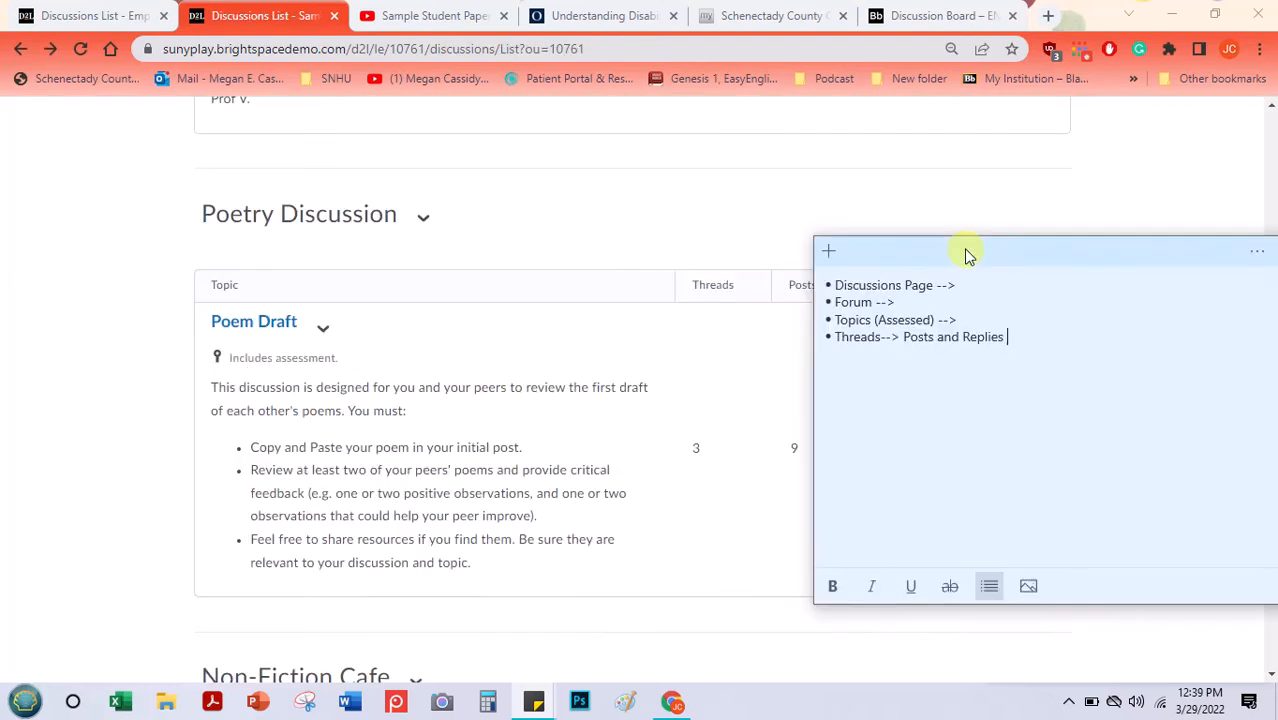
{"action": "type", "text": "(Posts)"}
{"action": "left_click", "coordinate": [902, 337]}
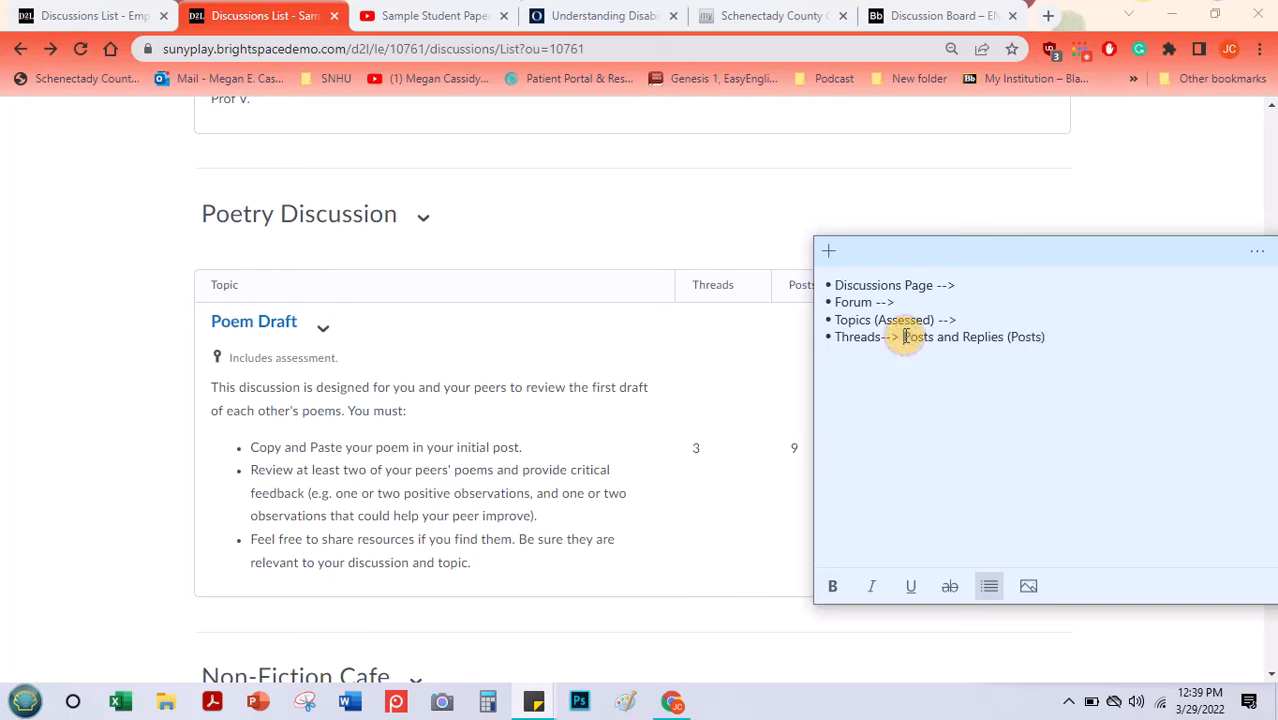
{"action": "key", "text": "Return"}
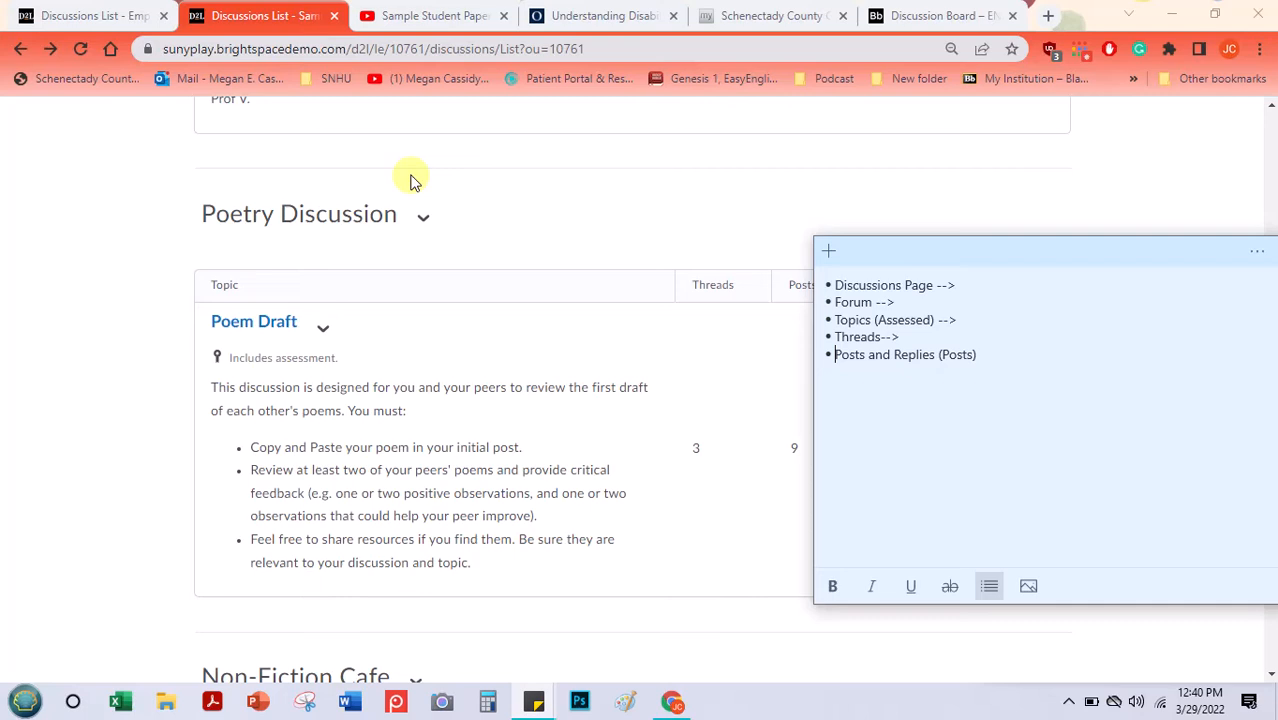
- In the Empty Course Shell's discussions list, start a new forum and title it "Poetry Discussion Forum Topics"
{"action": "left_click", "coordinate": [88, 18]}
{"action": "left_click", "coordinate": [493, 476]}
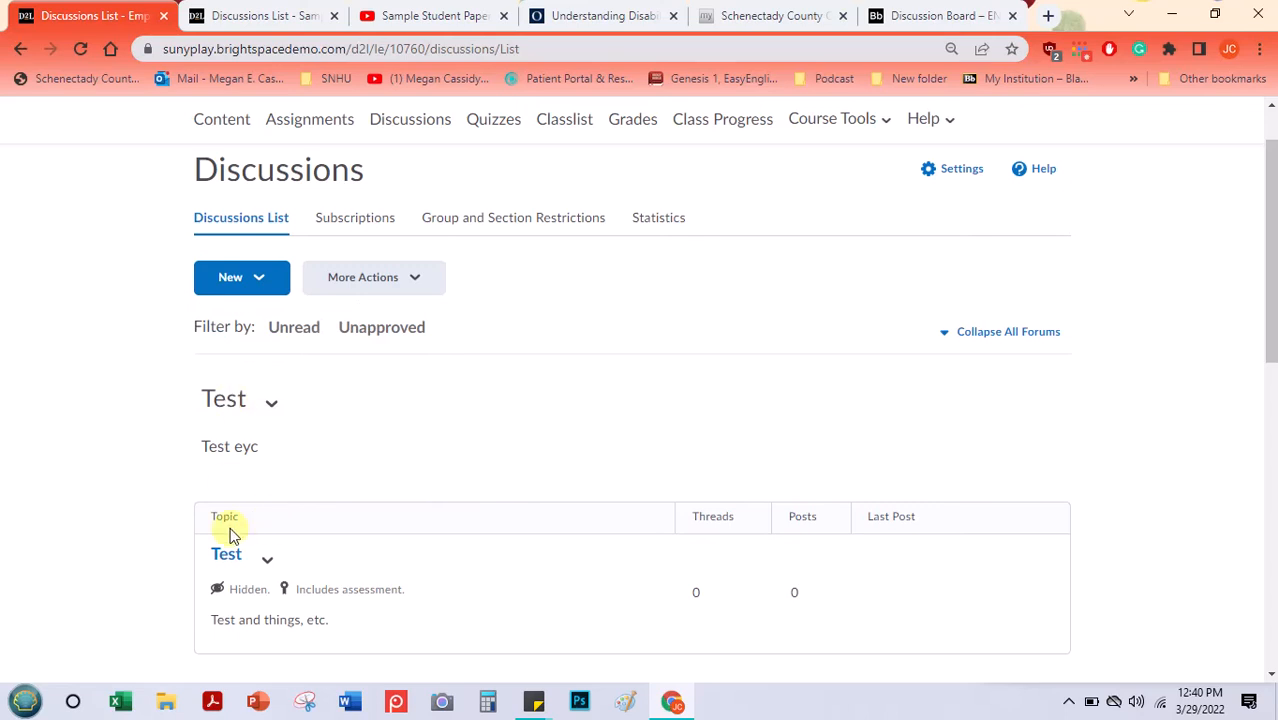
{"action": "left_click", "coordinate": [243, 286]}
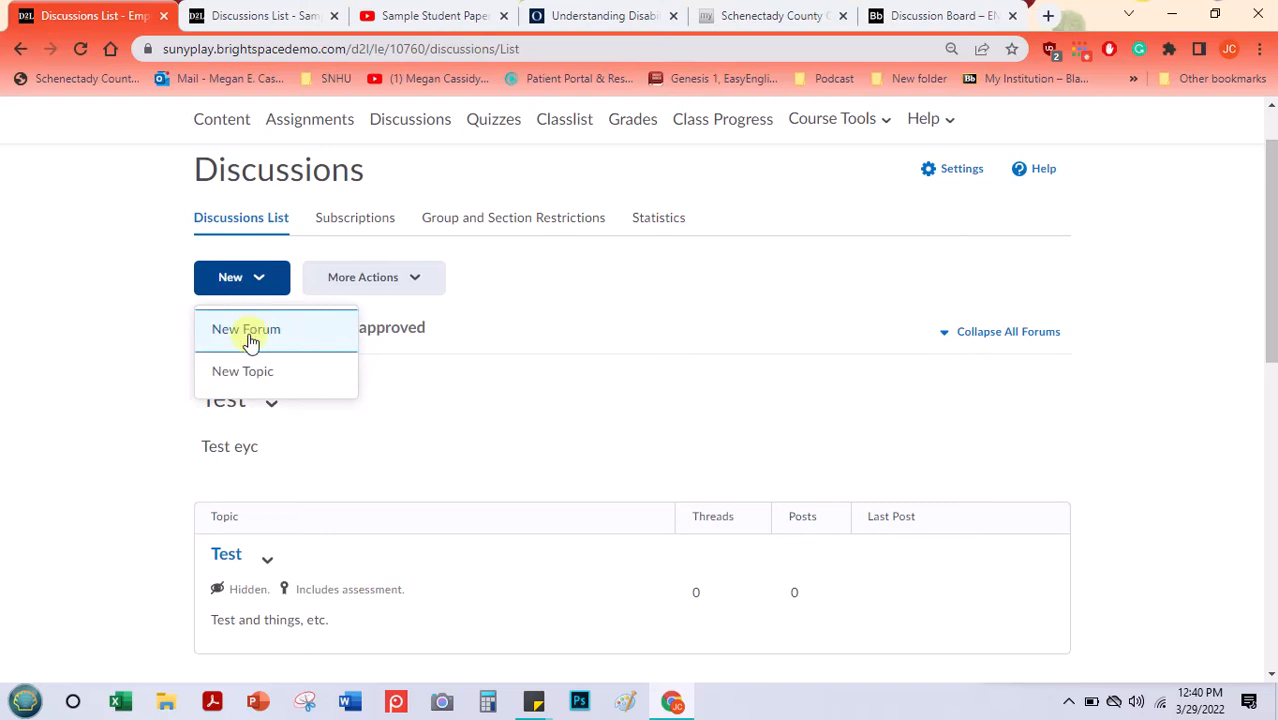
{"action": "left_click", "coordinate": [250, 335]}
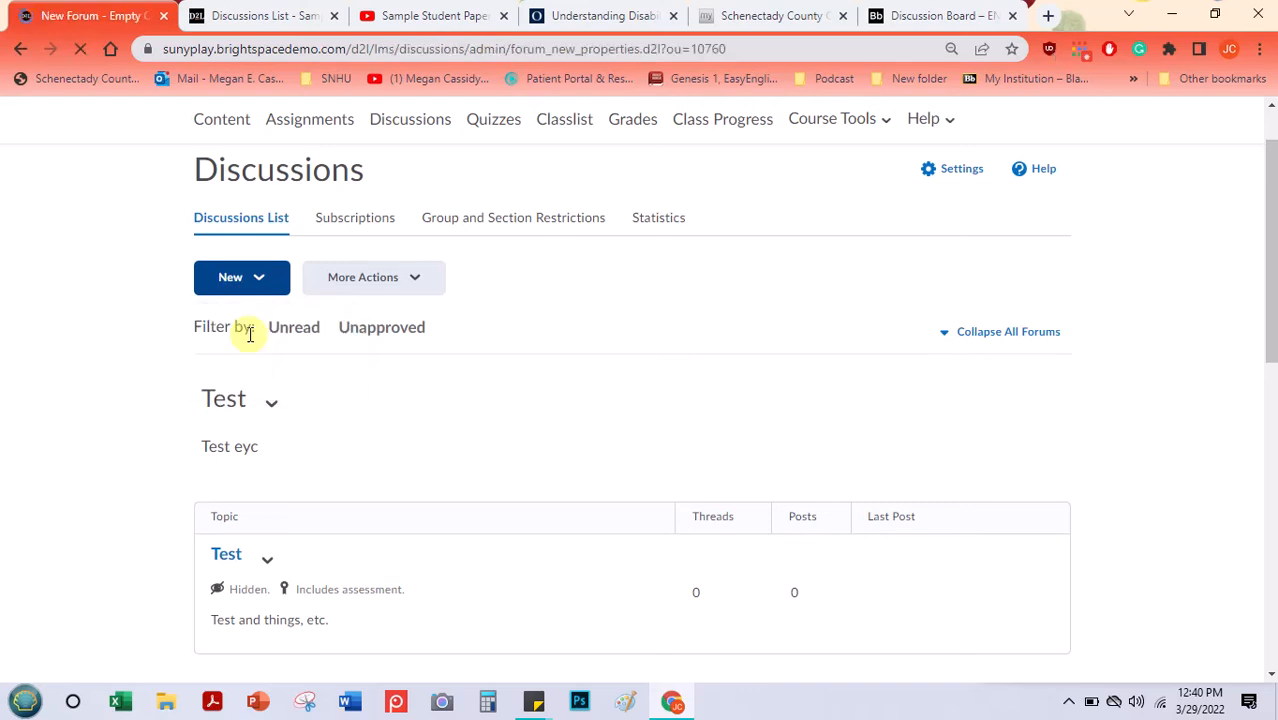
{"action": "left_click", "coordinate": [256, 450]}
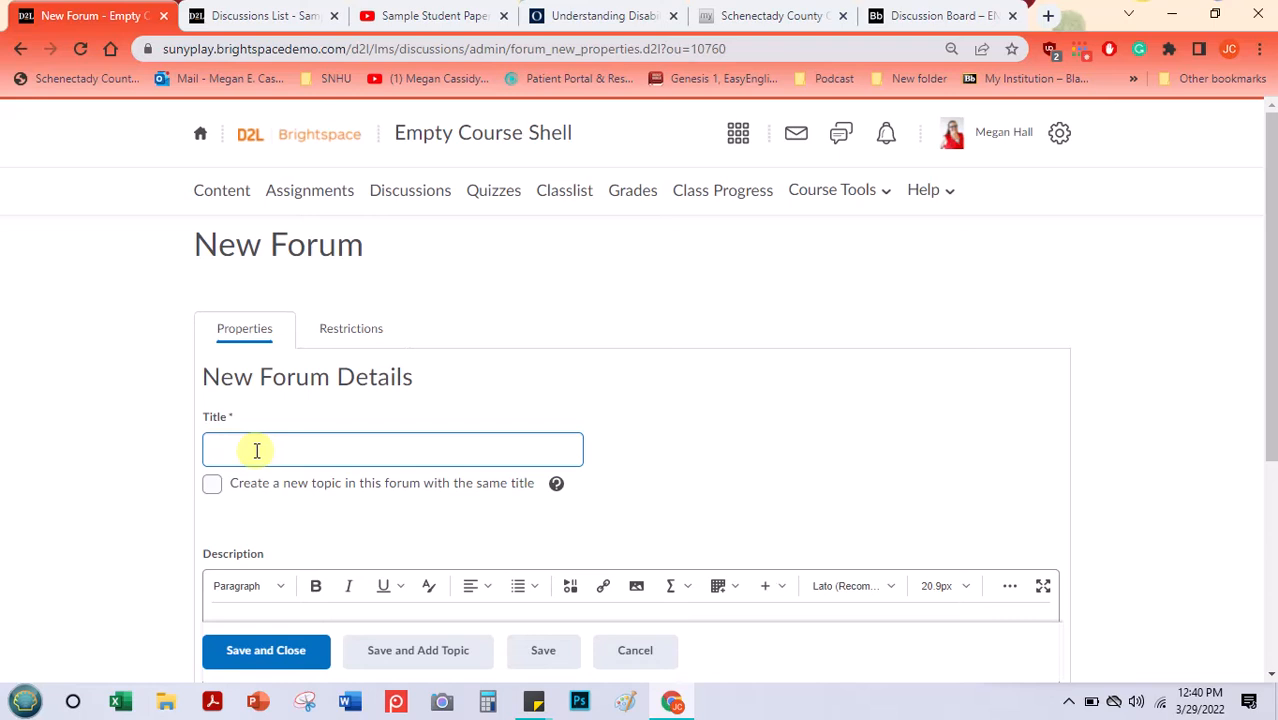
{"action": "type", "text": "Poetry Discussion Forum Topics"}
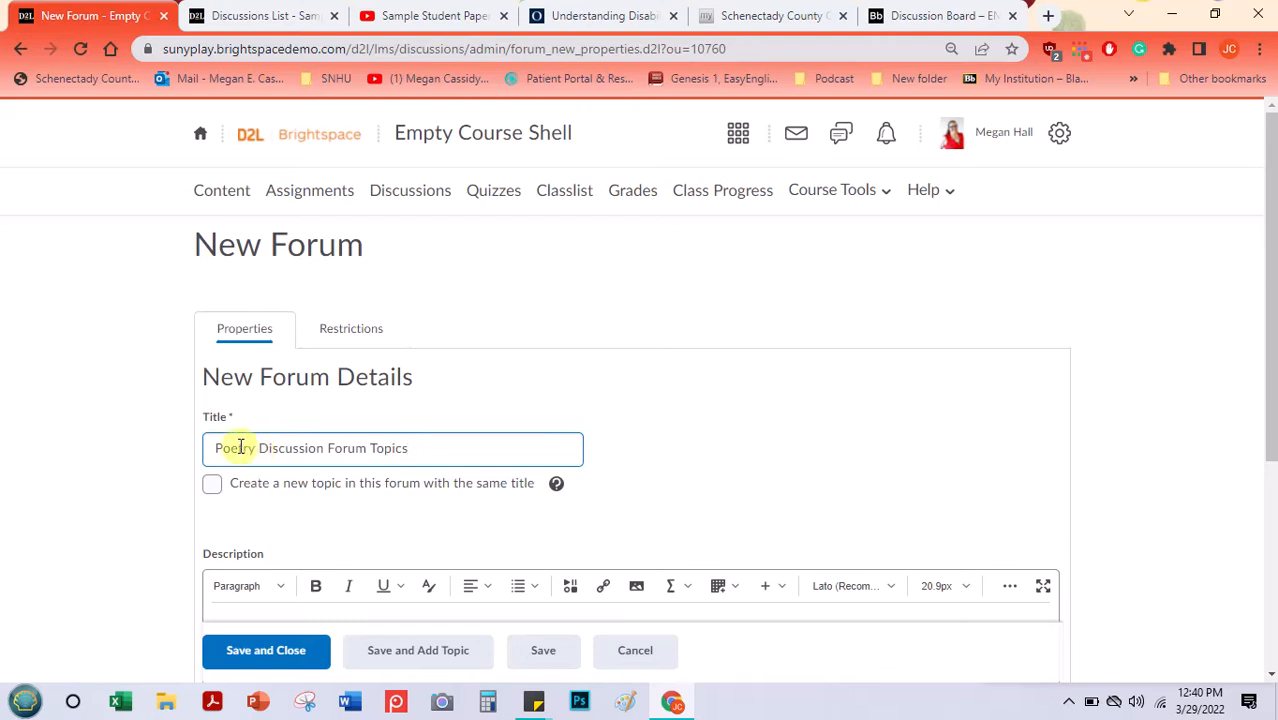
{"action": "left_click_drag", "start_coordinate": [1272, 245], "coordinate": [1258, 380]}
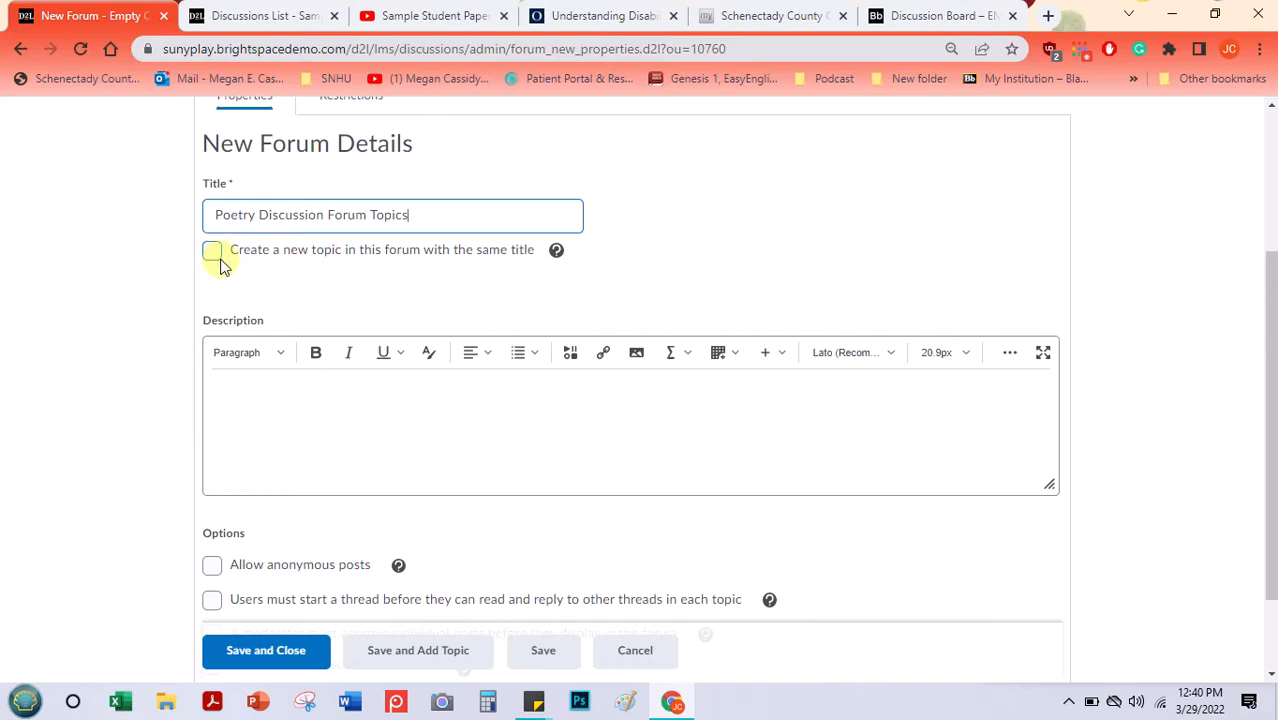
- Enter the forum description "This forum holds all the discussion topics for the poetry unit of our class."
{"action": "left_click", "coordinate": [238, 404]}
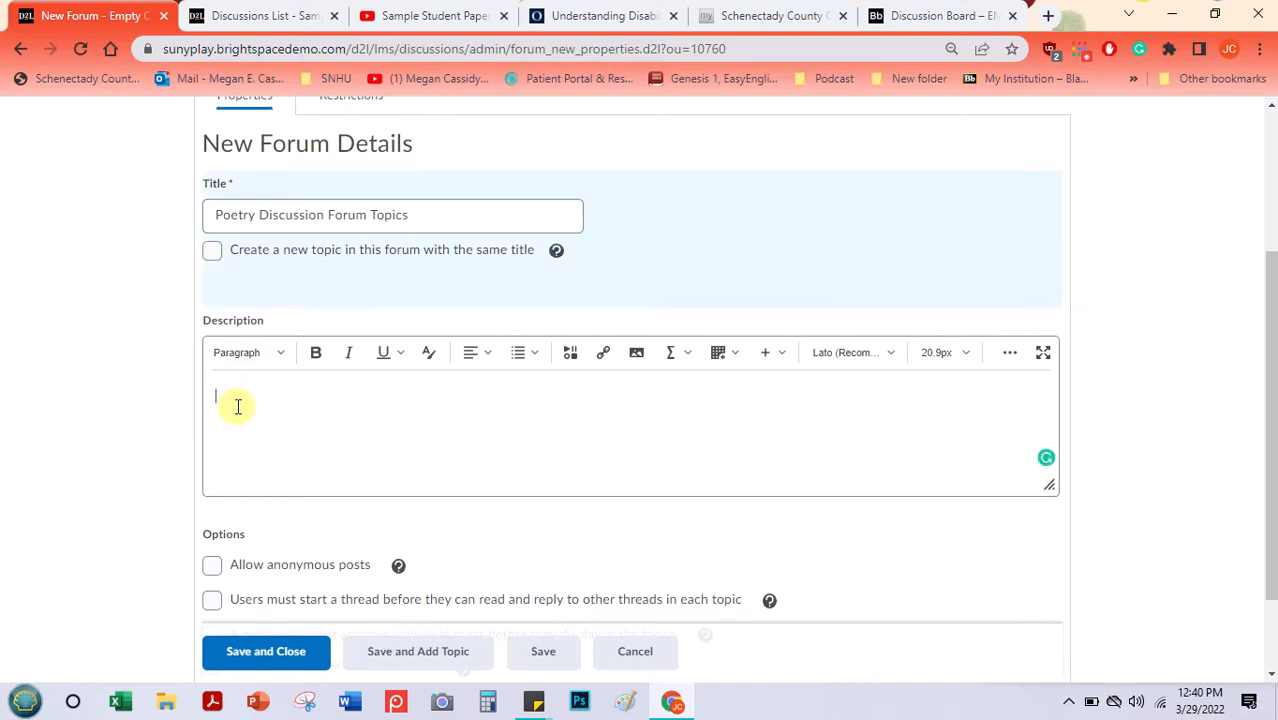
{"action": "type", "text": "This forum holds all the discussion topics for the poetry unit of our class."}
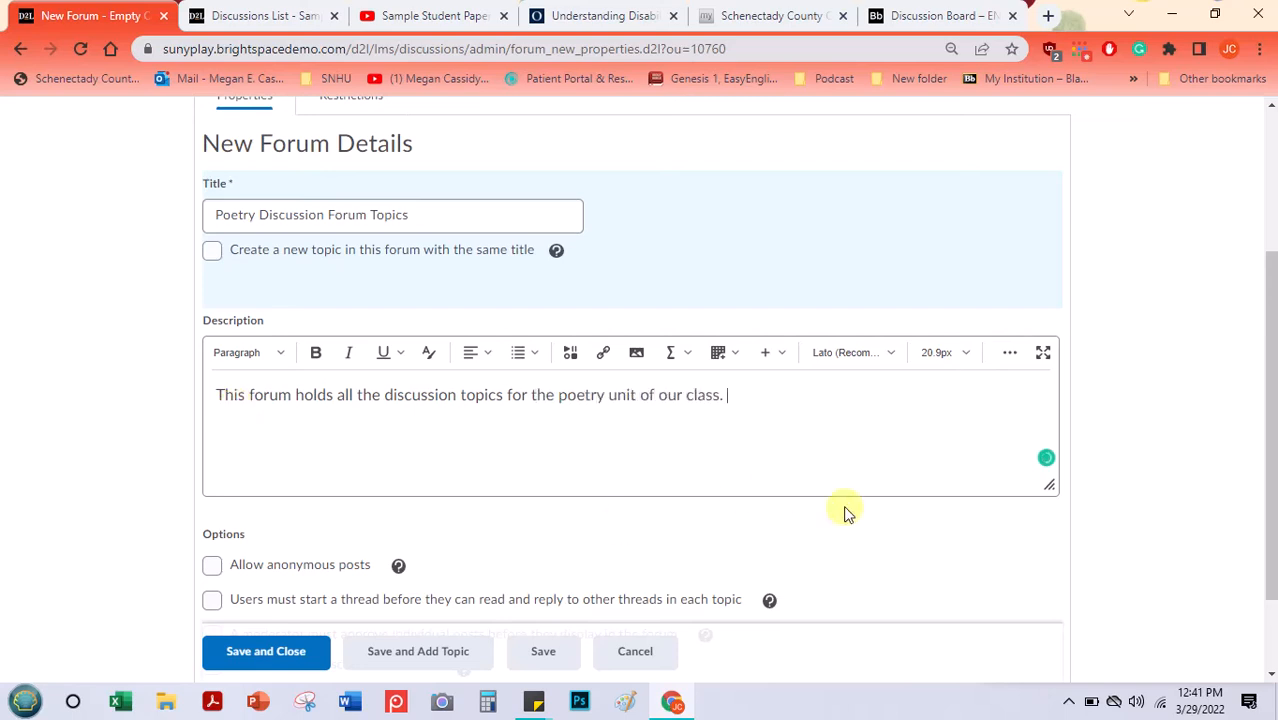
- Expand the description editor to full screen, look over its formatting options, and return to the normal view
{"action": "left_click", "coordinate": [1044, 354]}
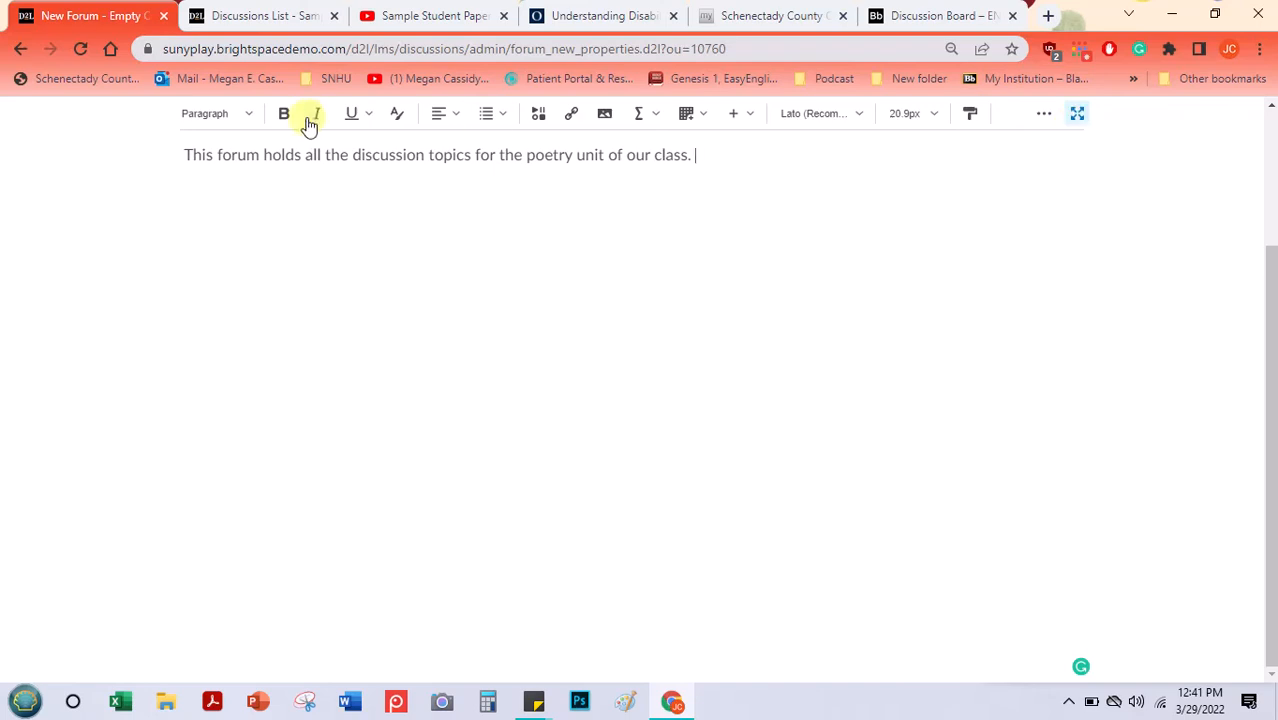
{"action": "left_click", "coordinate": [252, 116]}
{"action": "left_click", "coordinate": [252, 116]}
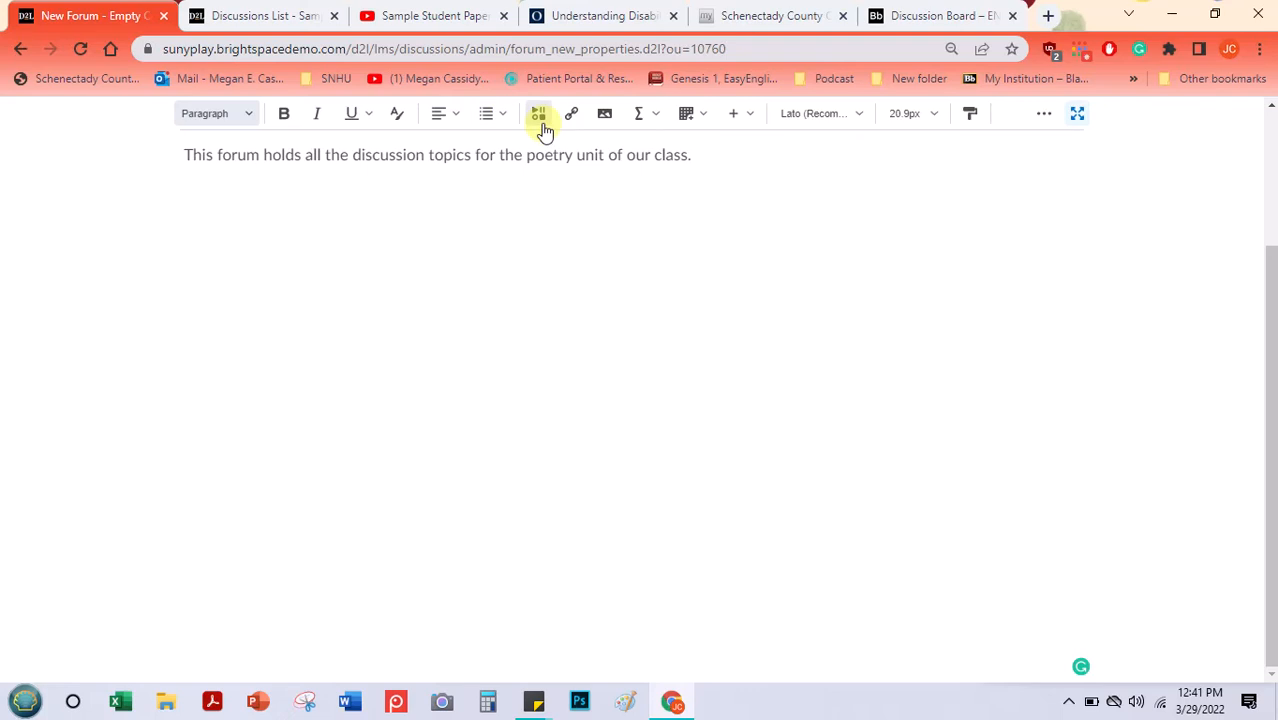
{"action": "left_click", "coordinate": [1077, 118]}
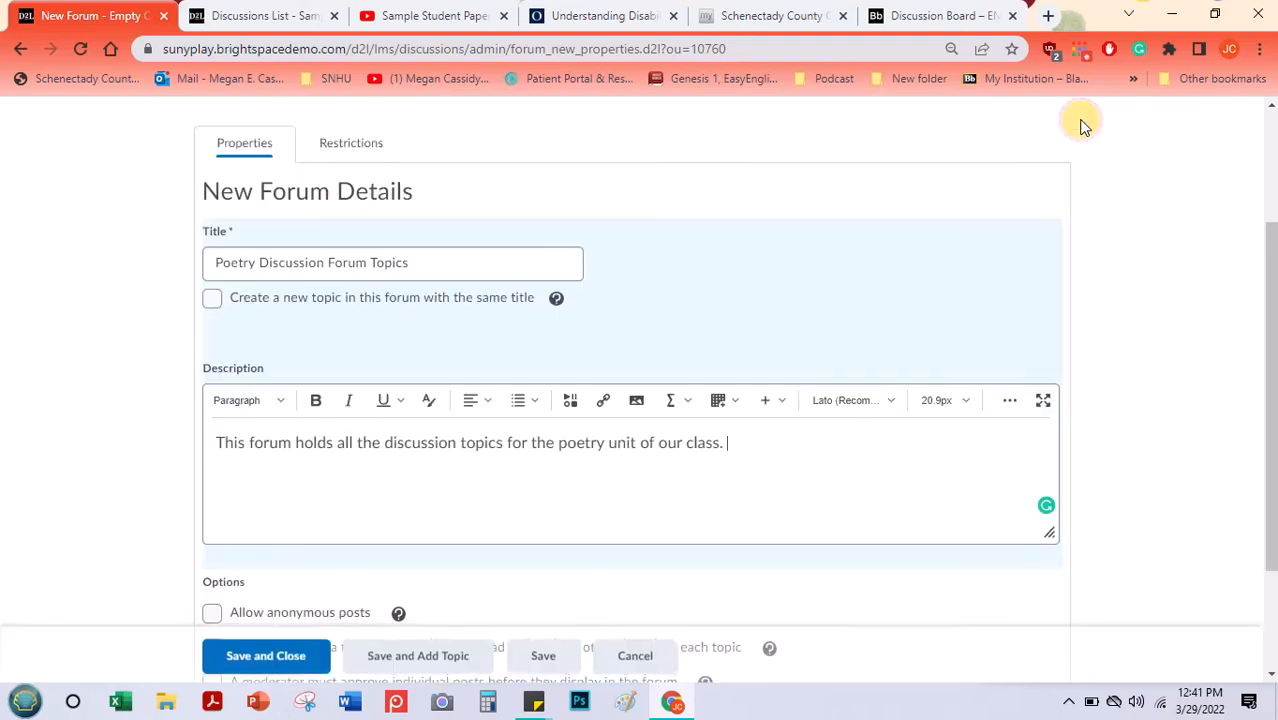
- Require users to start a thread before reading and replying to others, then save the forum and add a topic
{"action": "left_click_drag", "start_coordinate": [1270, 257], "coordinate": [1258, 408]}
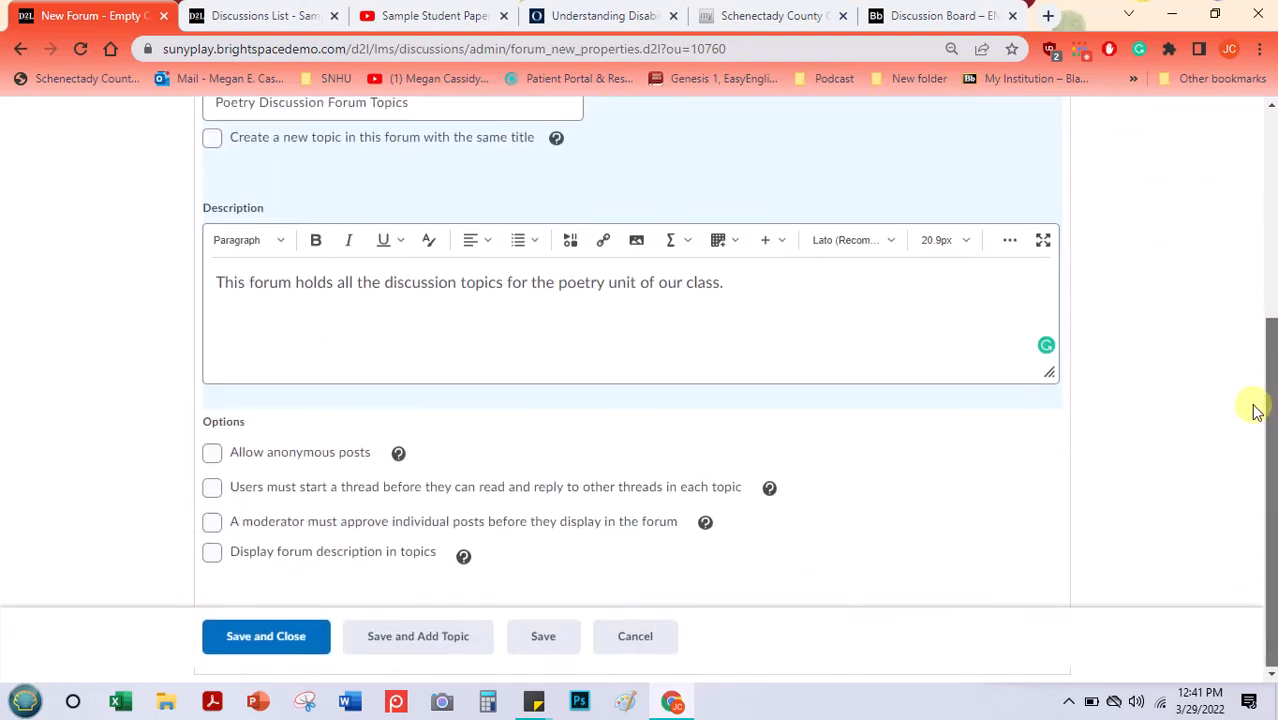
{"action": "left_click", "coordinate": [216, 490]}
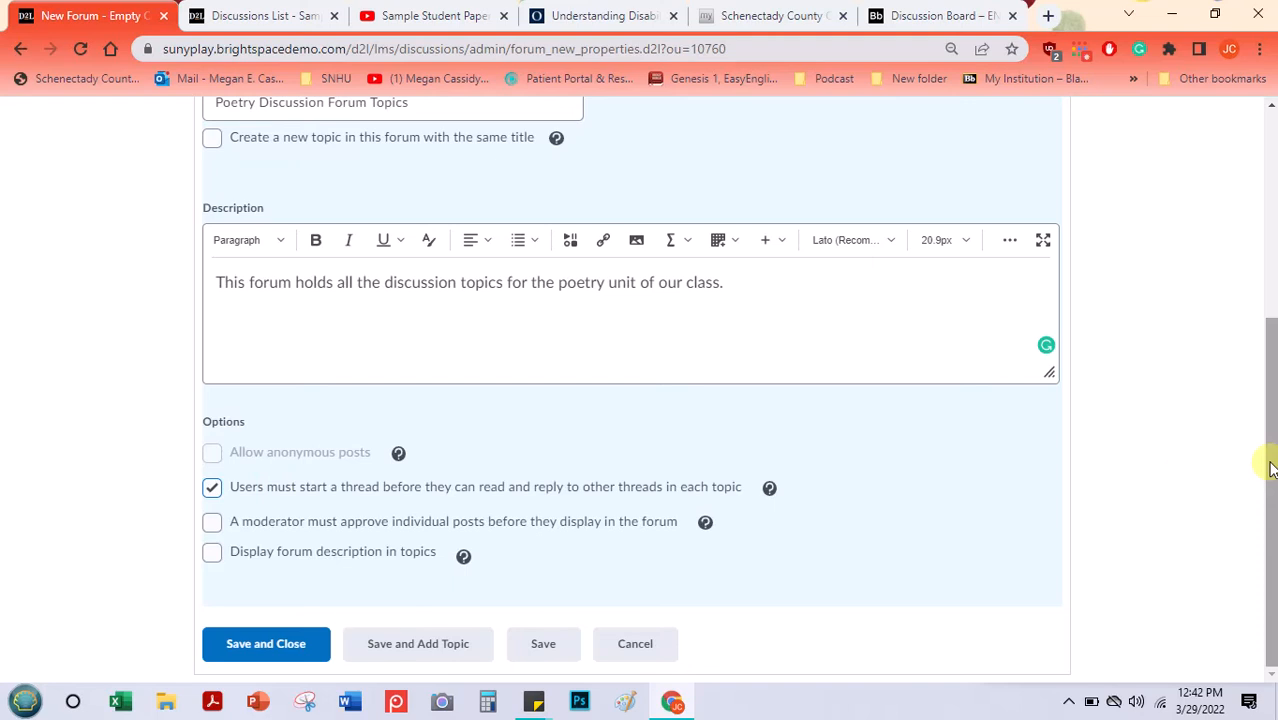
{"action": "left_click_drag", "start_coordinate": [1264, 455], "coordinate": [1262, 274]}
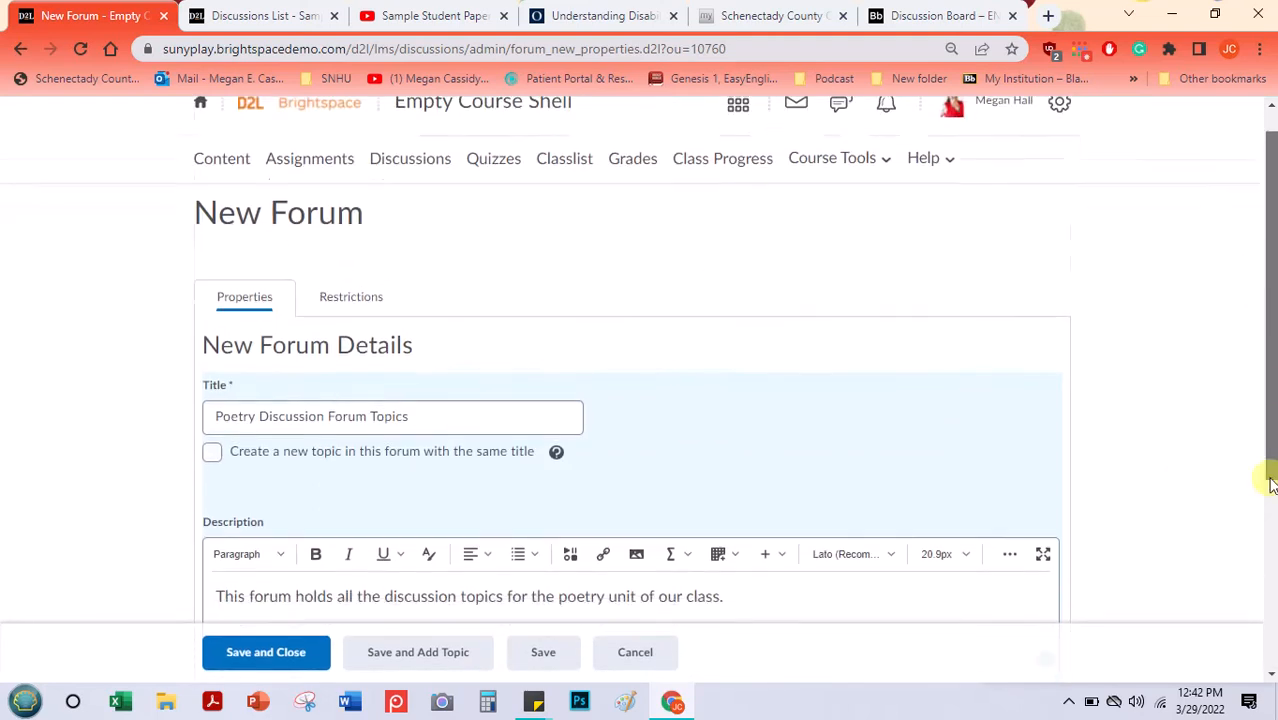
{"action": "scroll", "coordinate": [1241, 305], "scroll_direction": "down", "scroll_amount": 4}
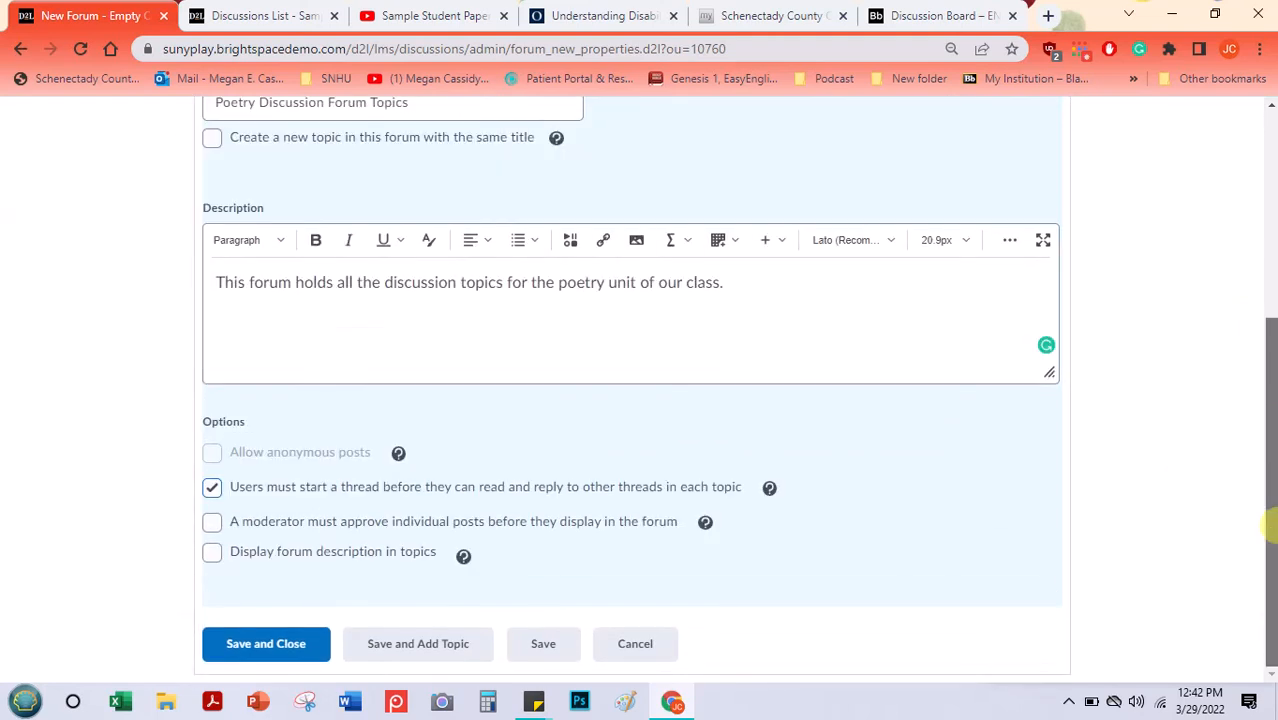
{"action": "left_click", "coordinate": [406, 649]}
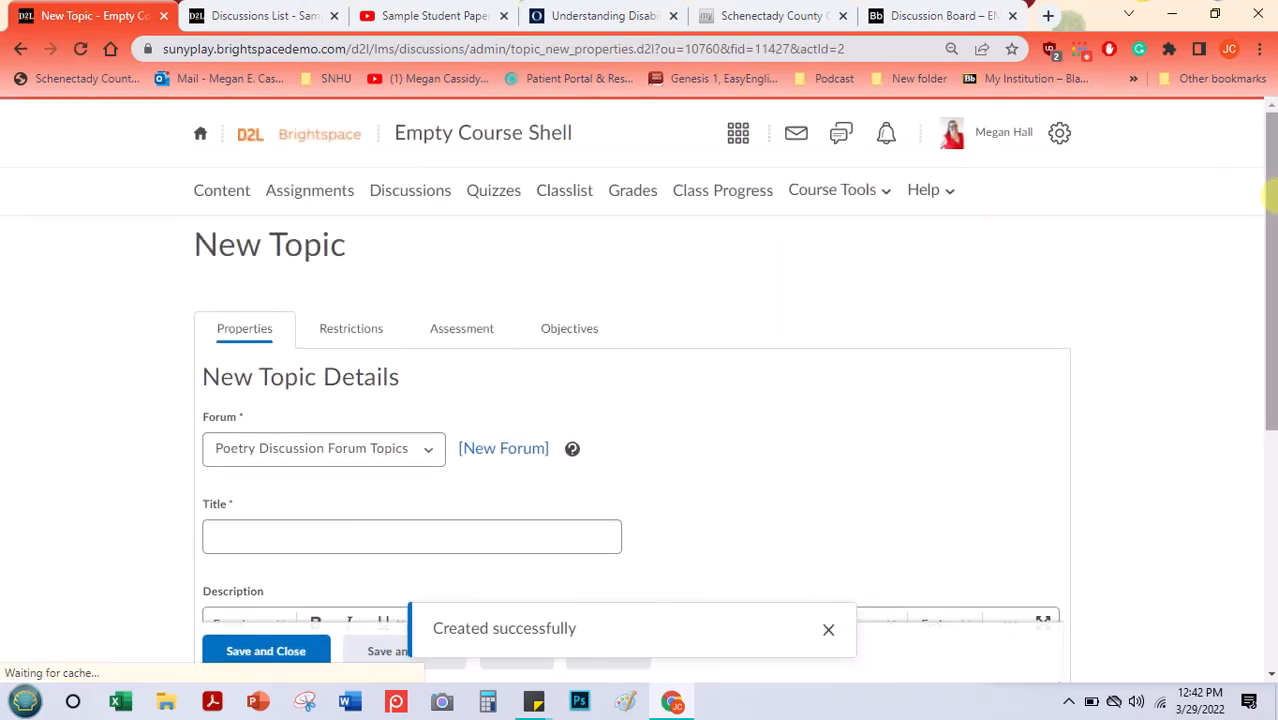
- Keep the new topic in the Poetry Discussion Forum Topics forum and title it "Japanese Internment Poetry"
{"action": "left_click_drag", "start_coordinate": [1272, 180], "coordinate": [1258, 283]}
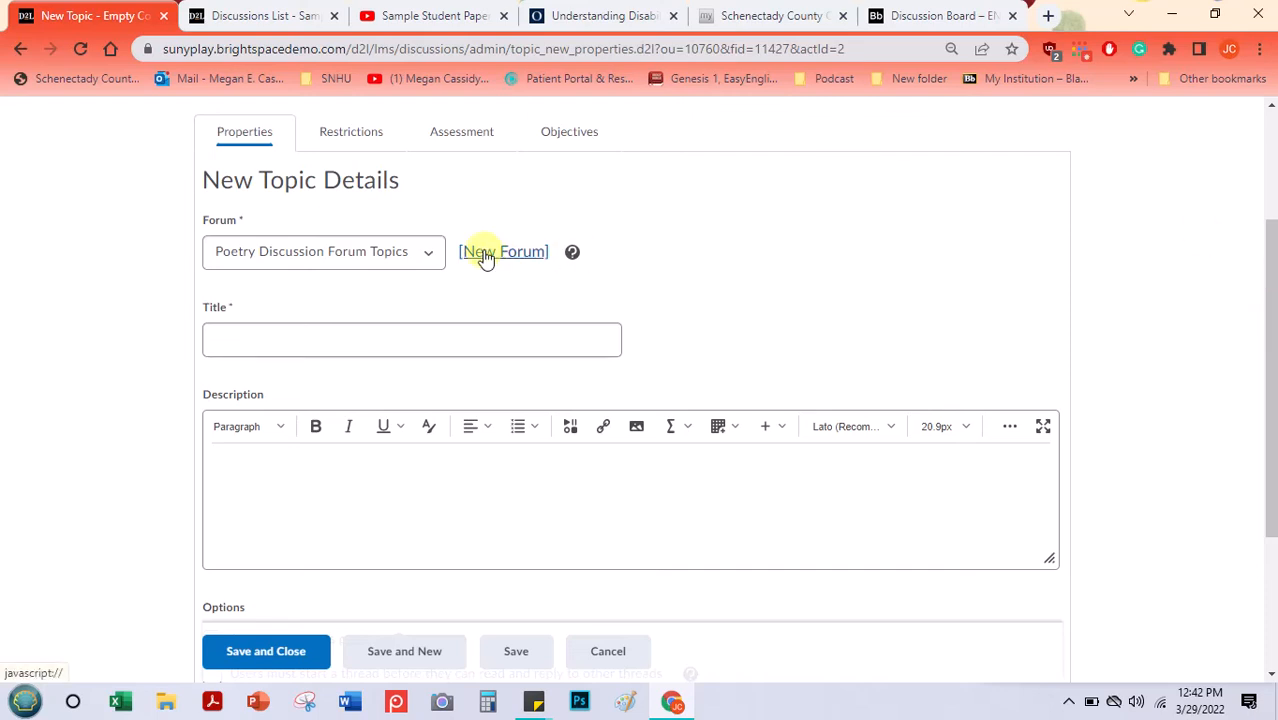
{"action": "left_click", "coordinate": [424, 257]}
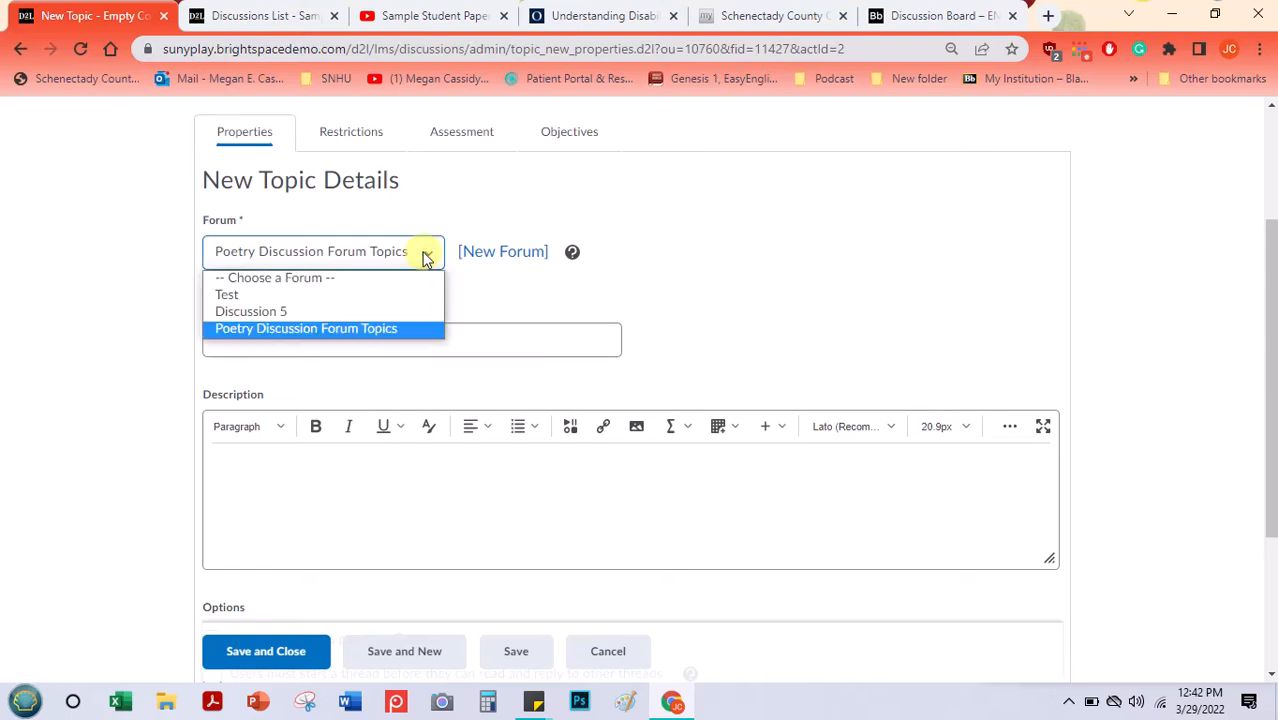
{"action": "left_click", "coordinate": [391, 331]}
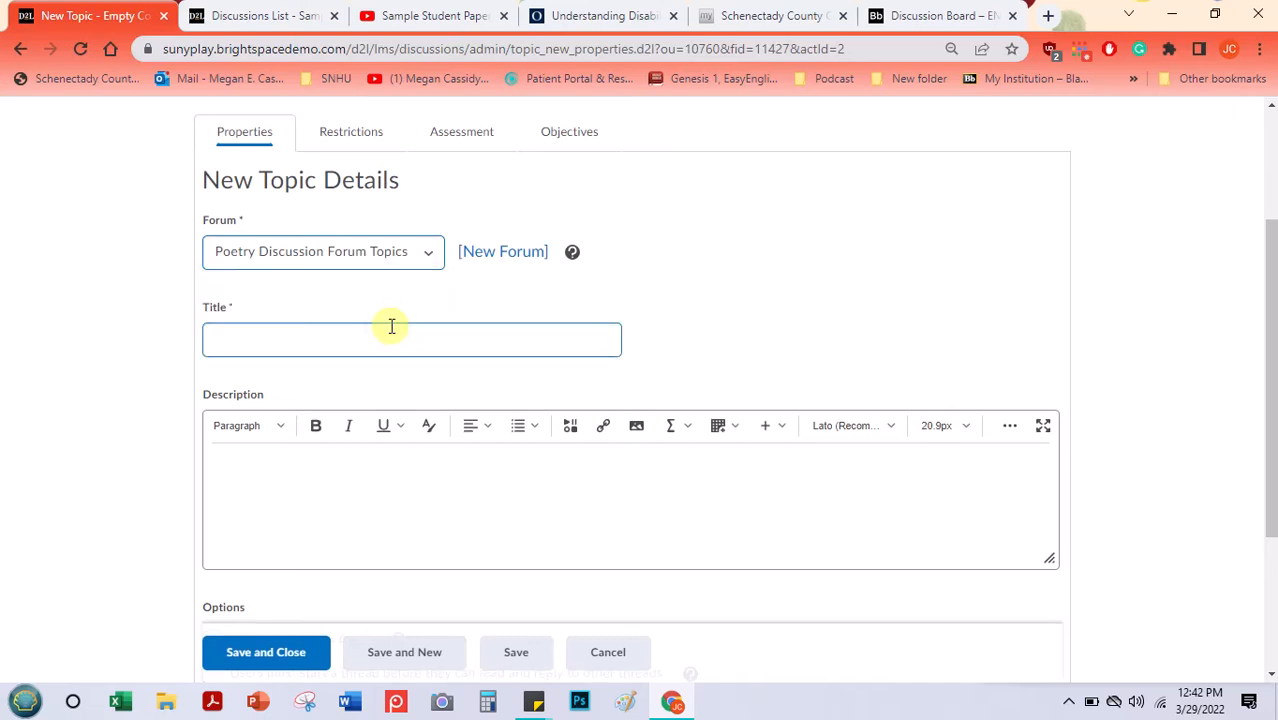
{"action": "left_click", "coordinate": [217, 322]}
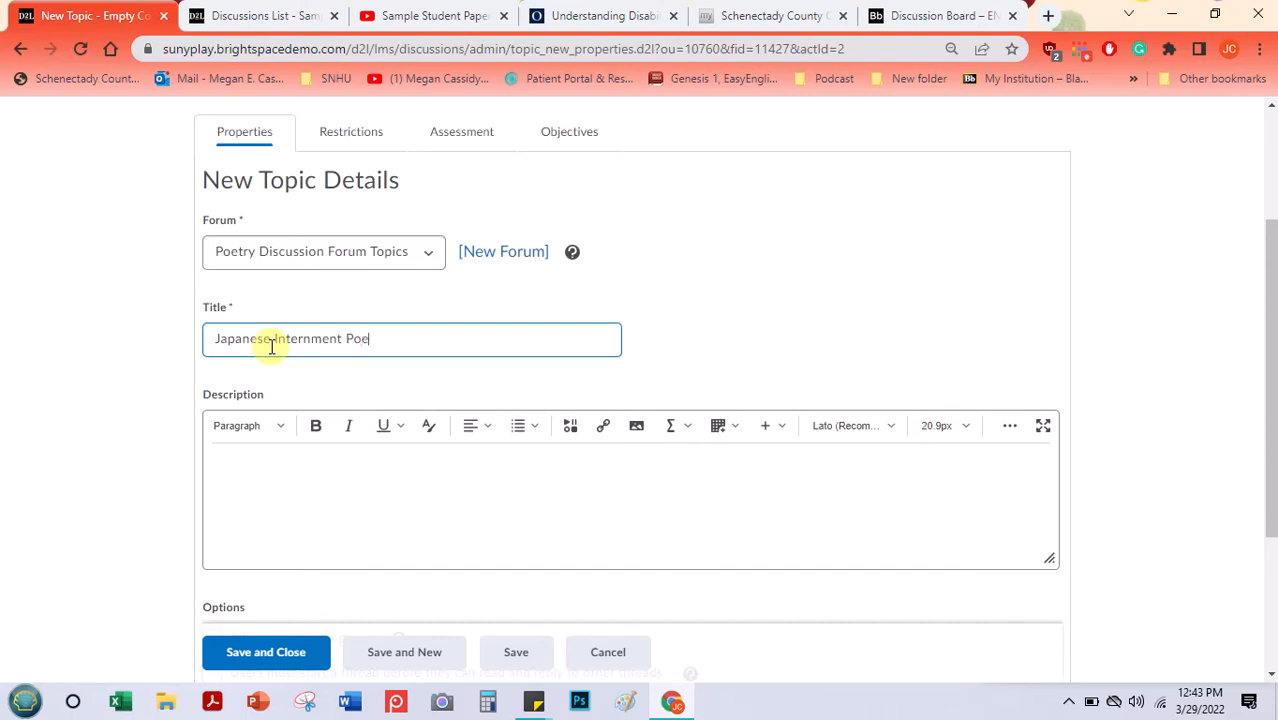
- Paste the copied reading, writing and discussion instructions into the topic description and enlarge the description box
{"action": "left_click", "coordinate": [271, 463]}
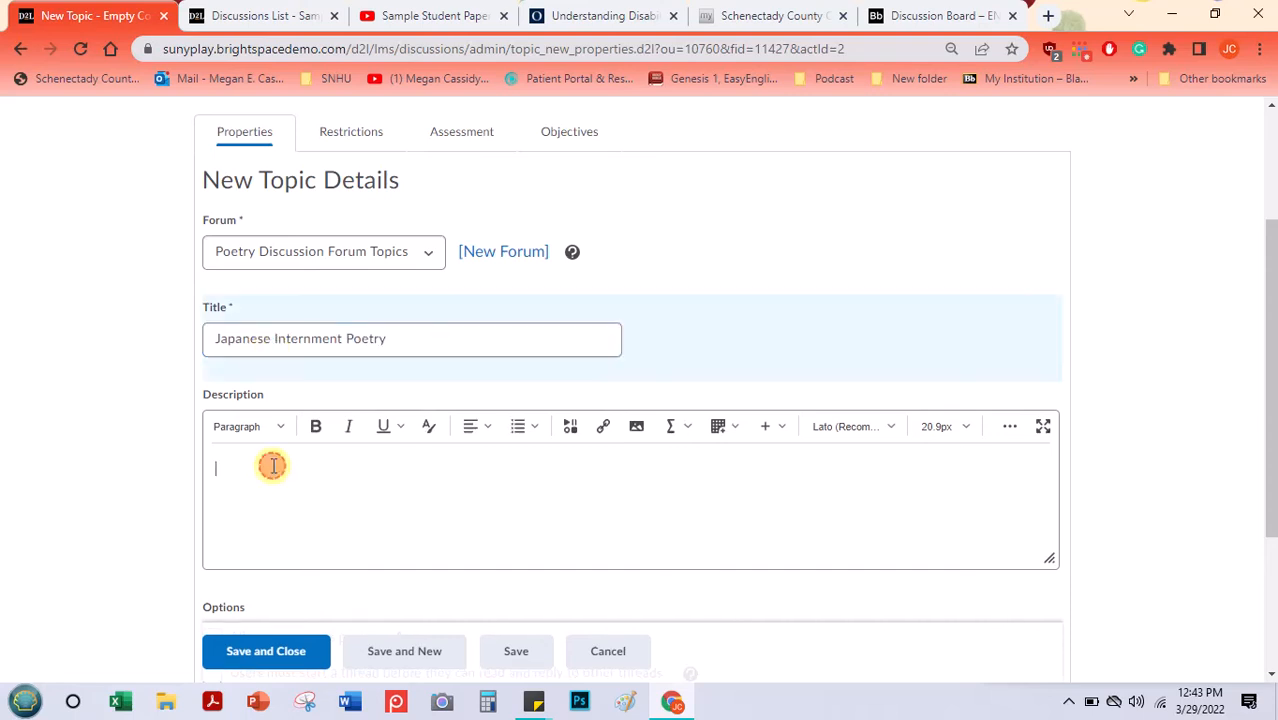
{"action": "left_click_drag", "start_coordinate": [1050, 560], "coordinate": [1020, 688]}
{"action": "key", "text": "ctrl+v"}
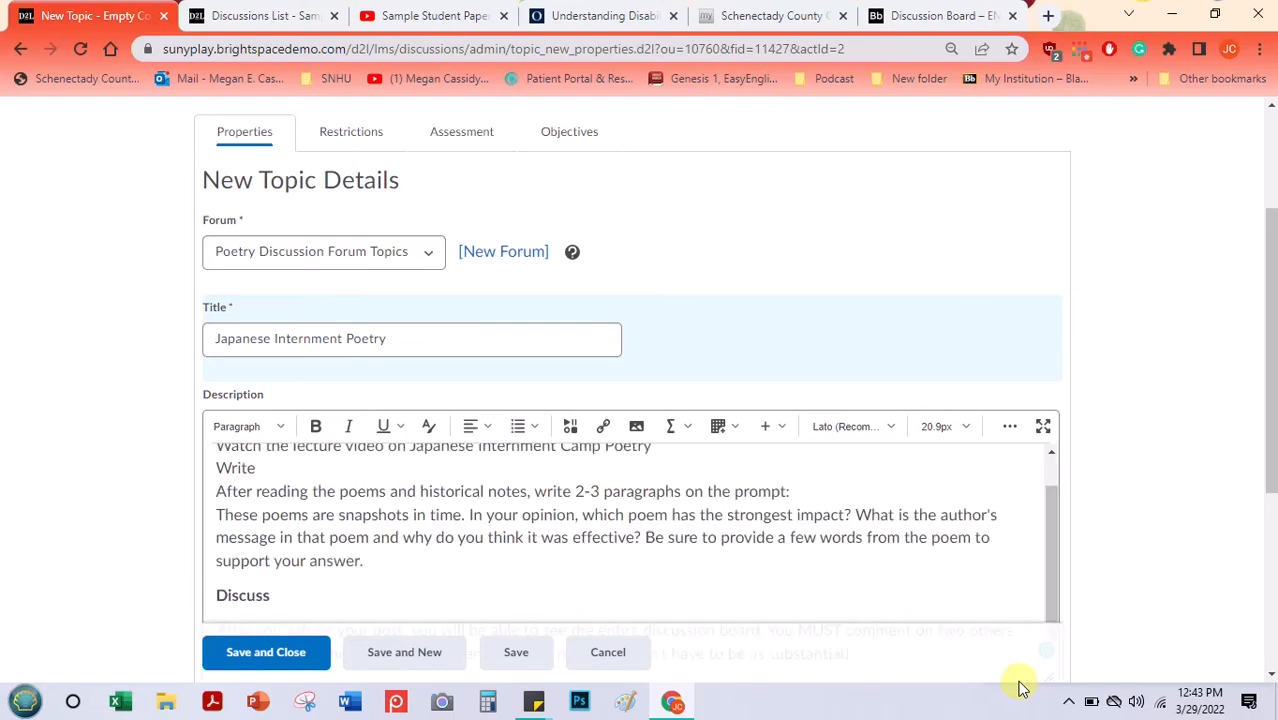
{"action": "left_click_drag", "start_coordinate": [1055, 553], "coordinate": [1050, 485]}
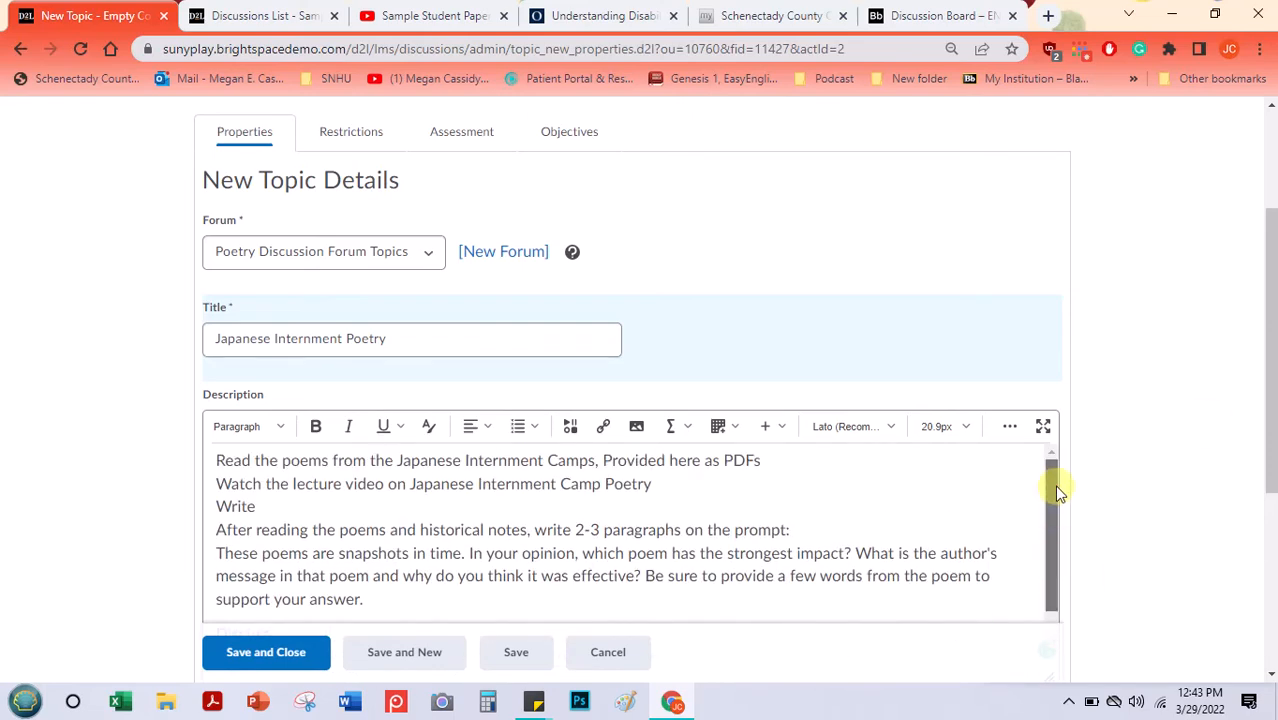
{"action": "left_click_drag", "start_coordinate": [1270, 364], "coordinate": [1265, 452]}
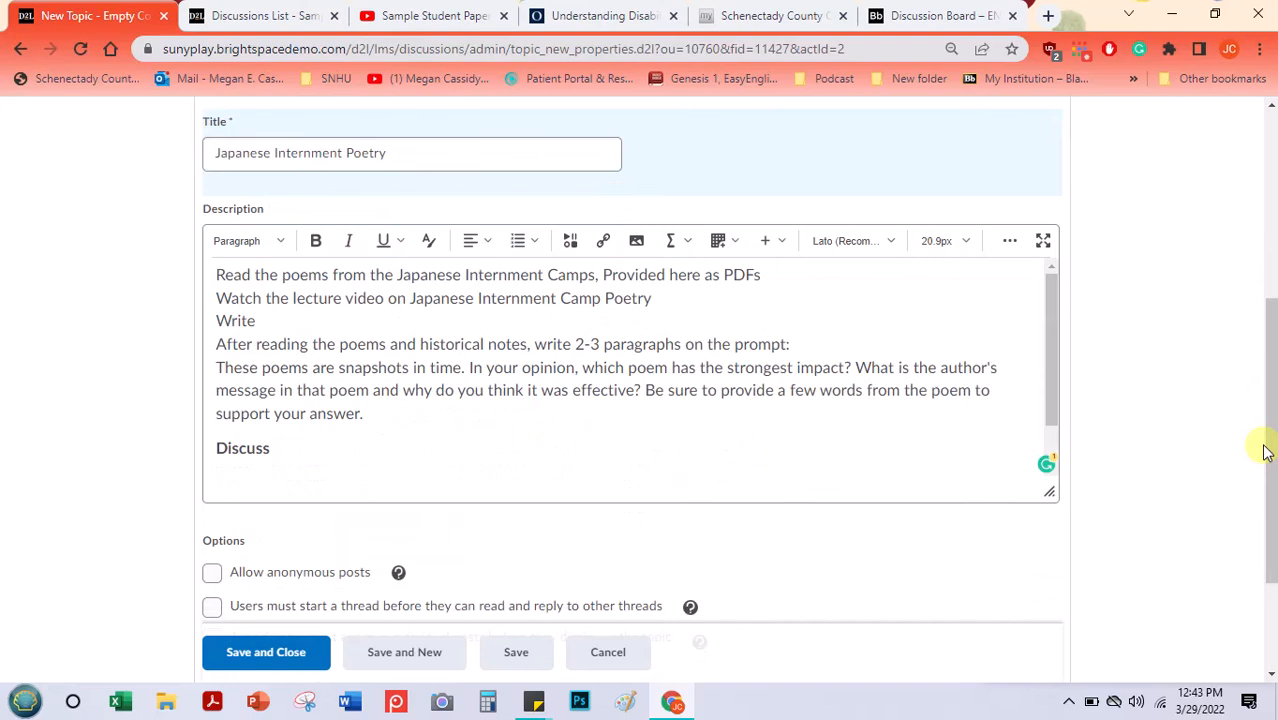
- Make the word "Write" in the topic description bold and insert an empty line above it
{"action": "left_click", "coordinate": [228, 455]}
{"action": "double_click", "coordinate": [228, 455]}
{"action": "key", "text": "ctrl+c"}
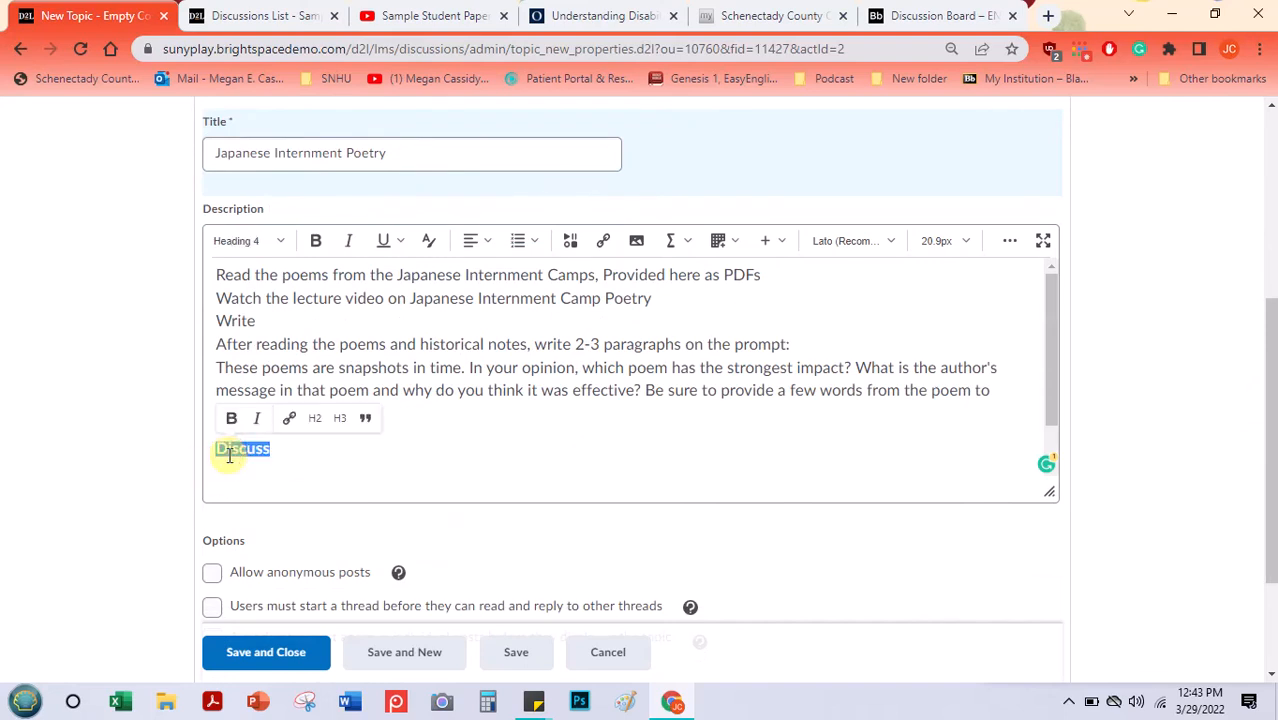
{"action": "double_click", "coordinate": [229, 320]}
{"action": "left_click", "coordinate": [315, 240]}
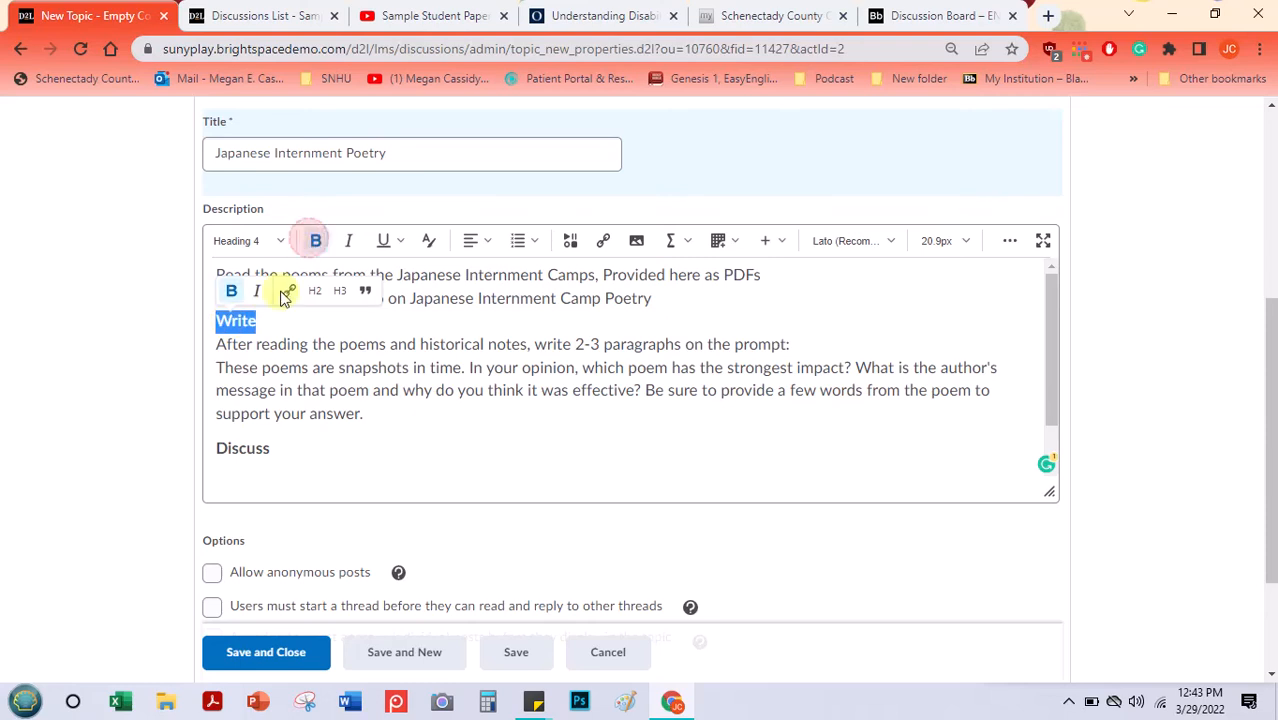
{"action": "left_click", "coordinate": [216, 322]}
{"action": "key", "text": "Return"}
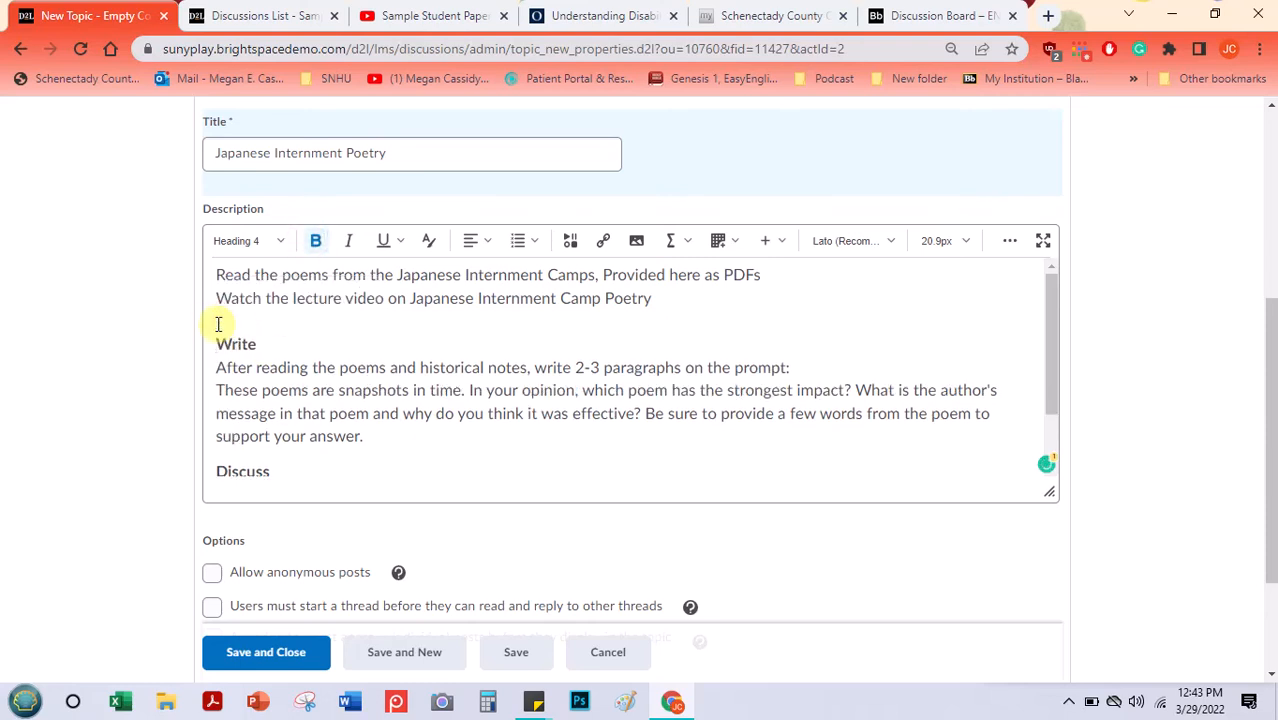
- Add a bold "Prompt" heading above the first line of the topic description, reusing the style of the "Discuss" heading
{"action": "left_click", "coordinate": [217, 272]}
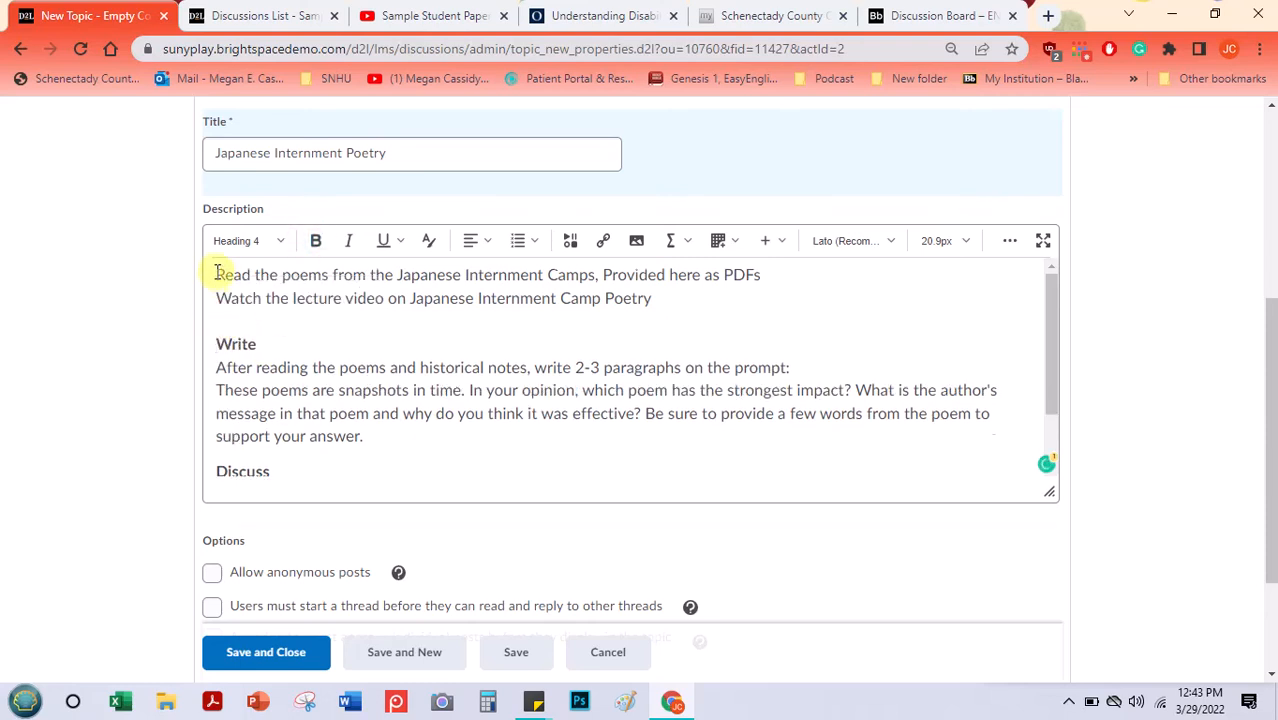
{"action": "key", "text": "ctrl+v"}
{"action": "triple_click", "coordinate": [228, 288]}
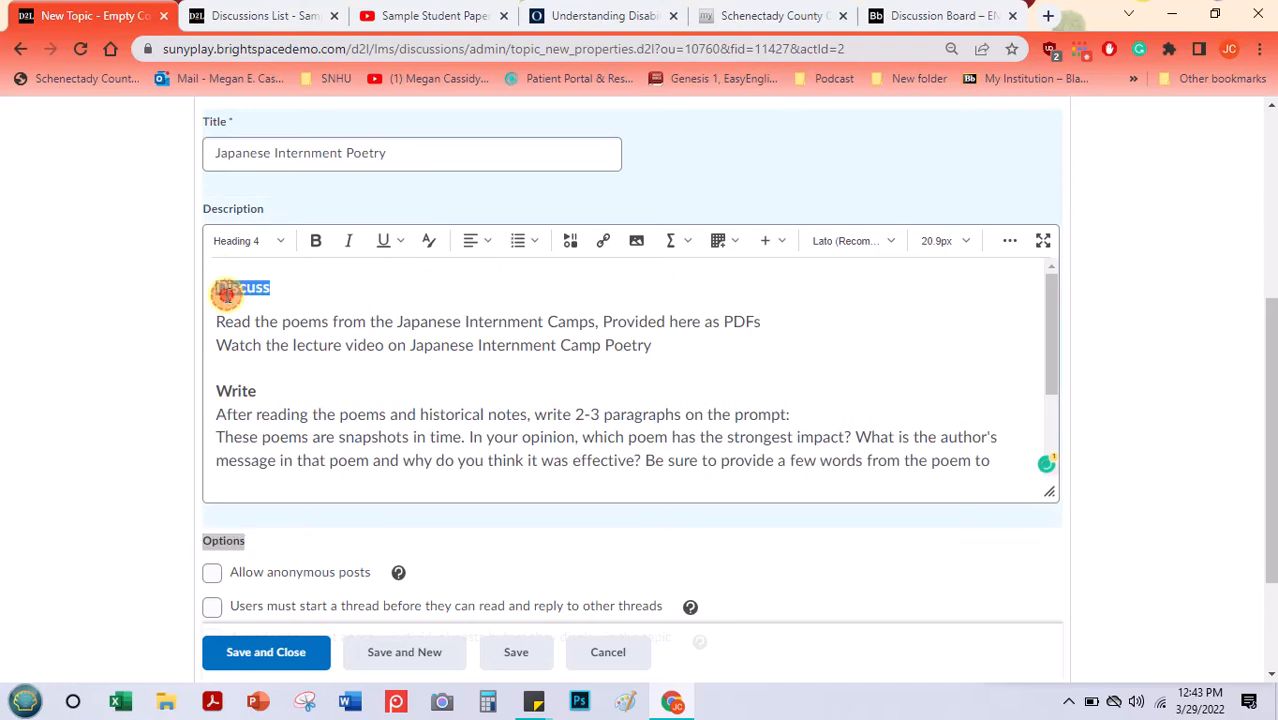
{"action": "type", "text": "Prompt"}
{"action": "left_click", "coordinate": [524, 363]}
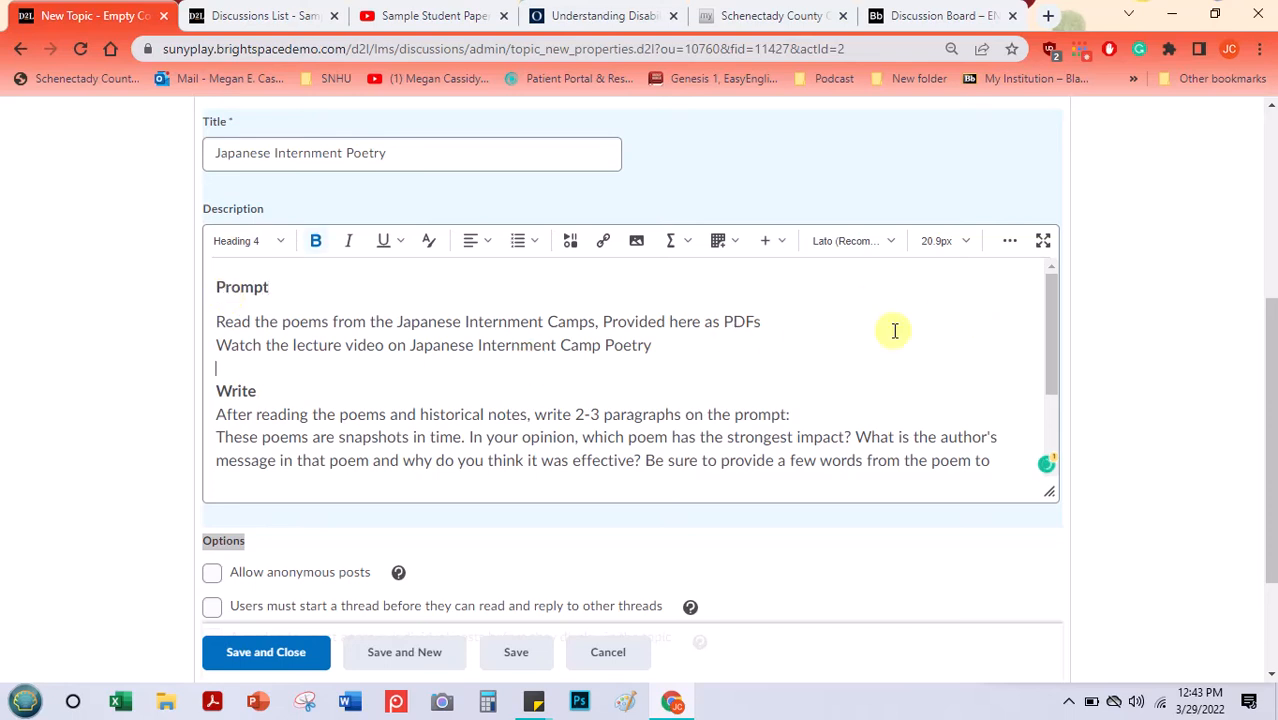
{"action": "mouse_move", "coordinate": [1050, 298]}
{"action": "left_mouse_down"}
{"action": "mouse_move", "coordinate": [1048, 397]}
{"action": "mouse_move", "coordinate": [1052, 302]}
{"action": "left_mouse_up"}
{"action": "left_click", "coordinate": [652, 345]}
{"action": "triple_click", "coordinate": [305, 345]}
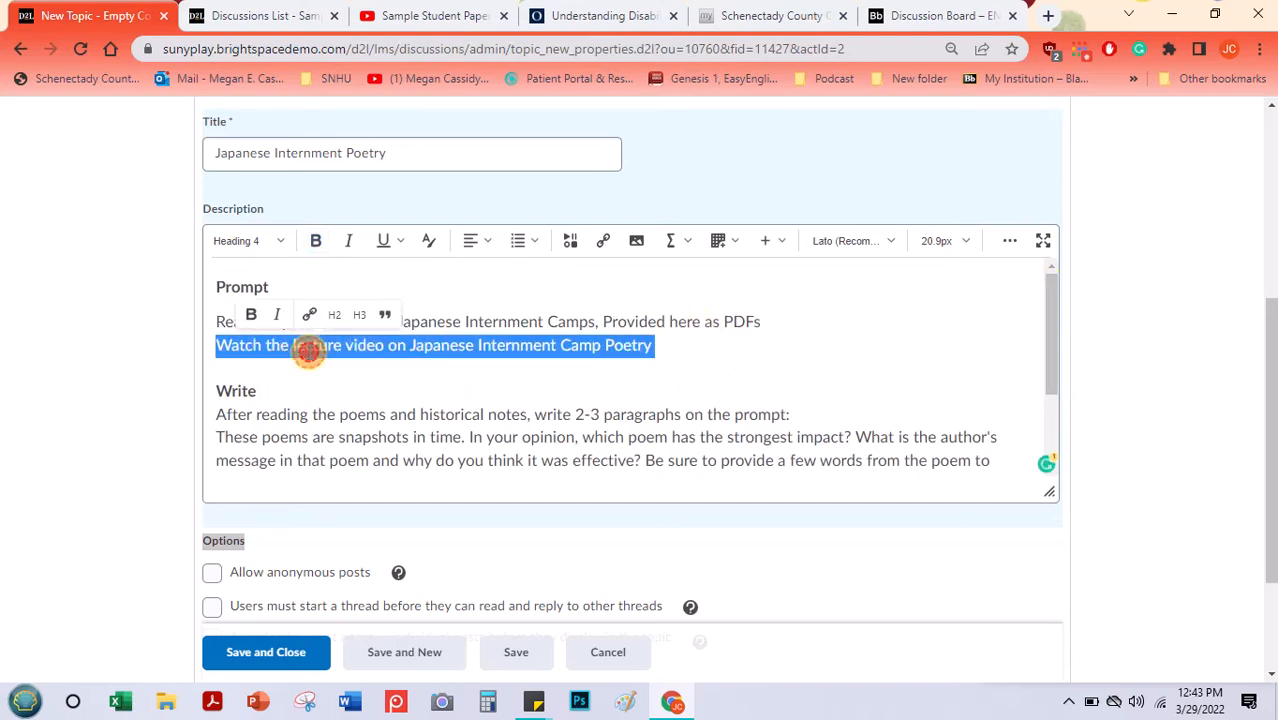
{"action": "left_click", "coordinate": [367, 345]}
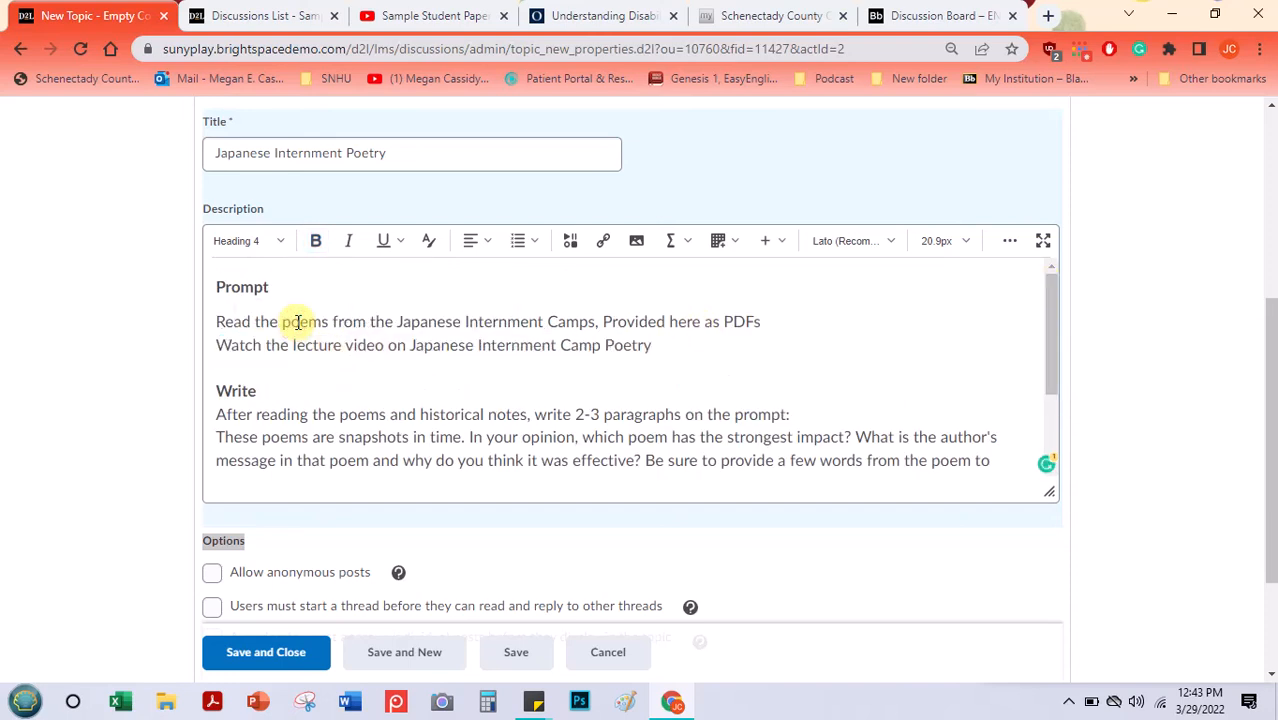
{"action": "double_click", "coordinate": [735, 322]}
{"action": "left_click", "coordinate": [714, 348]}
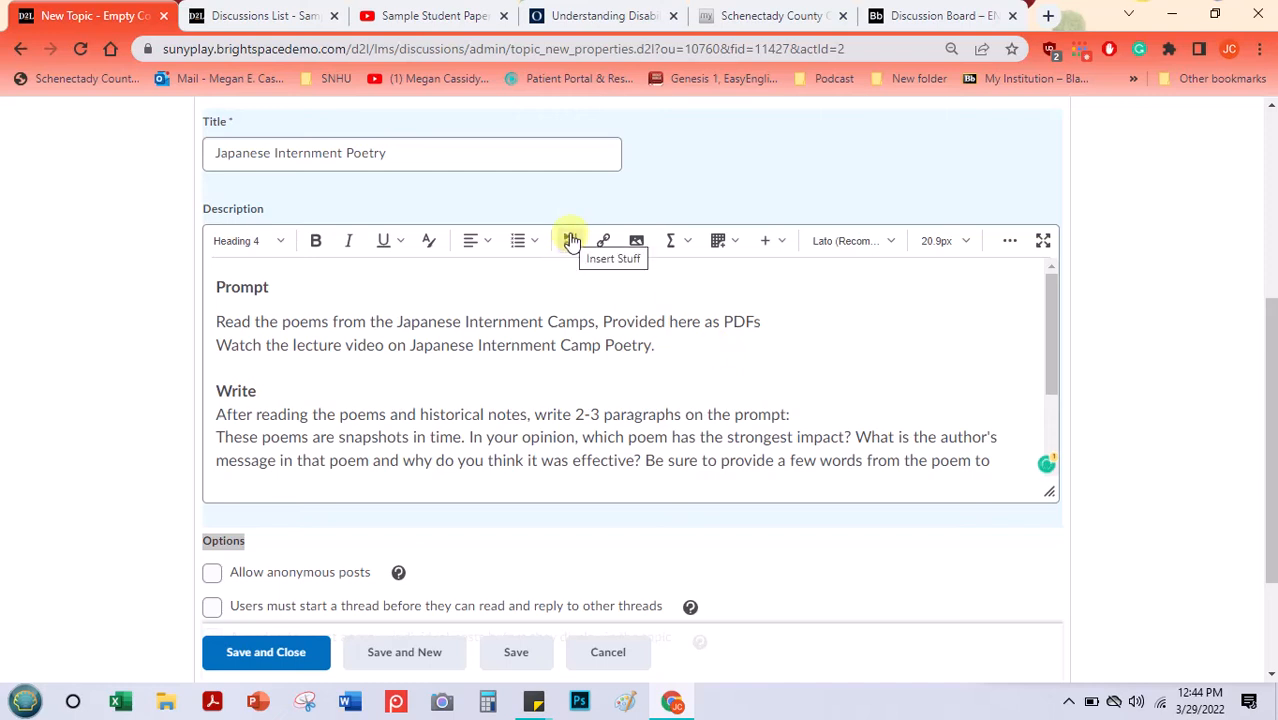
{"action": "left_click", "coordinate": [674, 352]}
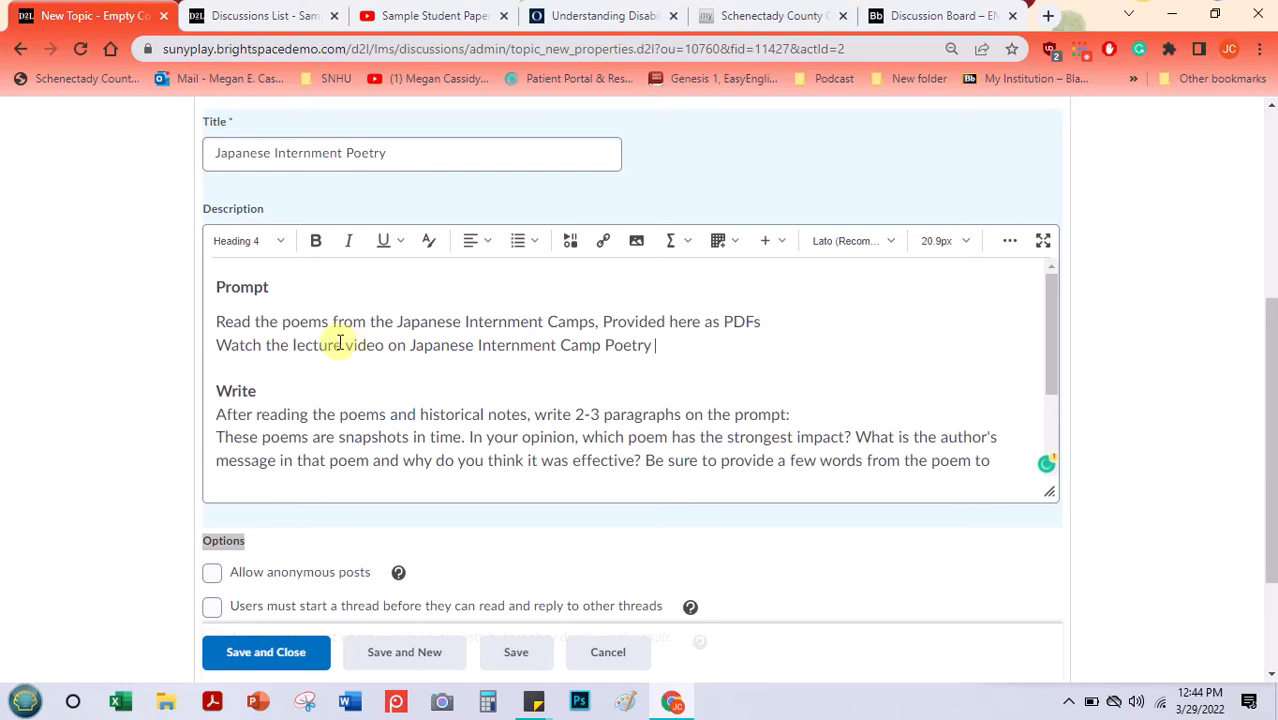
- Insert "FOUND HERE" after "lecture video" in the description and link it to the copied YouTube video address
{"action": "left_click", "coordinate": [388, 345]}
{"action": "type", "text": "FOUND HERE"}
{"action": "left_click_drag", "start_coordinate": [388, 345], "coordinate": [478, 343]}
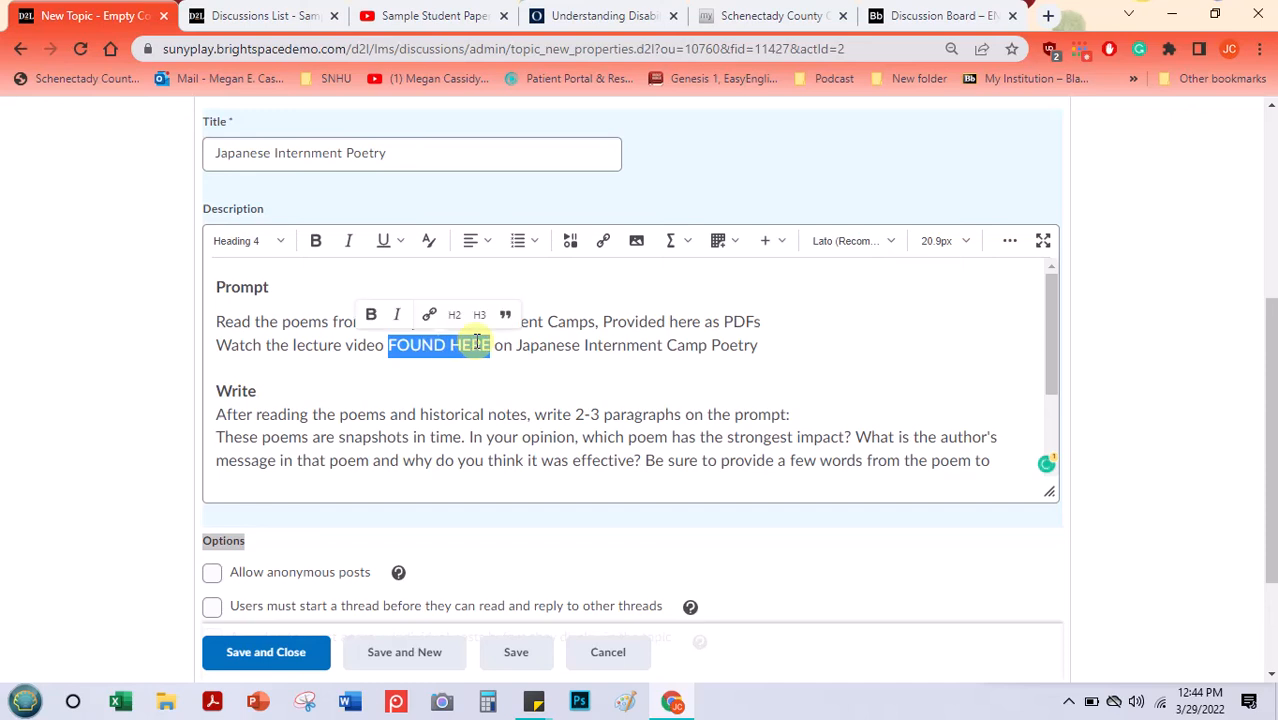
{"action": "left_click", "coordinate": [429, 315]}
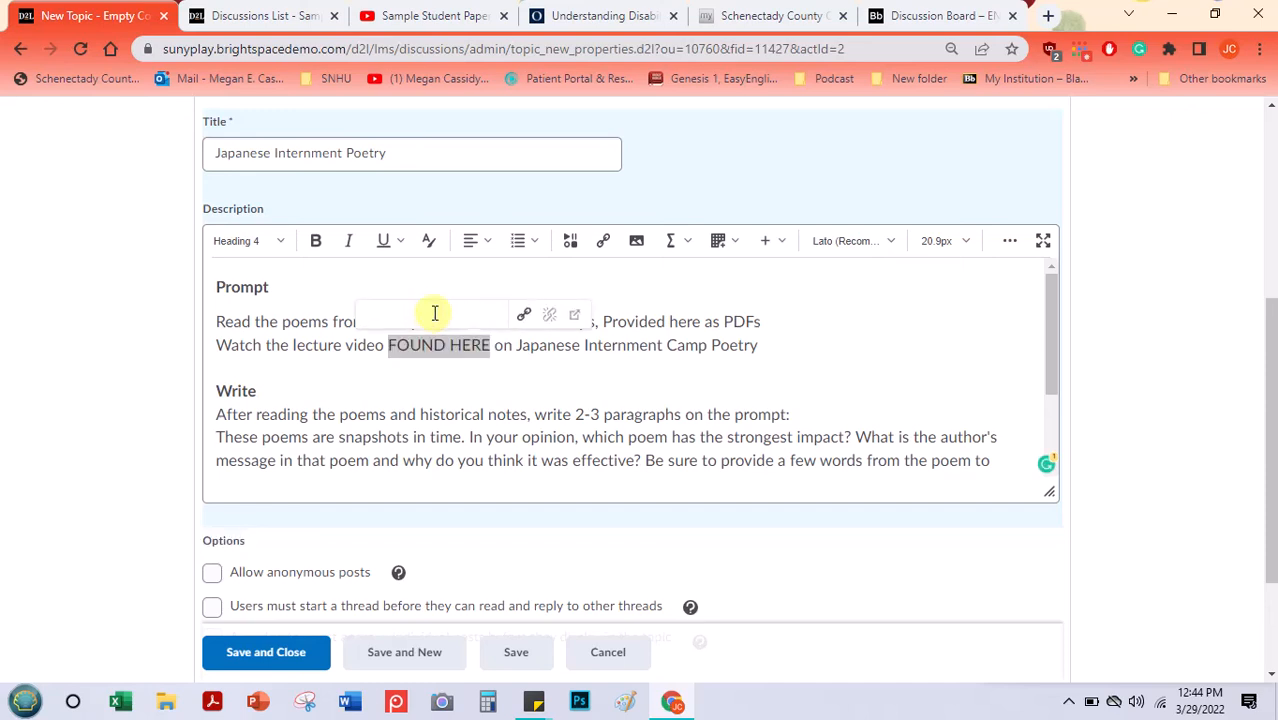
{"action": "type", "text": "https://youtu.be/SmhdHEQQcig"}
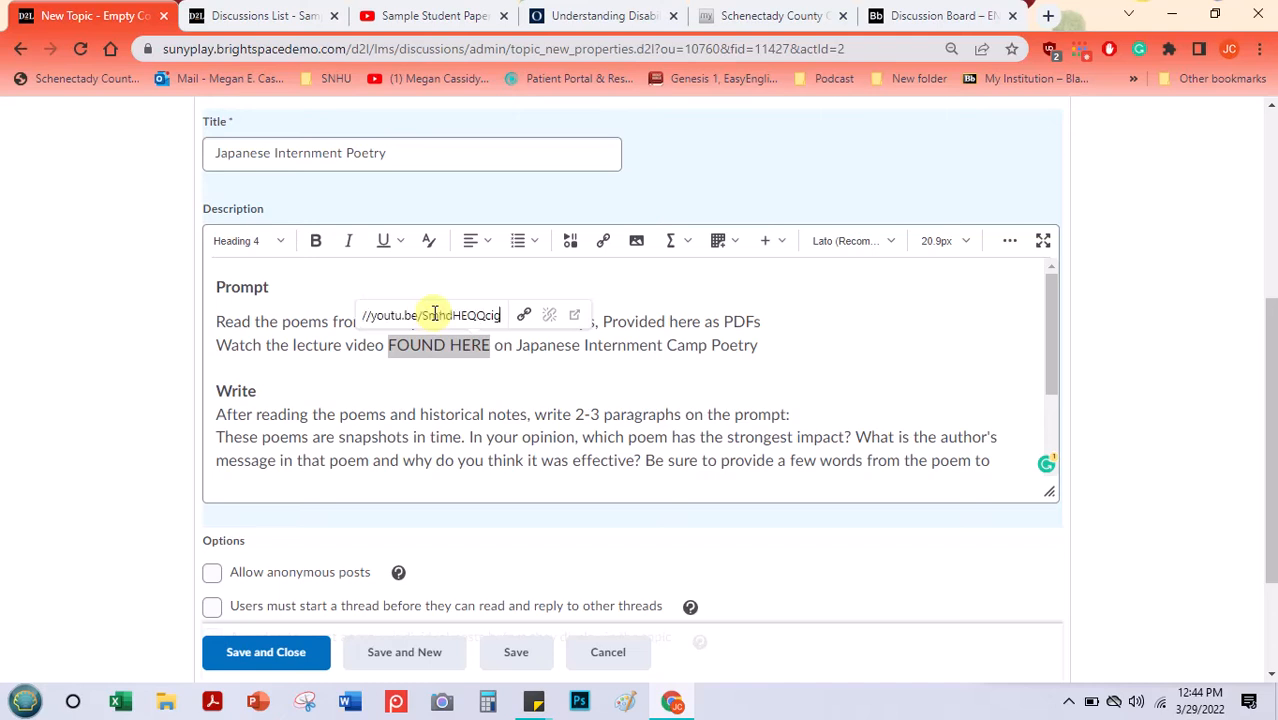
{"action": "key", "text": "Return"}
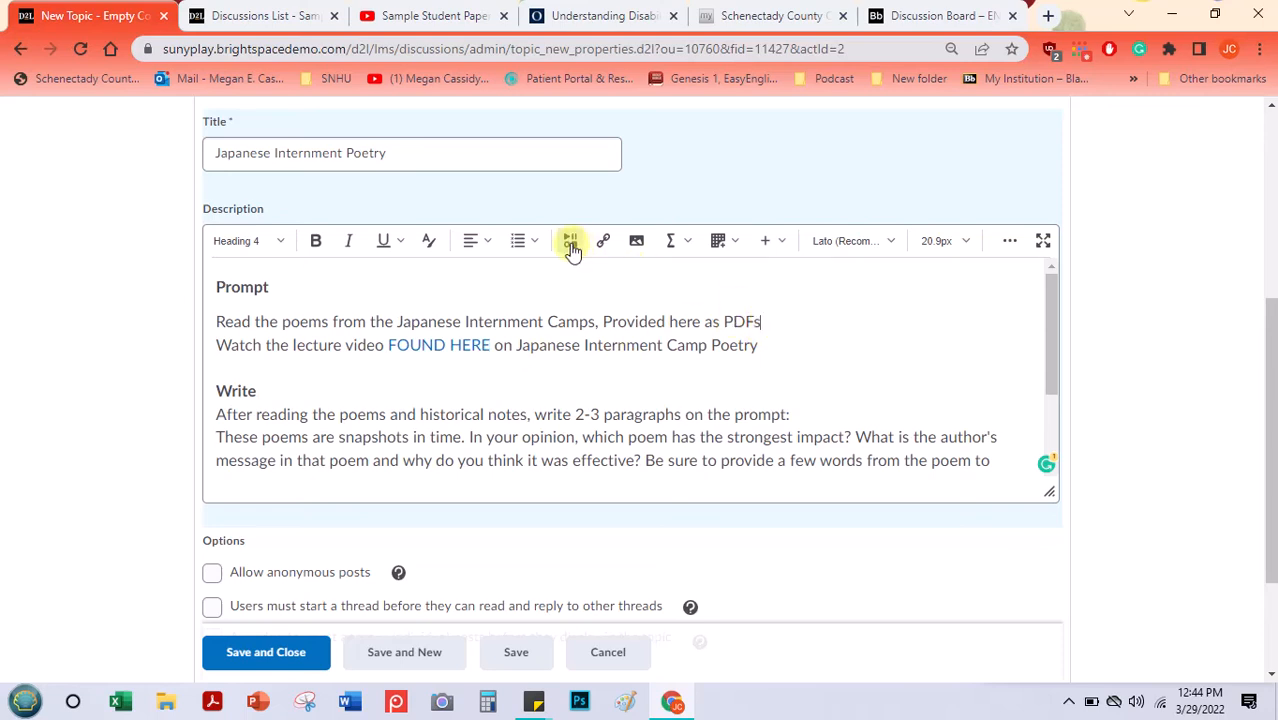
- Replace "Provided here" in the poems reading line with "PROVIDED HERE" in capitals
{"action": "double_click", "coordinate": [740, 322]}
{"action": "double_click", "coordinate": [684, 322]}
{"action": "left_click_drag", "start_coordinate": [652, 322], "coordinate": [604, 322]}
{"action": "type", "text": "PROVID"}
{"action": "type", "text": "ED HERE"}
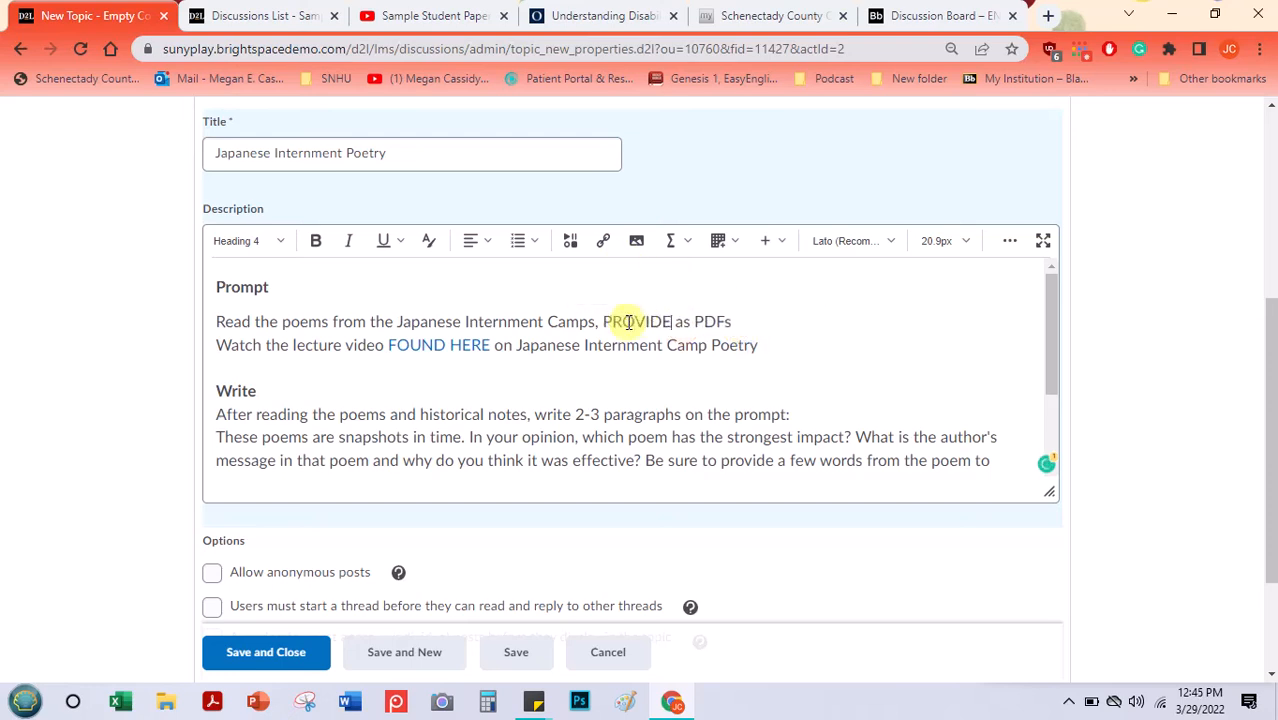
- Replace "PROVIDED HERE" in the poems reading line with a same-named link to the uploaded "Haiku and Japanese Internment Camps" PDF
{"action": "left_click_drag", "start_coordinate": [603, 322], "coordinate": [728, 322]}
{"action": "left_click", "coordinate": [571, 243]}
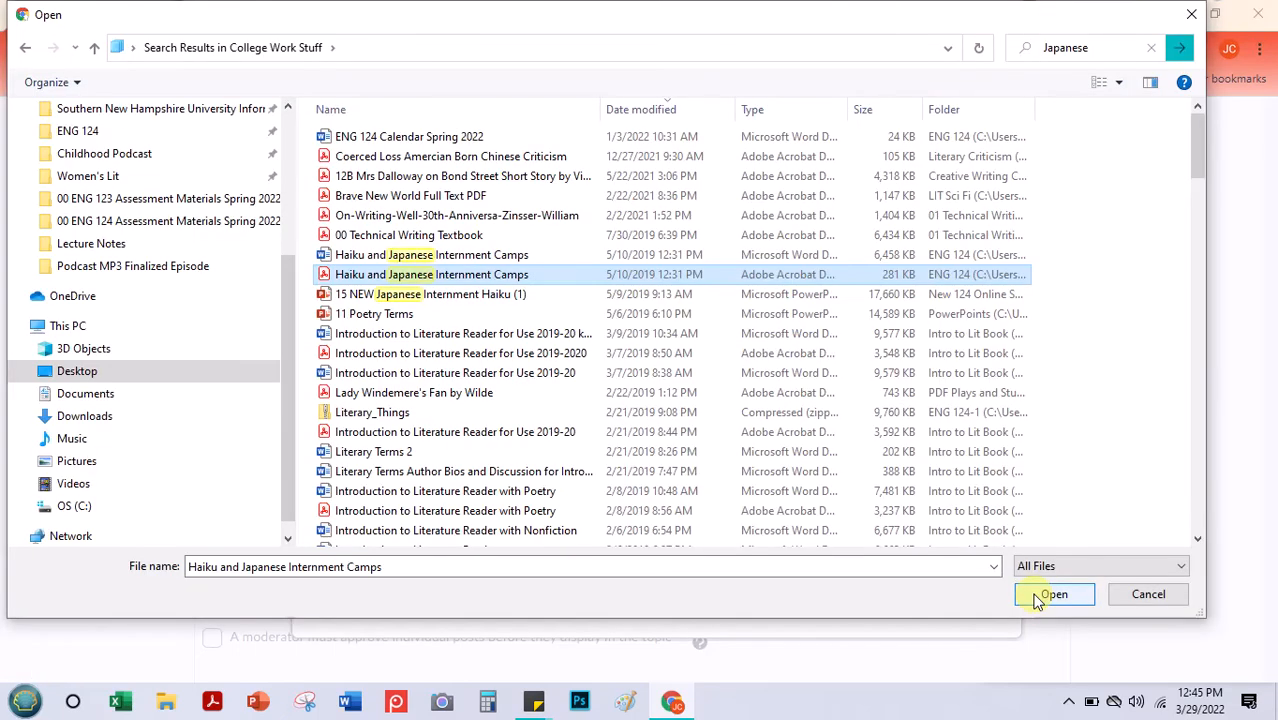
{"action": "left_click", "coordinate": [1050, 595]}
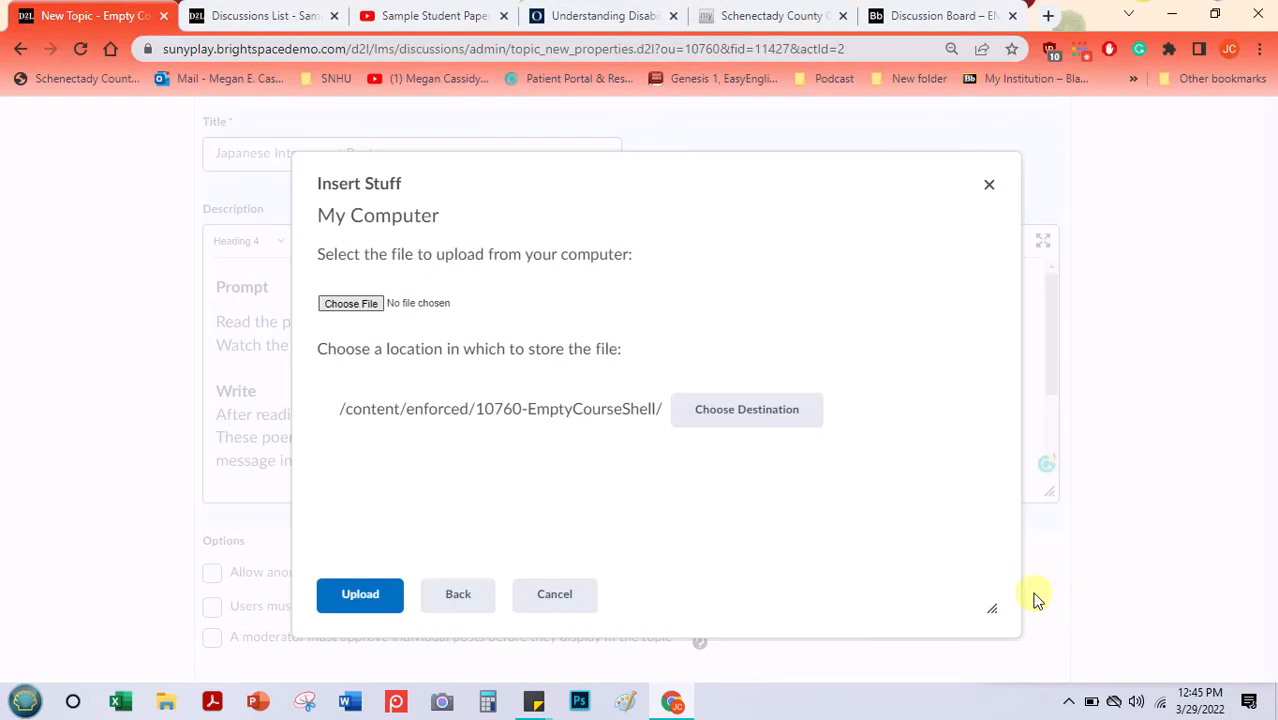
{"action": "left_click", "coordinate": [370, 600]}
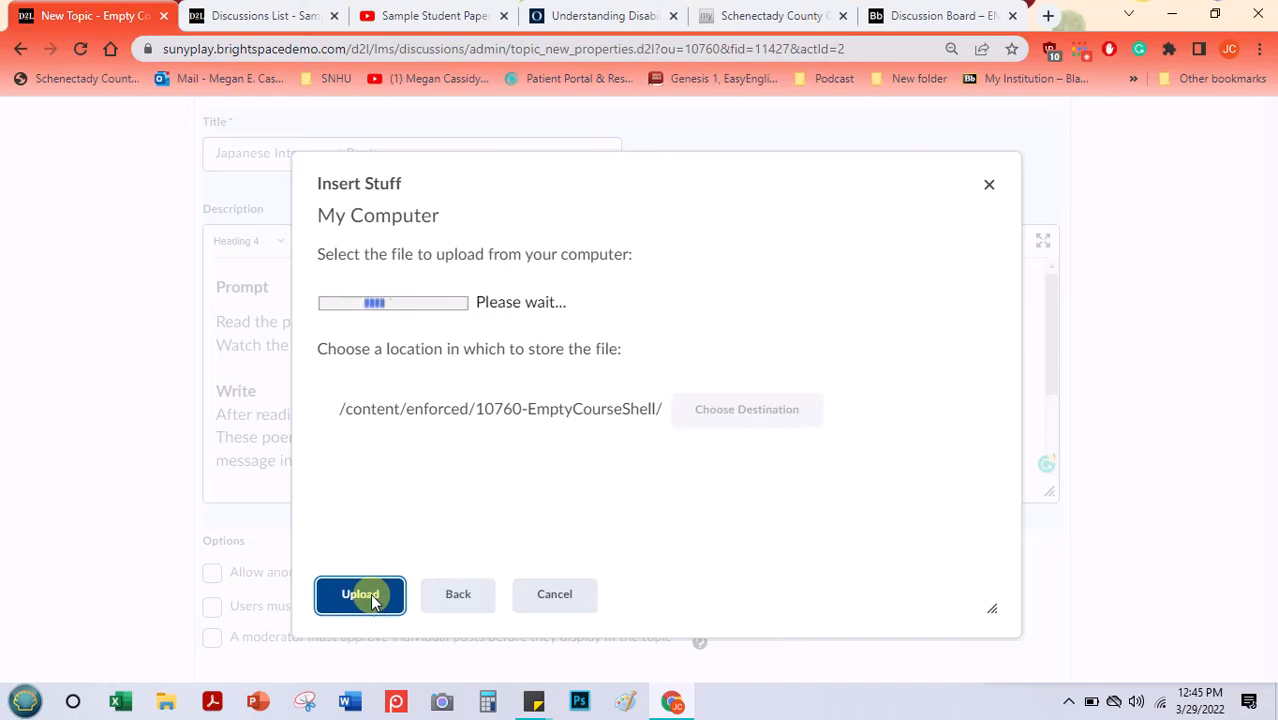
{"action": "left_click", "coordinate": [356, 386]}
{"action": "type", "text": "PROVIDED HERE"}
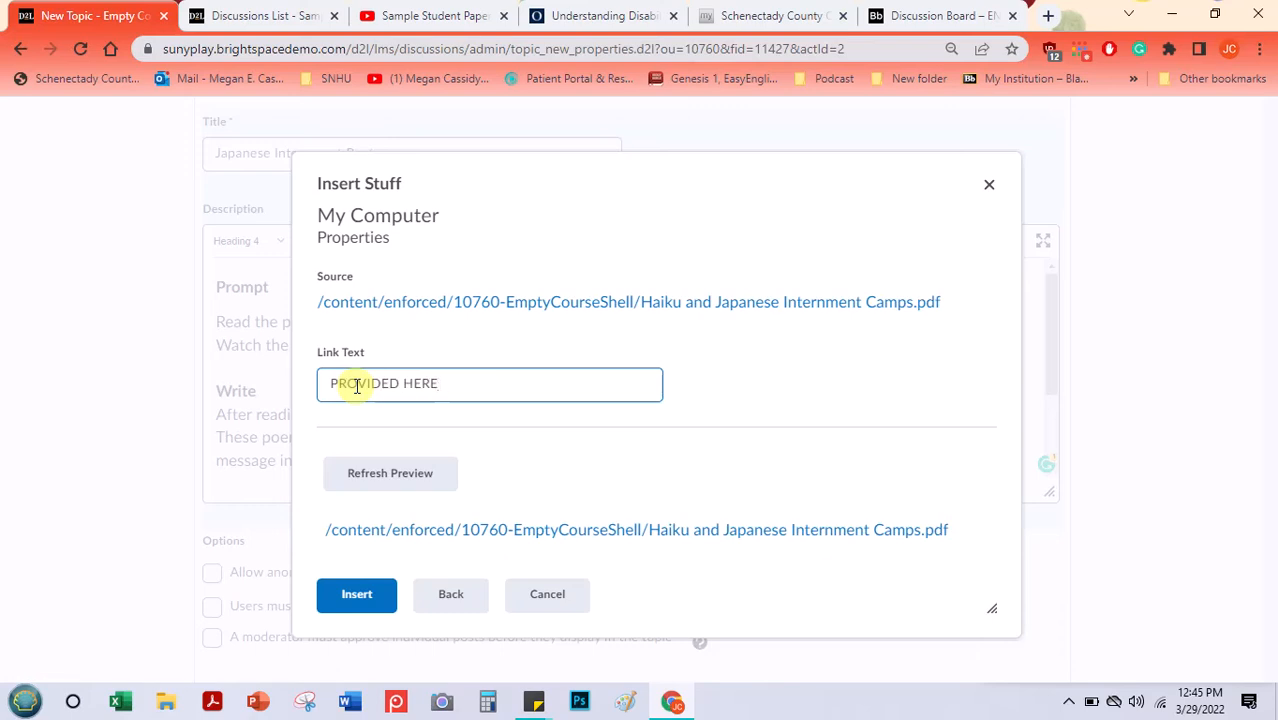
{"action": "left_click", "coordinate": [351, 594]}
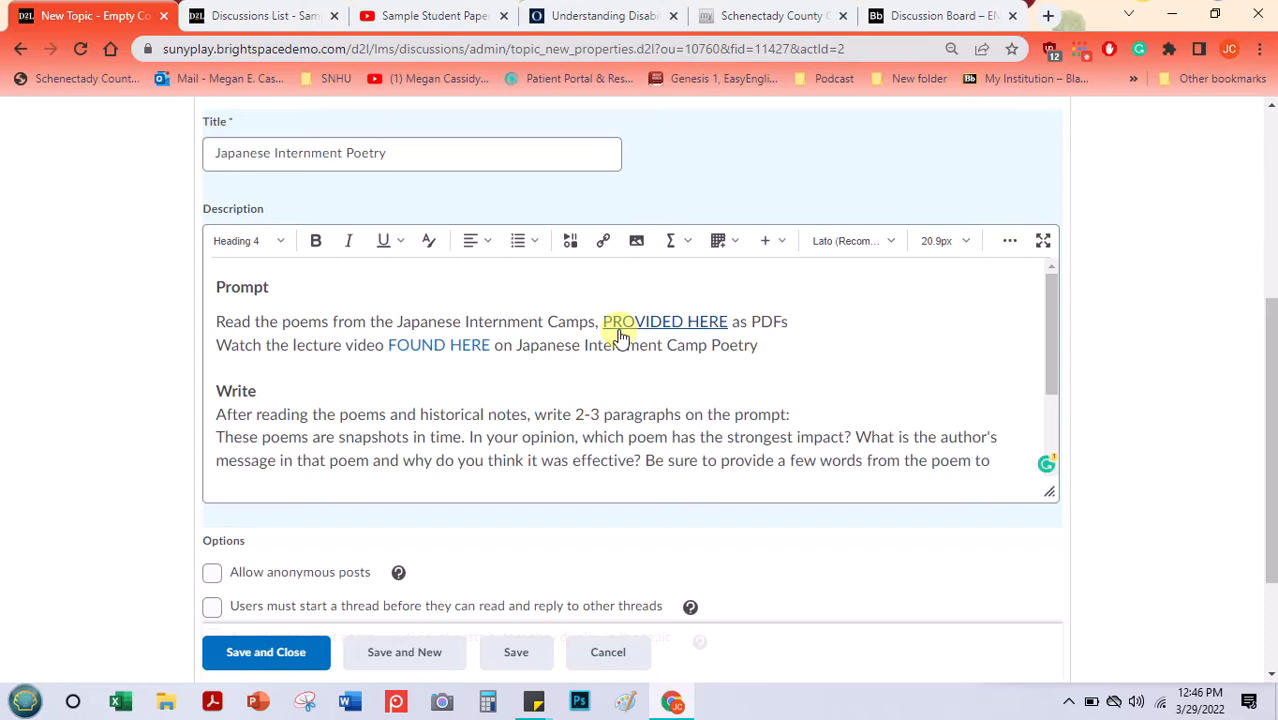
- Insert "and in the course module" after both the "PROVIDED HERE" and "FOUND HERE" links in the topic description
{"action": "left_click", "coordinate": [734, 320]}
{"action": "type", "text": "and in the course "}
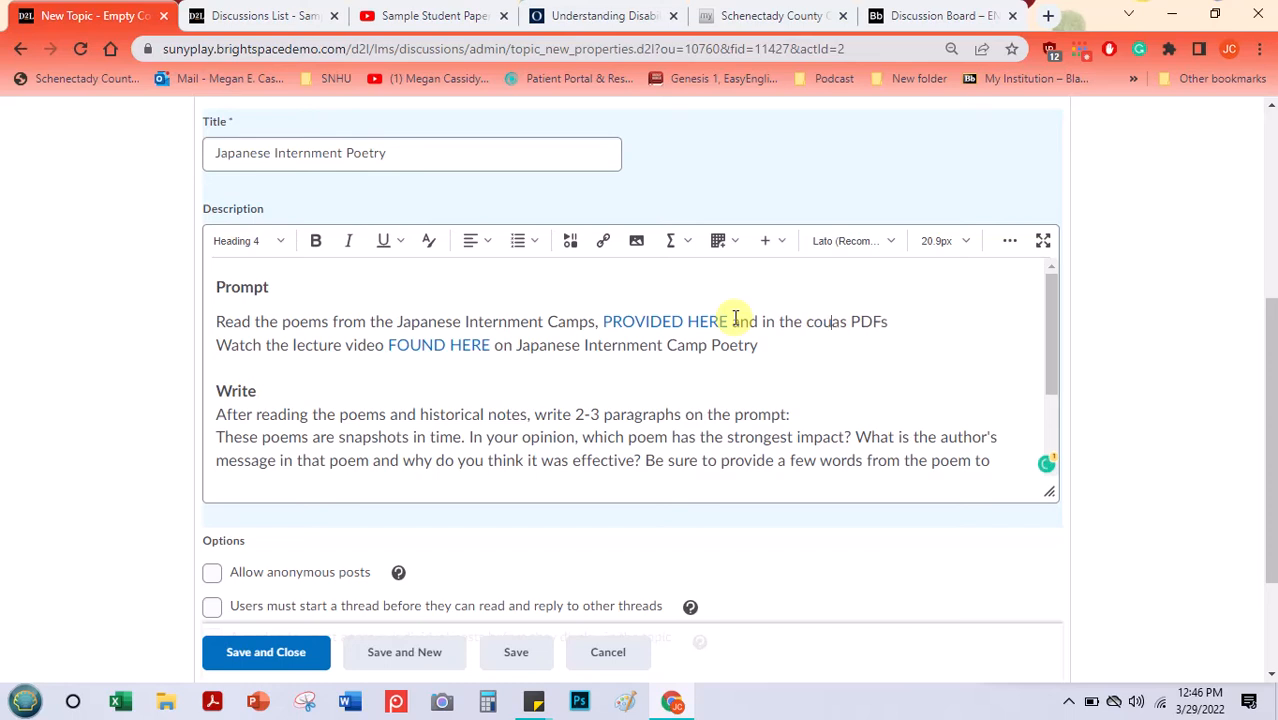
{"action": "type", "text": "module"}
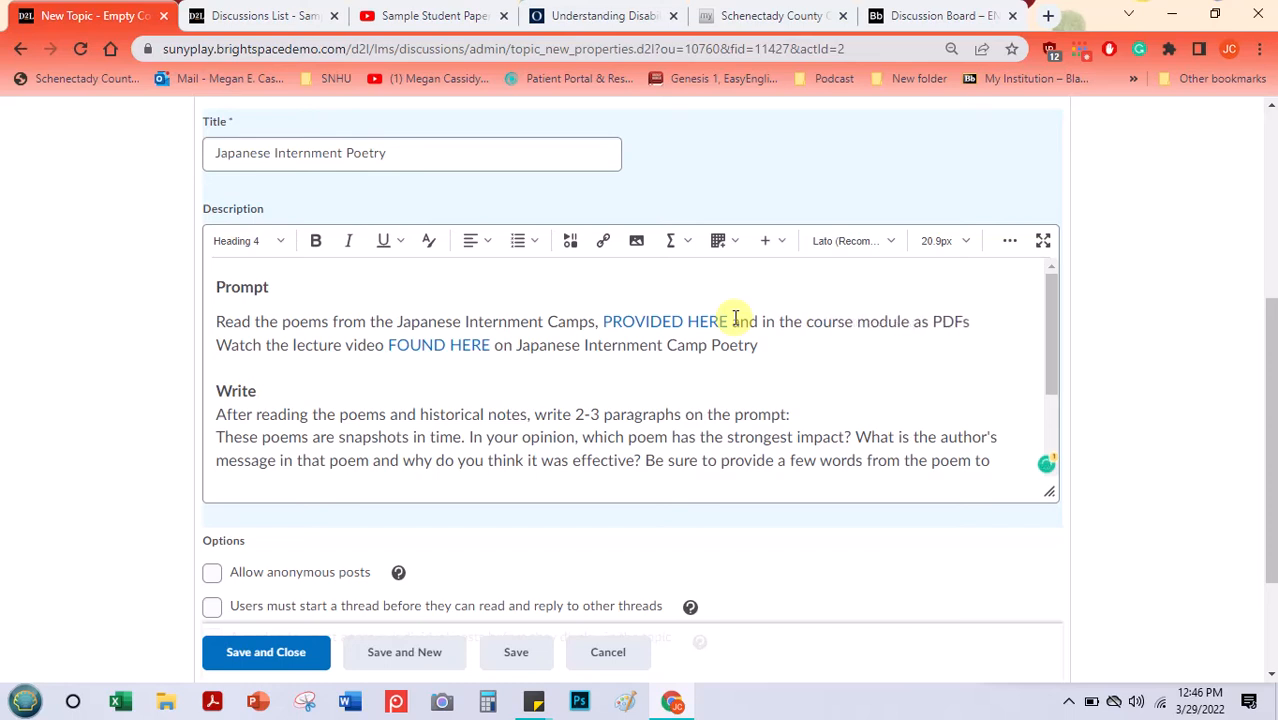
{"action": "left_click", "coordinate": [496, 347]}
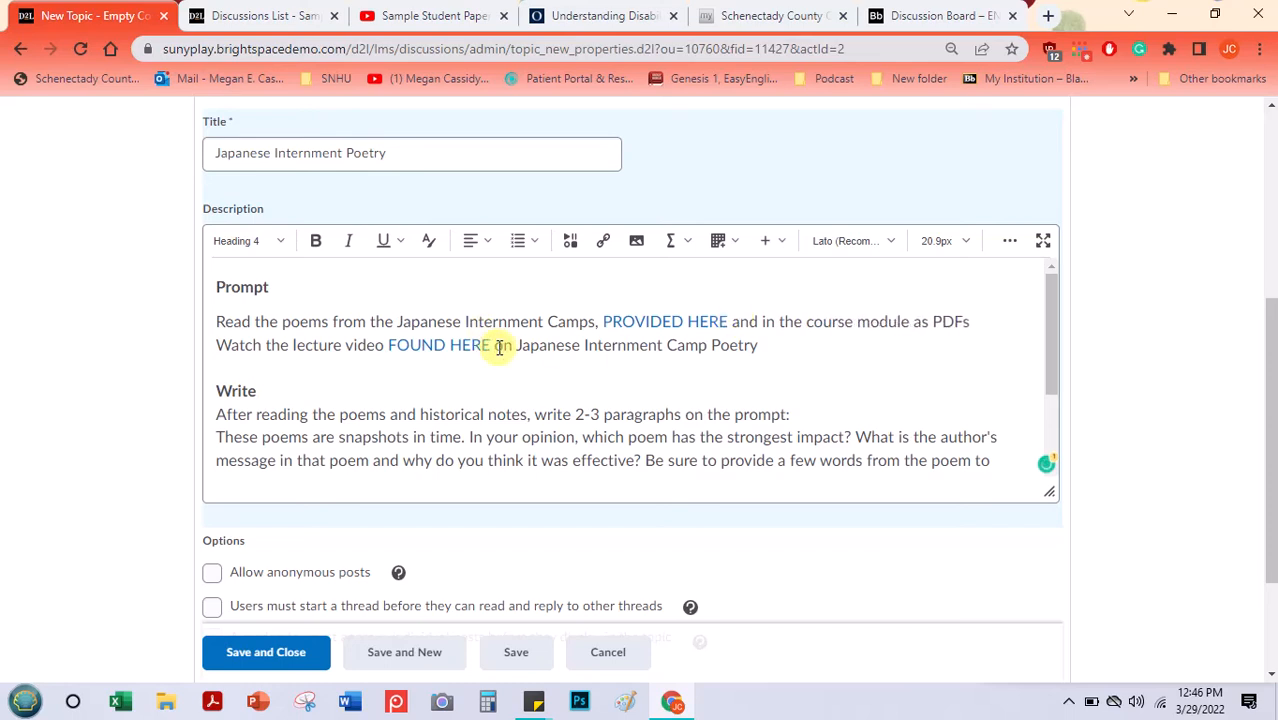
{"action": "type", "text": "and in the cour"}
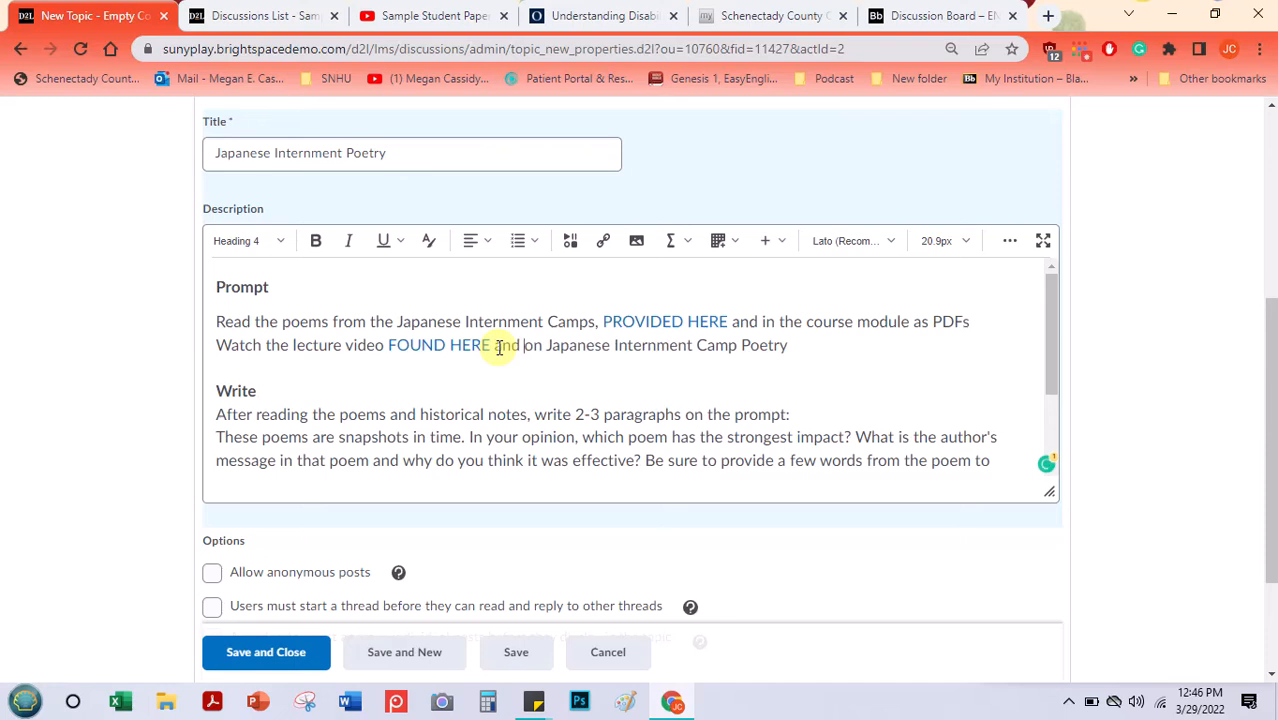
{"action": "type", "text": "se module"}
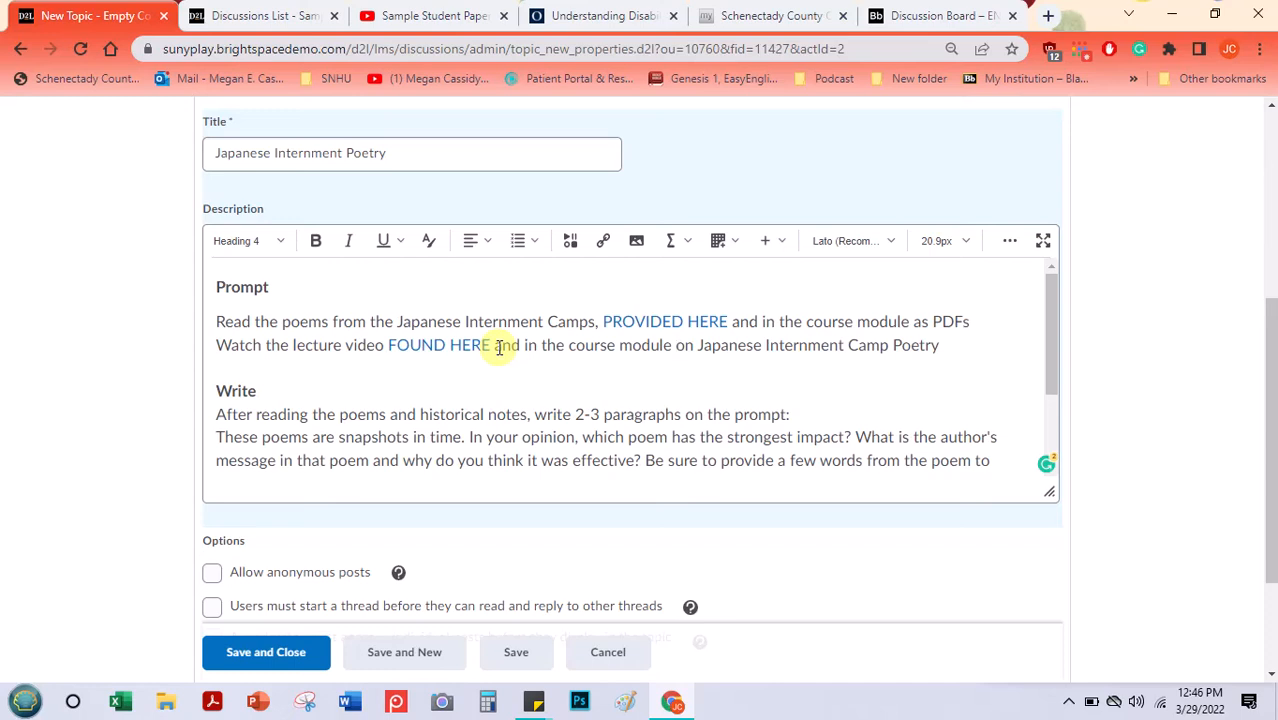
- Require users to start a thread before they can read and reply to other threads, leaving post ratings at No Ratings
{"action": "left_click", "coordinate": [1050, 300]}
{"action": "left_click_drag", "start_coordinate": [1272, 350], "coordinate": [1235, 463]}
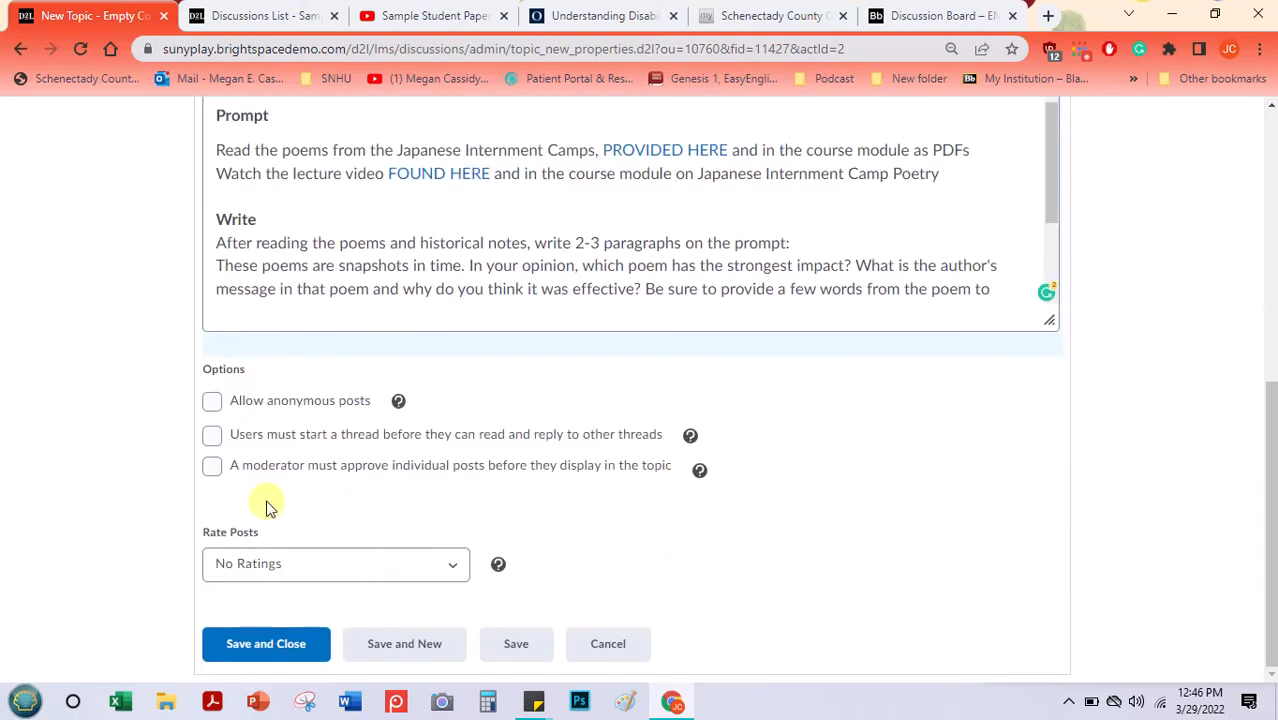
{"action": "left_click", "coordinate": [213, 437]}
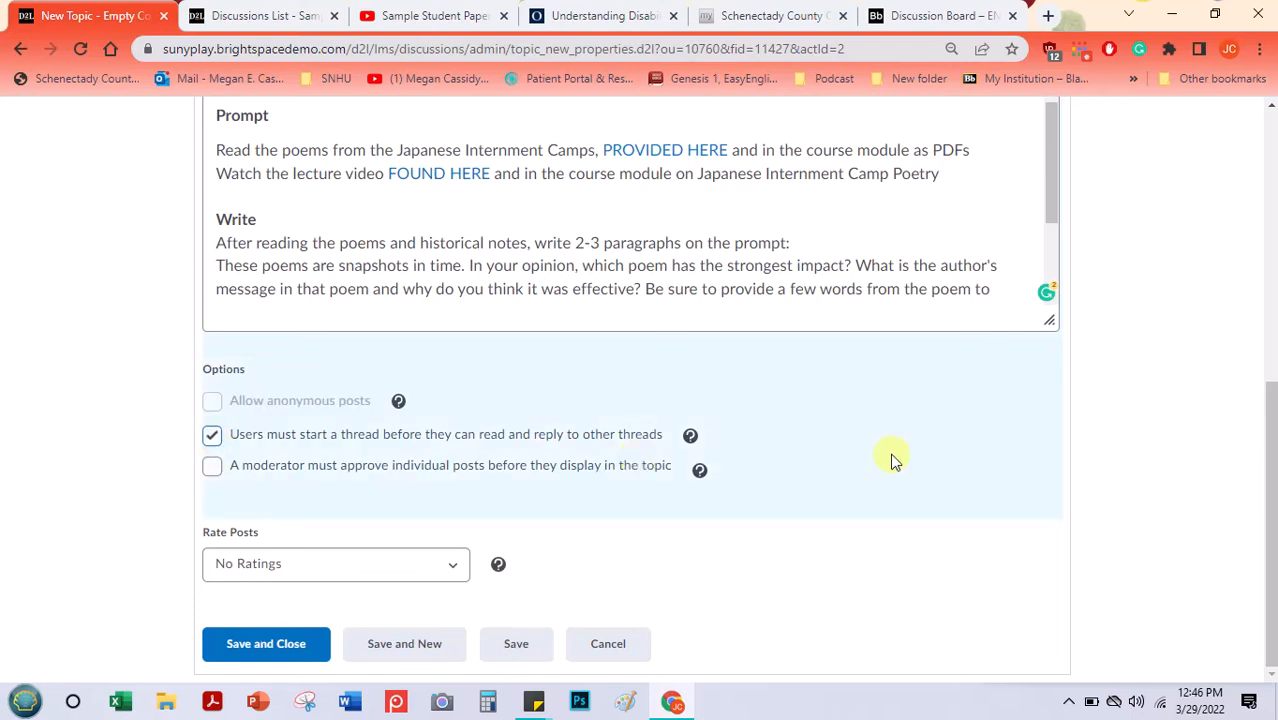
{"action": "left_click", "coordinate": [455, 570]}
{"action": "left_click", "coordinate": [455, 570]}
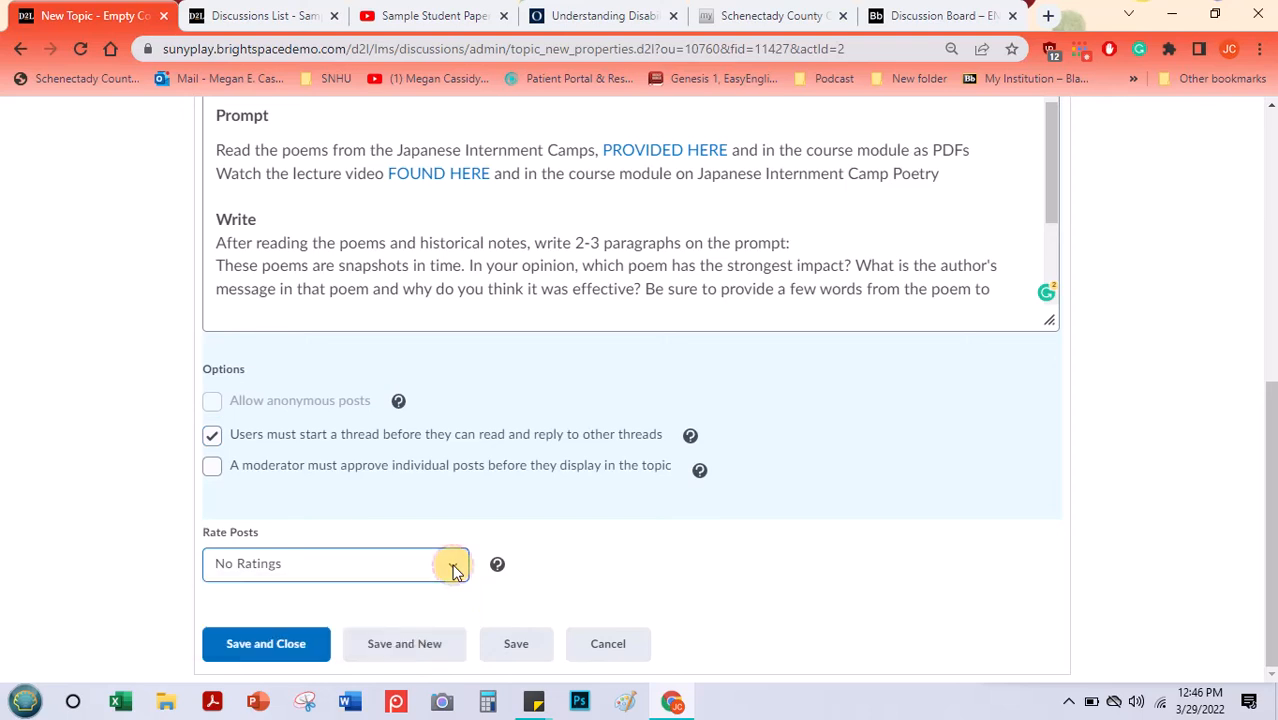
- Review the topic's restriction settings for availability dates, release conditions, and groups and sections
{"action": "left_click_drag", "start_coordinate": [1266, 419], "coordinate": [1268, 208]}
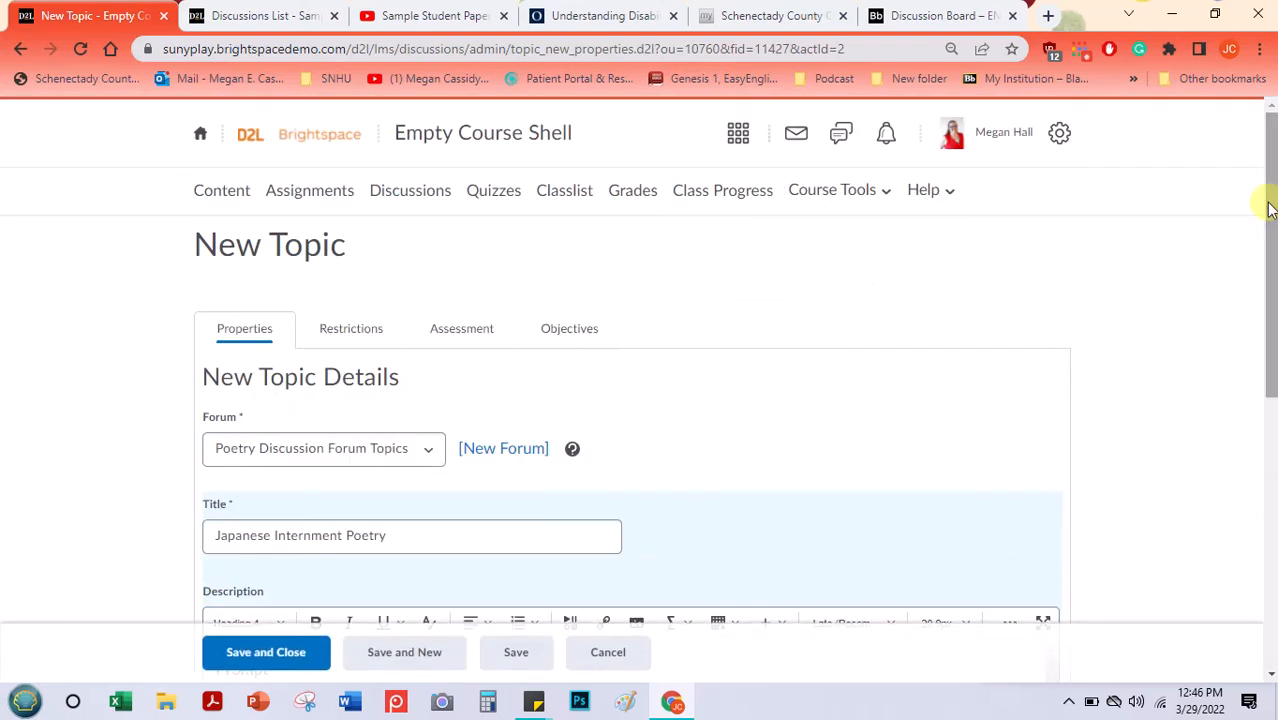
{"action": "left_click", "coordinate": [329, 335]}
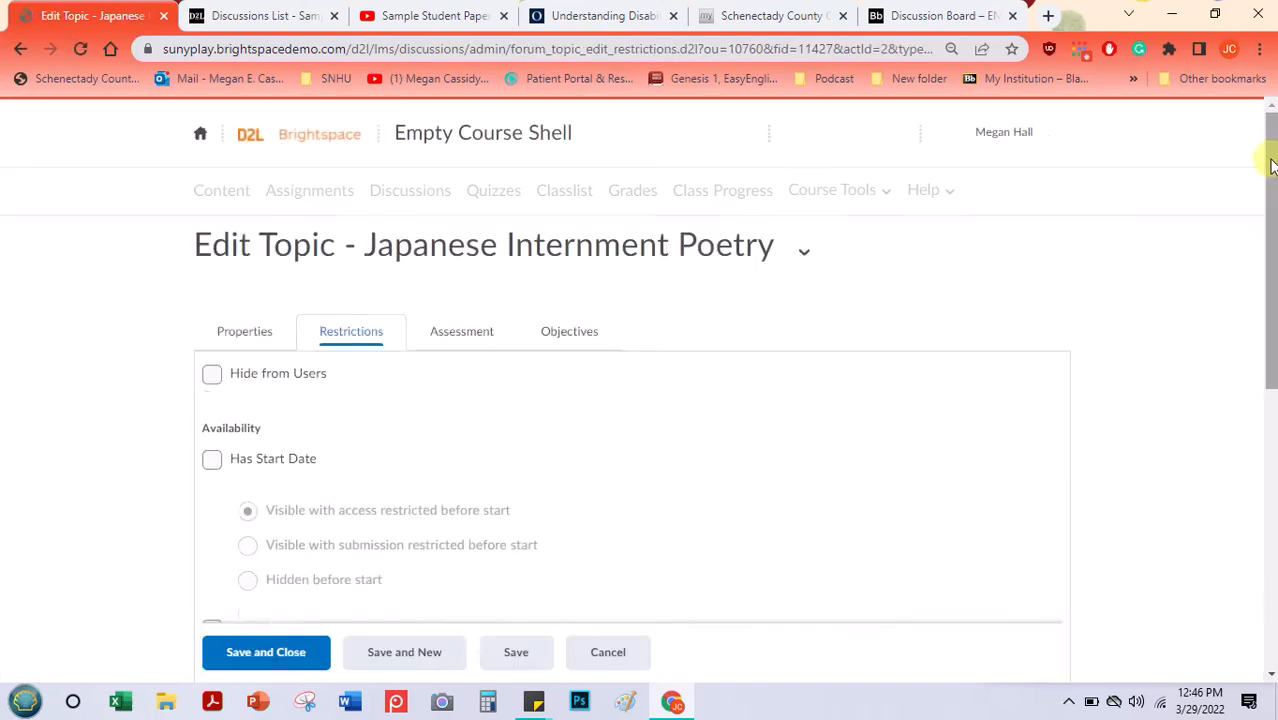
{"action": "left_click_drag", "start_coordinate": [1271, 150], "coordinate": [1264, 257]}
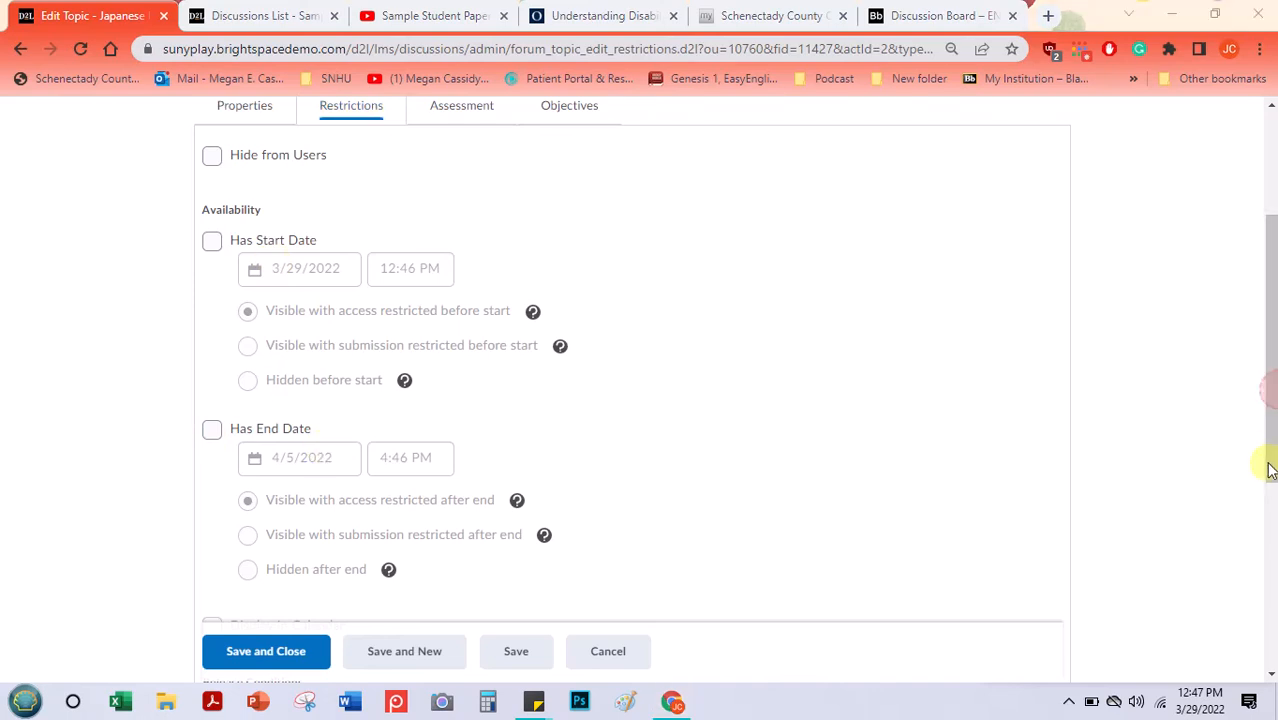
{"action": "left_click_drag", "start_coordinate": [1269, 437], "coordinate": [1244, 571]}
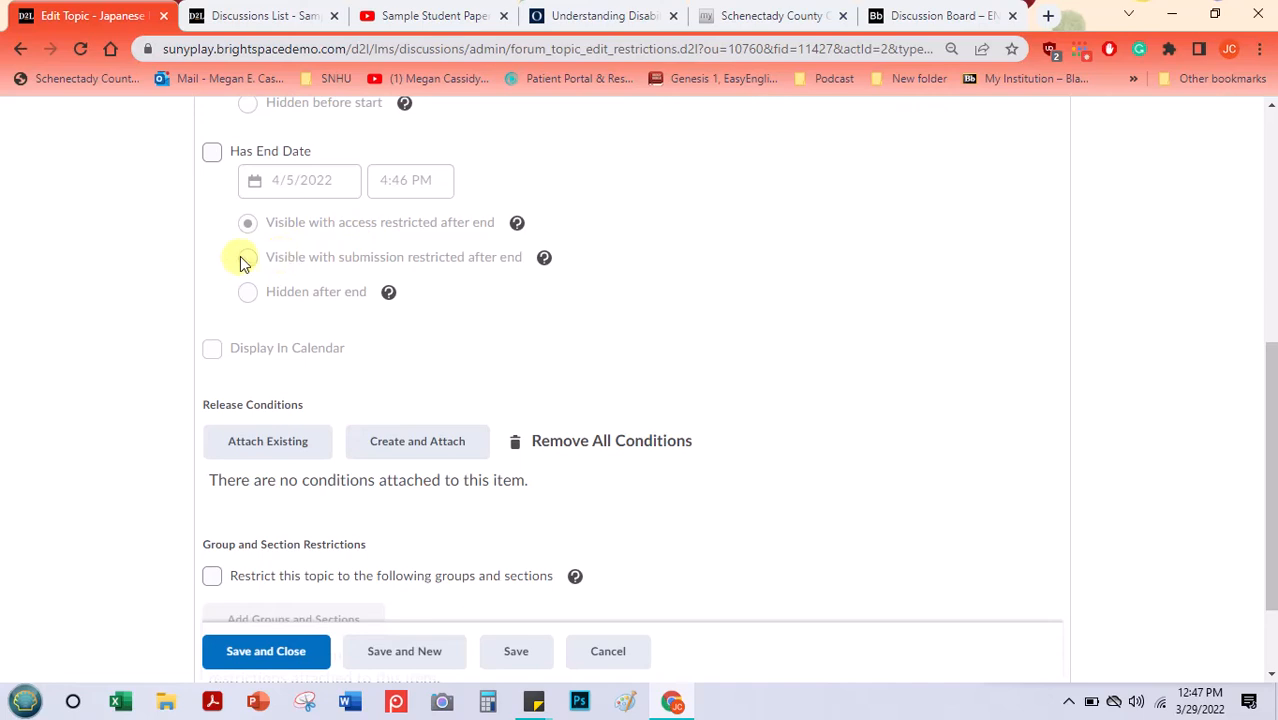
{"action": "left_click_drag", "start_coordinate": [1272, 414], "coordinate": [1262, 520]}
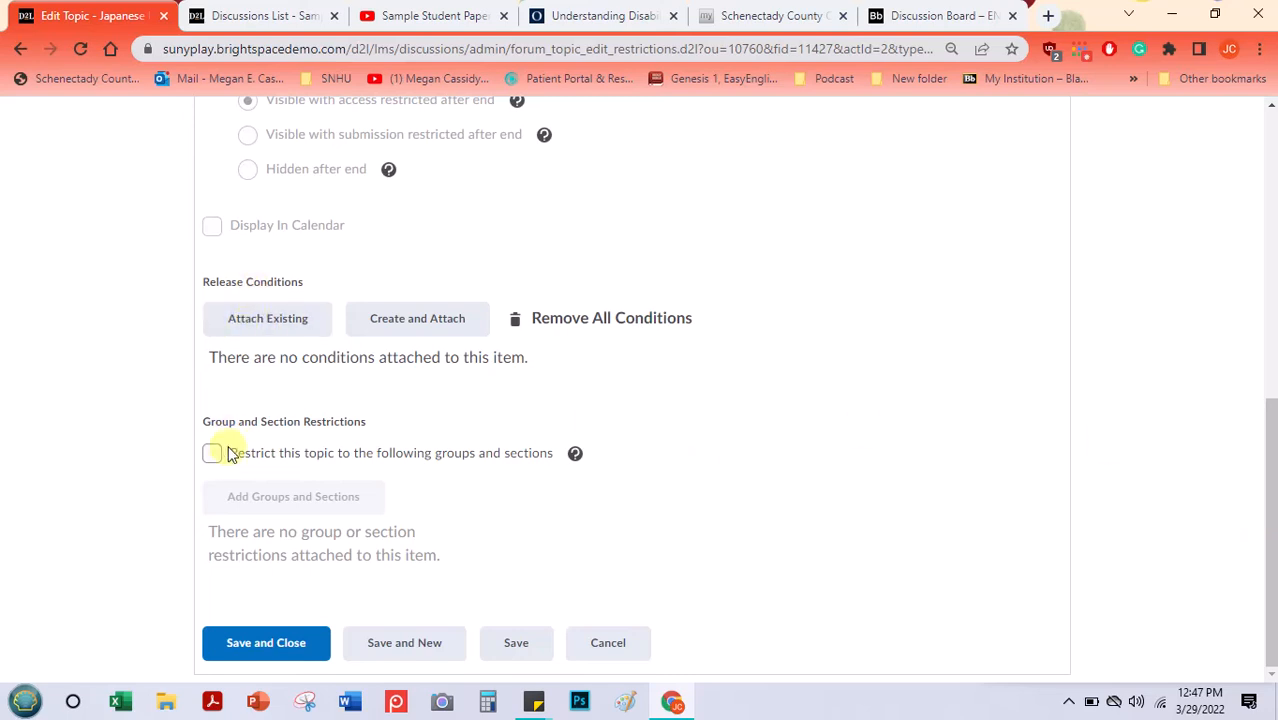
{"action": "left_click_drag", "start_coordinate": [1270, 520], "coordinate": [1272, 178]}
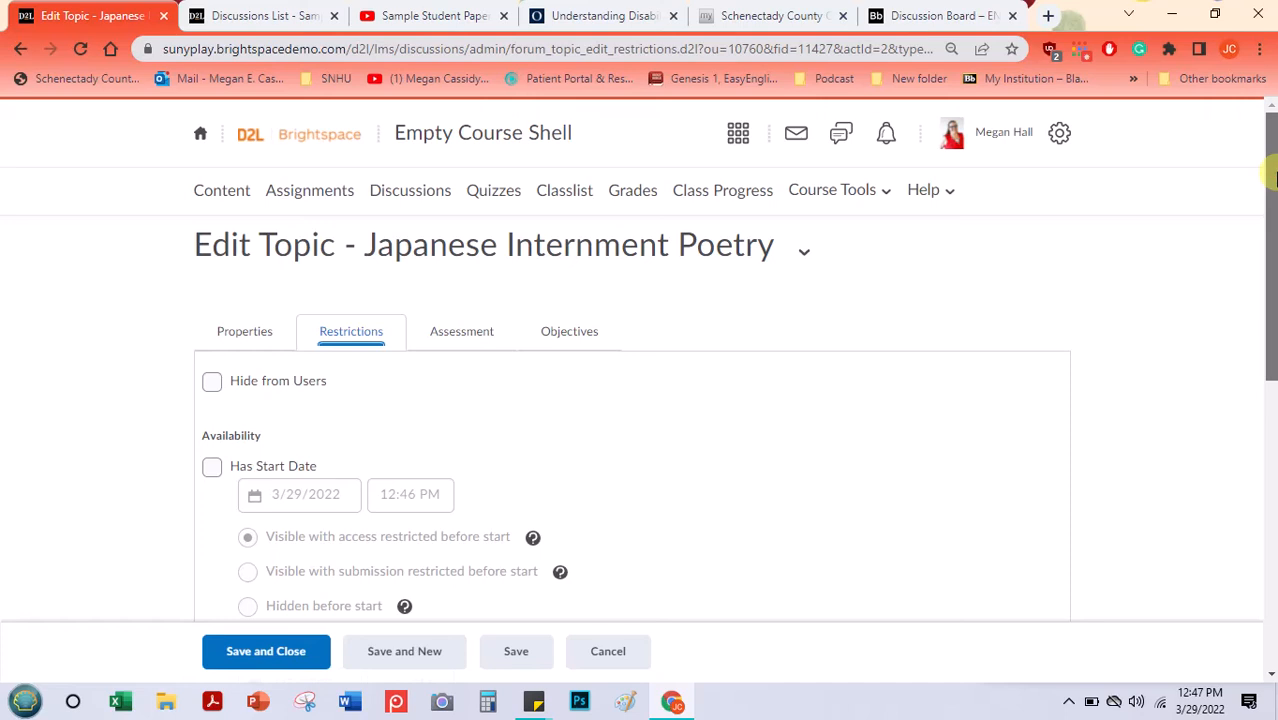
- Set the topic's assessment score to be out of 10
{"action": "left_click", "coordinate": [446, 340]}
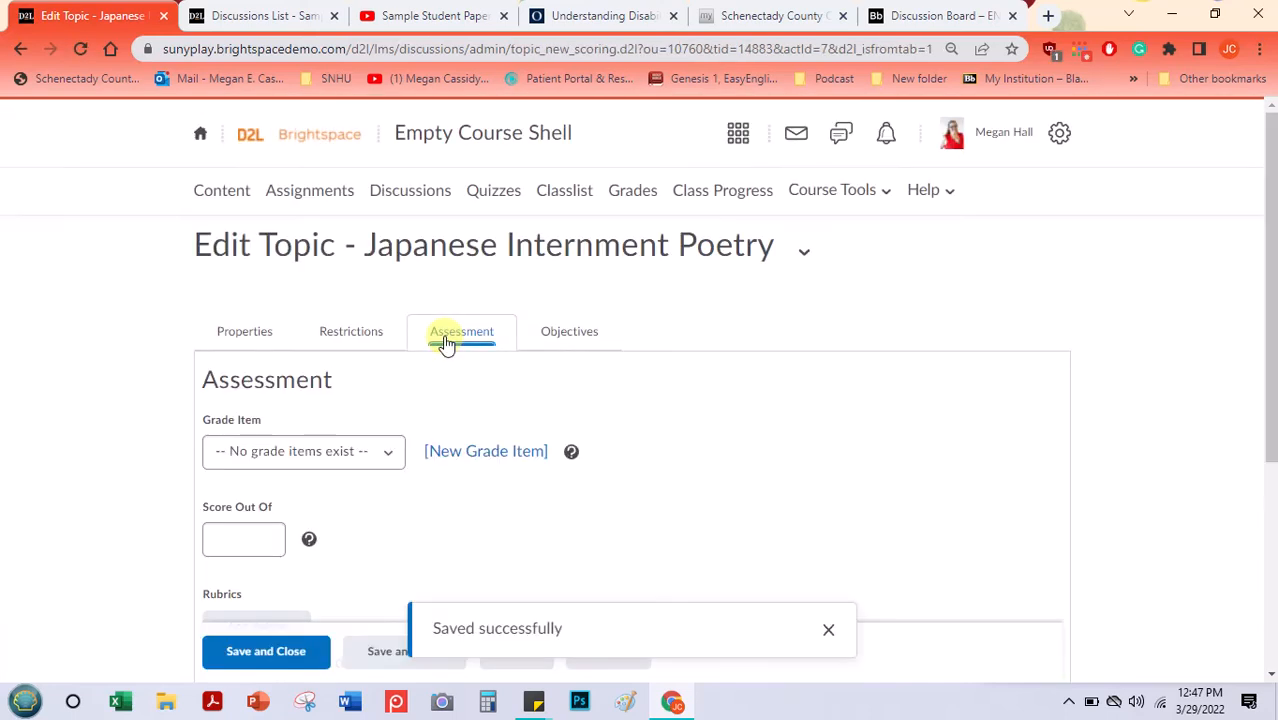
{"action": "left_click", "coordinate": [380, 455]}
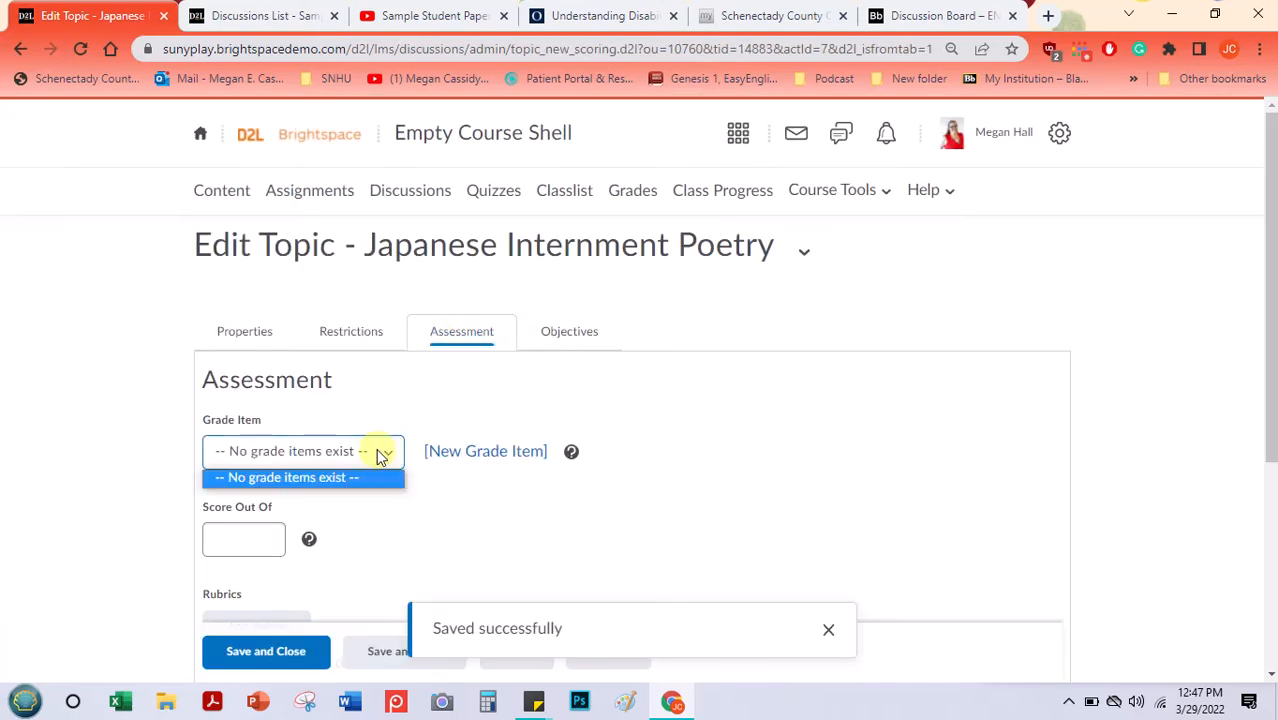
{"action": "left_click", "coordinate": [1271, 240]}
{"action": "left_click_drag", "start_coordinate": [1271, 240], "coordinate": [1250, 348]}
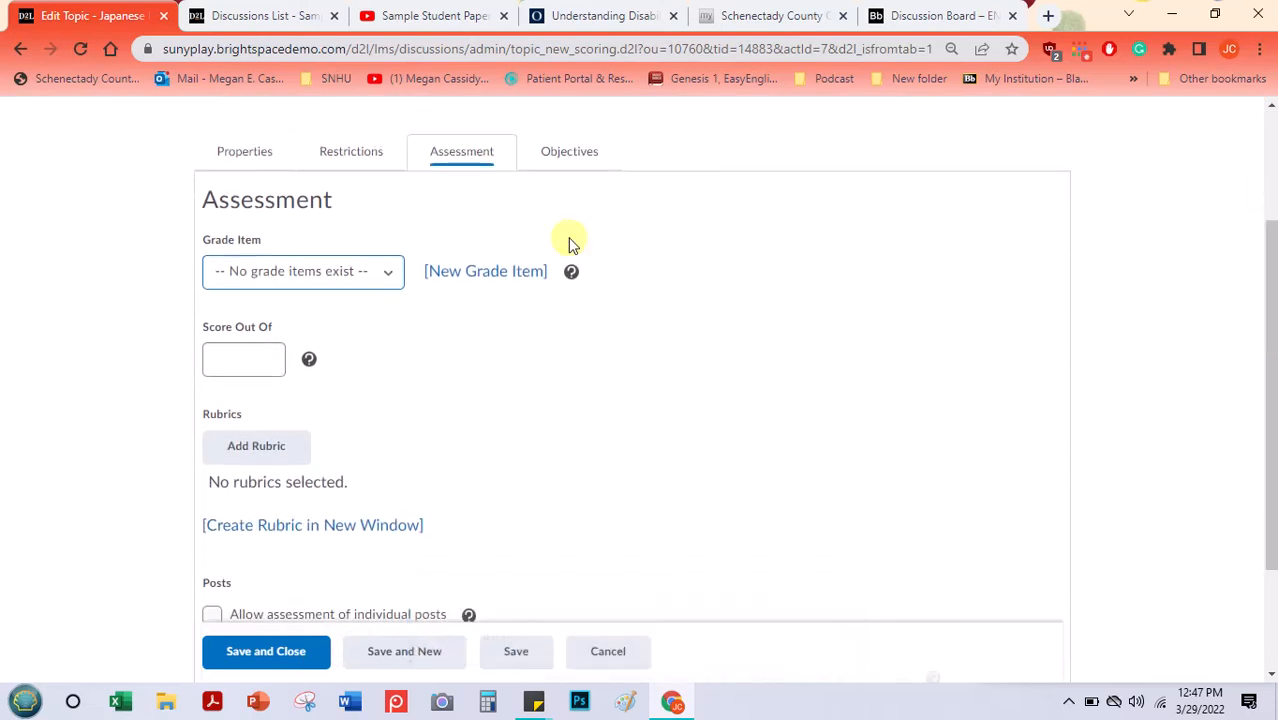
{"action": "left_click", "coordinate": [241, 356]}
{"action": "type", "text": "10"}
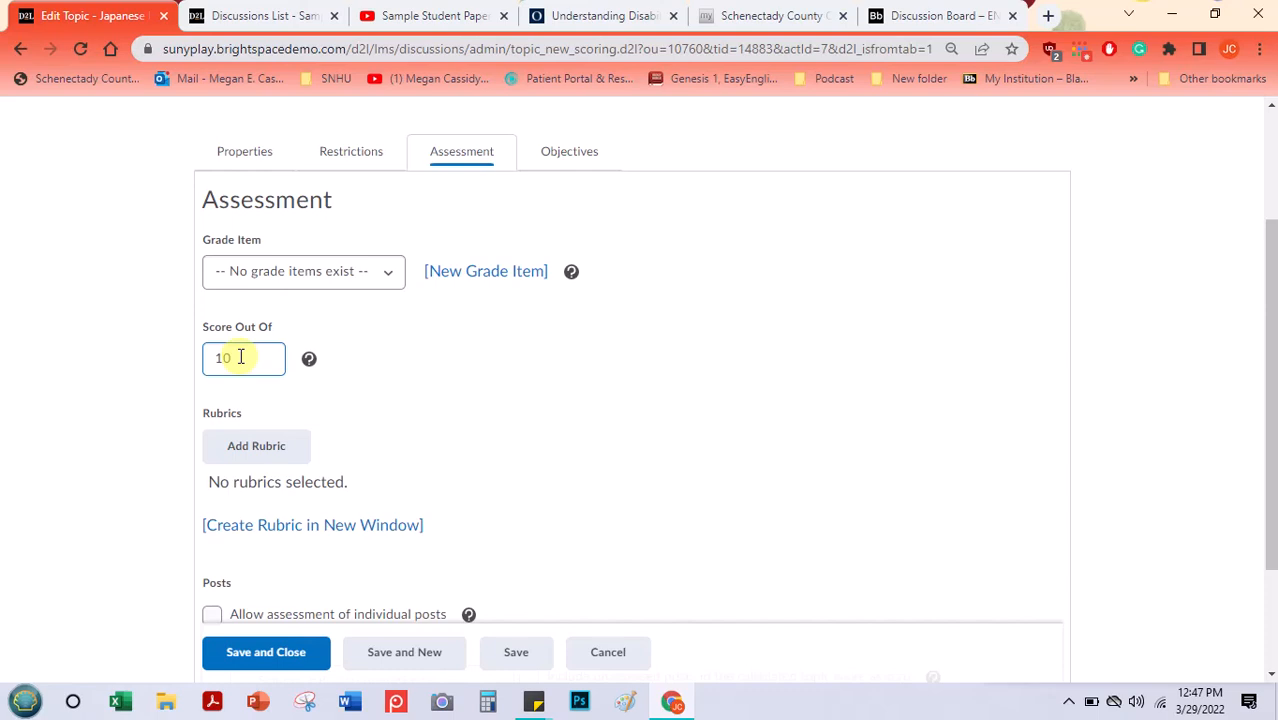
- Attach the existing Discussion Forum Rubric to the topic's assessment
{"action": "left_click", "coordinate": [254, 447]}
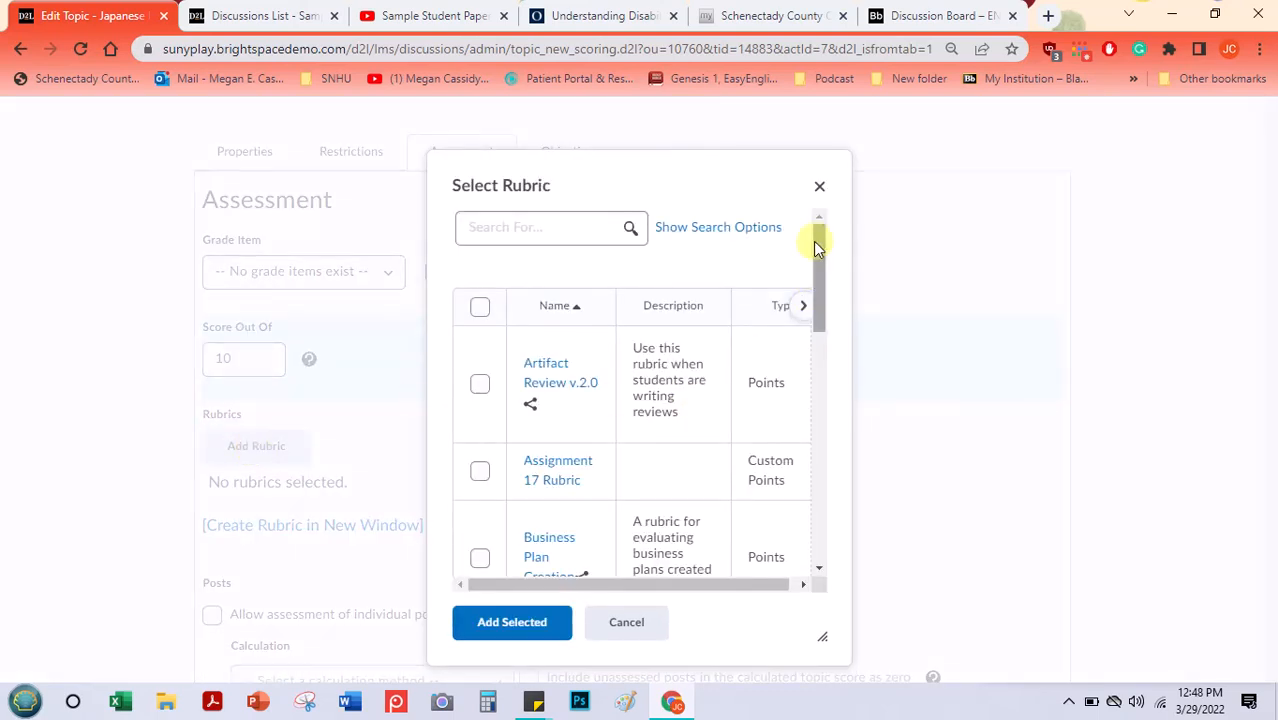
{"action": "left_click_drag", "start_coordinate": [816, 243], "coordinate": [813, 336]}
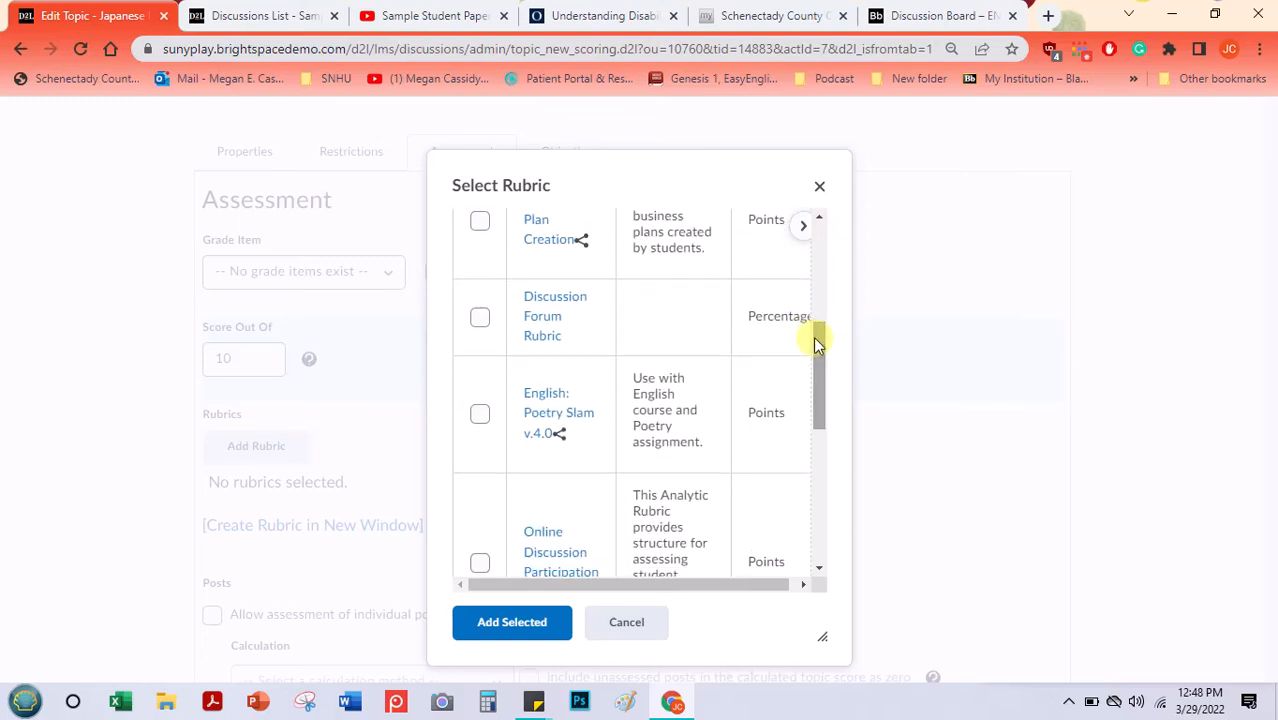
{"action": "left_click", "coordinate": [477, 320]}
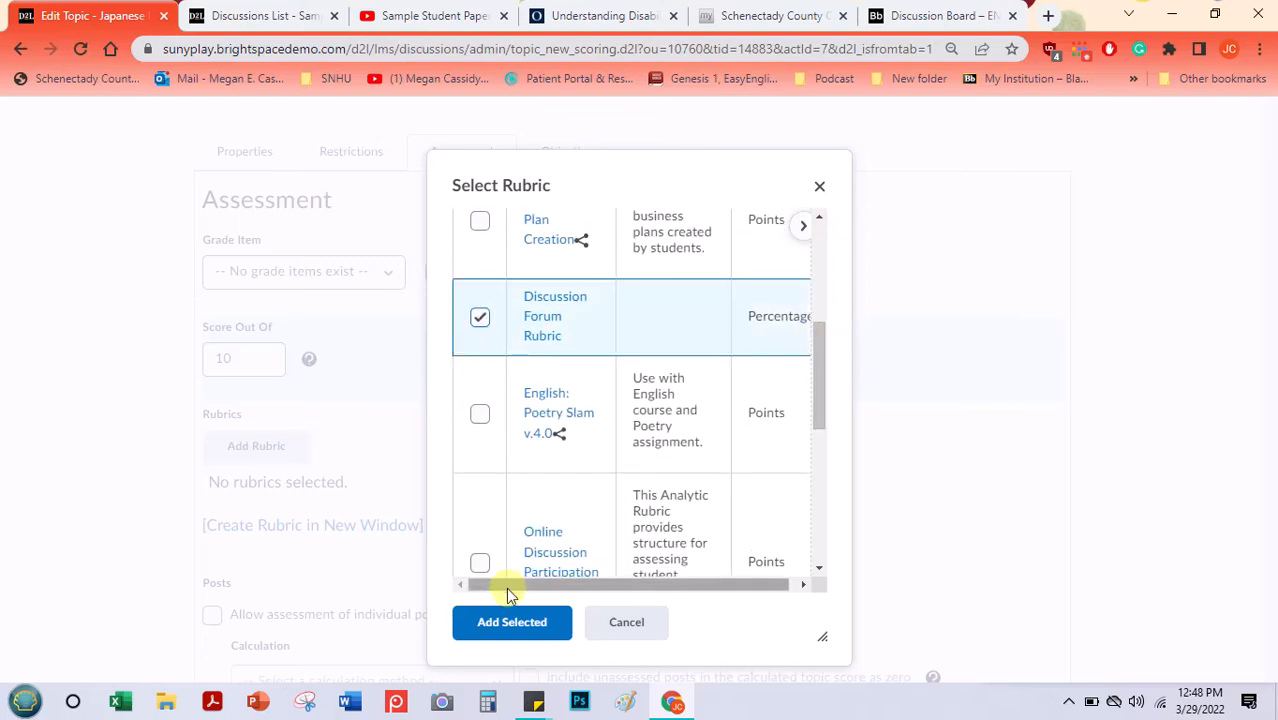
{"action": "left_click", "coordinate": [500, 622]}
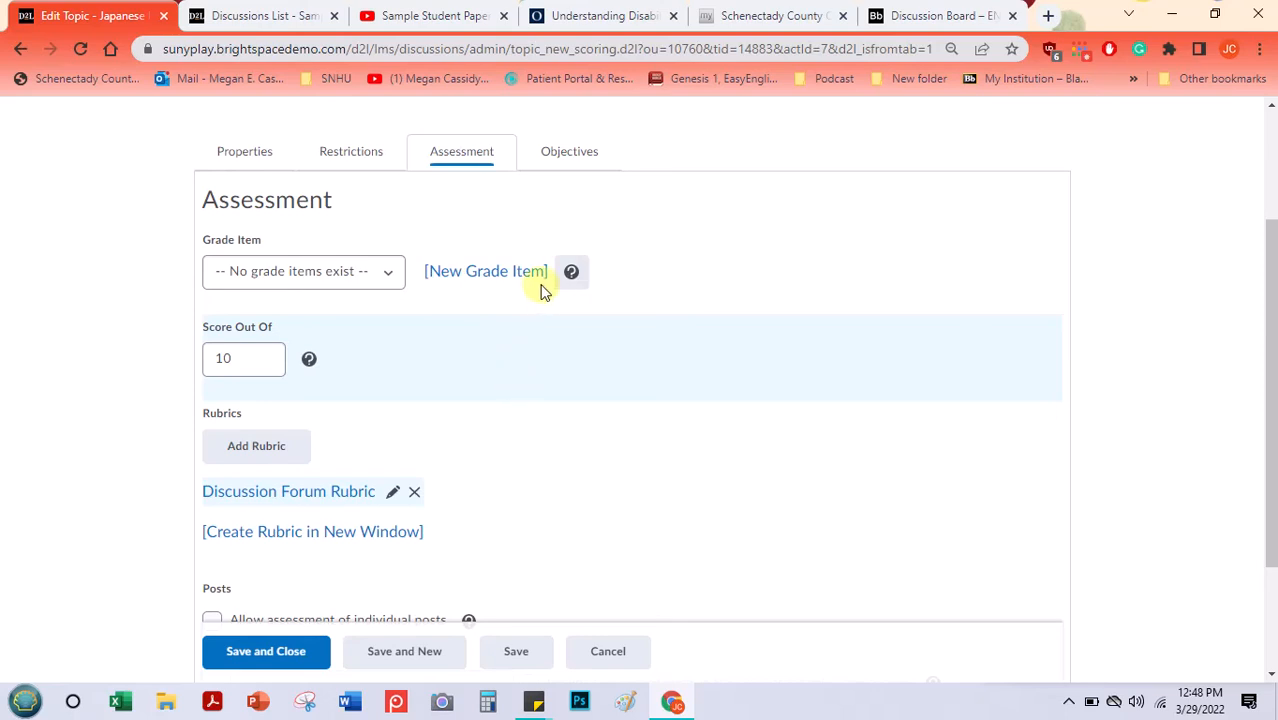
- Start a new grade item for the topic and name it "Japanese Internment Poetry"
{"action": "left_click", "coordinate": [388, 279]}
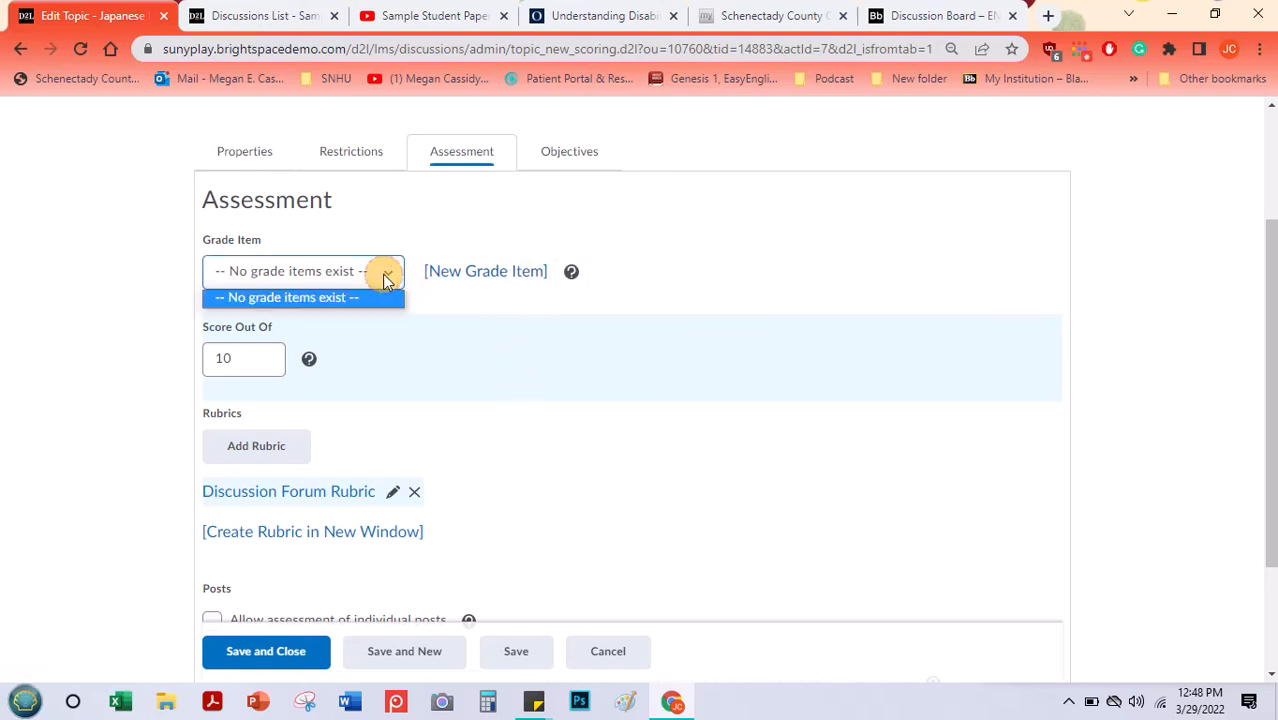
{"action": "left_click", "coordinate": [452, 276]}
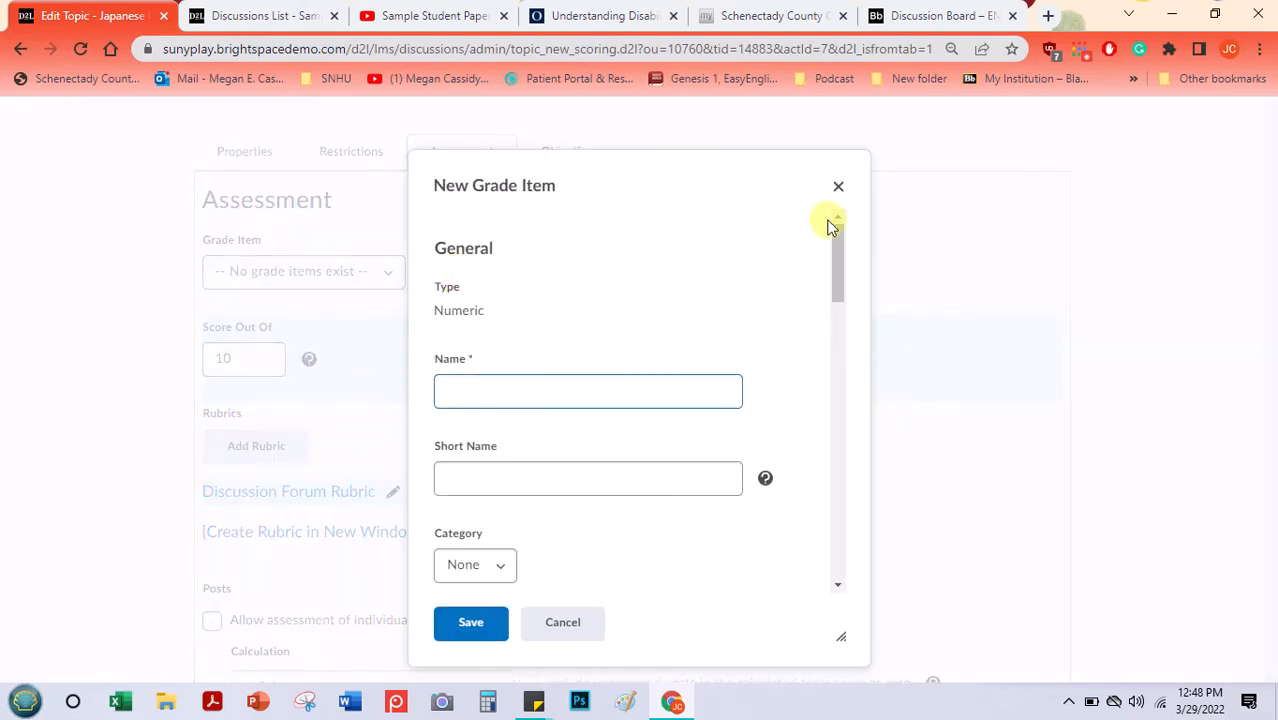
{"action": "left_click", "coordinate": [840, 237]}
{"action": "mouse_move", "coordinate": [840, 237]}
{"action": "left_mouse_down"}
{"action": "mouse_move", "coordinate": [833, 266]}
{"action": "mouse_move", "coordinate": [830, 247]}
{"action": "left_mouse_up"}
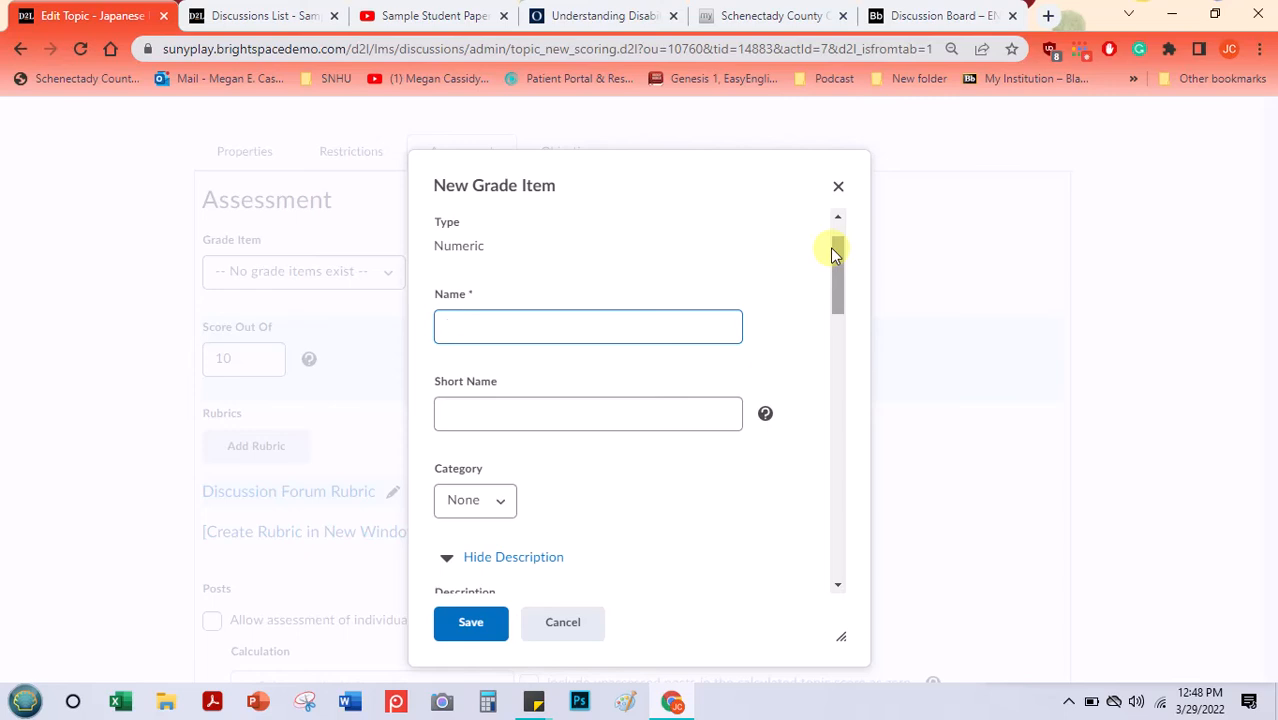
{"action": "type", "text": "Discussion To"}
{"action": "key", "text": "BackSpace"}
{"action": "key", "text": "BackSpace"}
{"action": "key", "text": "BackSpace"}
{"action": "key", "text": "BackSpace"}
{"action": "key", "text": "BackSpace"}
{"action": "key", "text": "BackSpace"}
{"action": "key", "text": "BackSpace"}
{"action": "key", "text": "BackSpace"}
{"action": "key", "text": "BackSpace"}
{"action": "key", "text": "BackSpace"}
{"action": "type", "text": "Japanese Internment Poetry"}
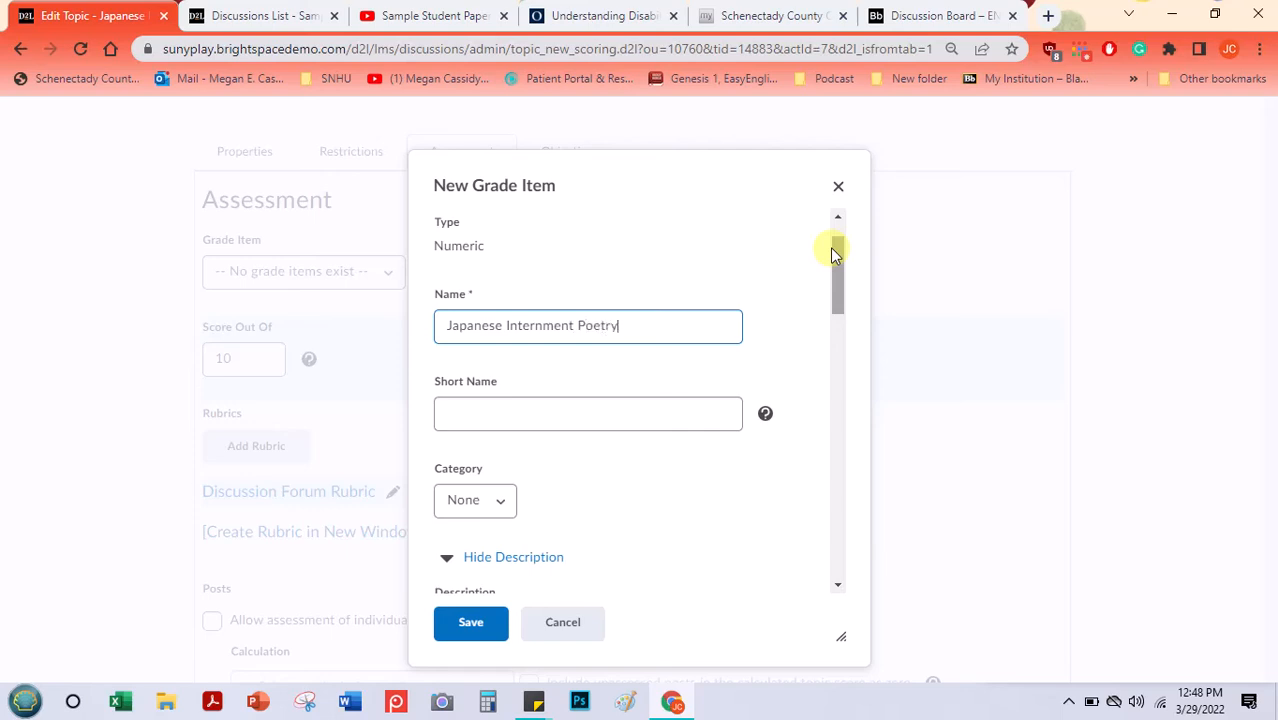
- Copy the grade item's name into its short name and shorten it to "Japanese Poetry"
{"action": "triple_click", "coordinate": [602, 325]}
{"action": "key", "text": "ctrl+c"}
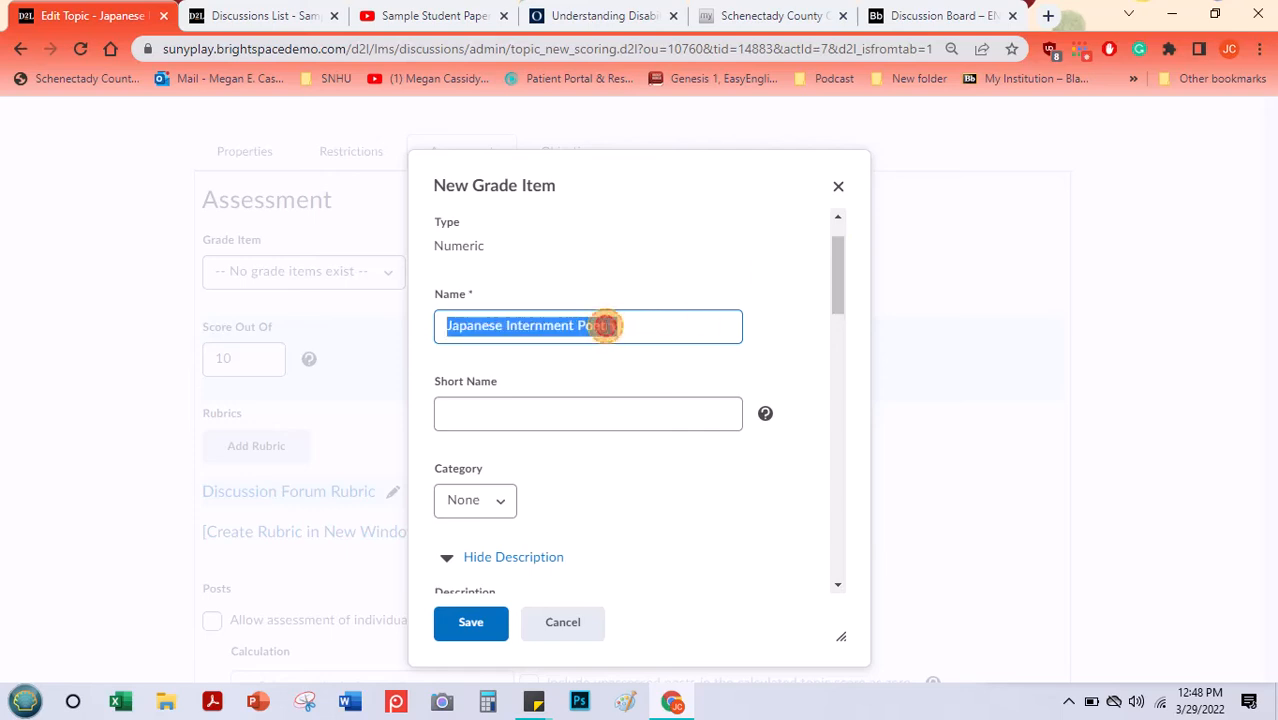
{"action": "left_click", "coordinate": [562, 405]}
{"action": "key", "text": "ctrl+v"}
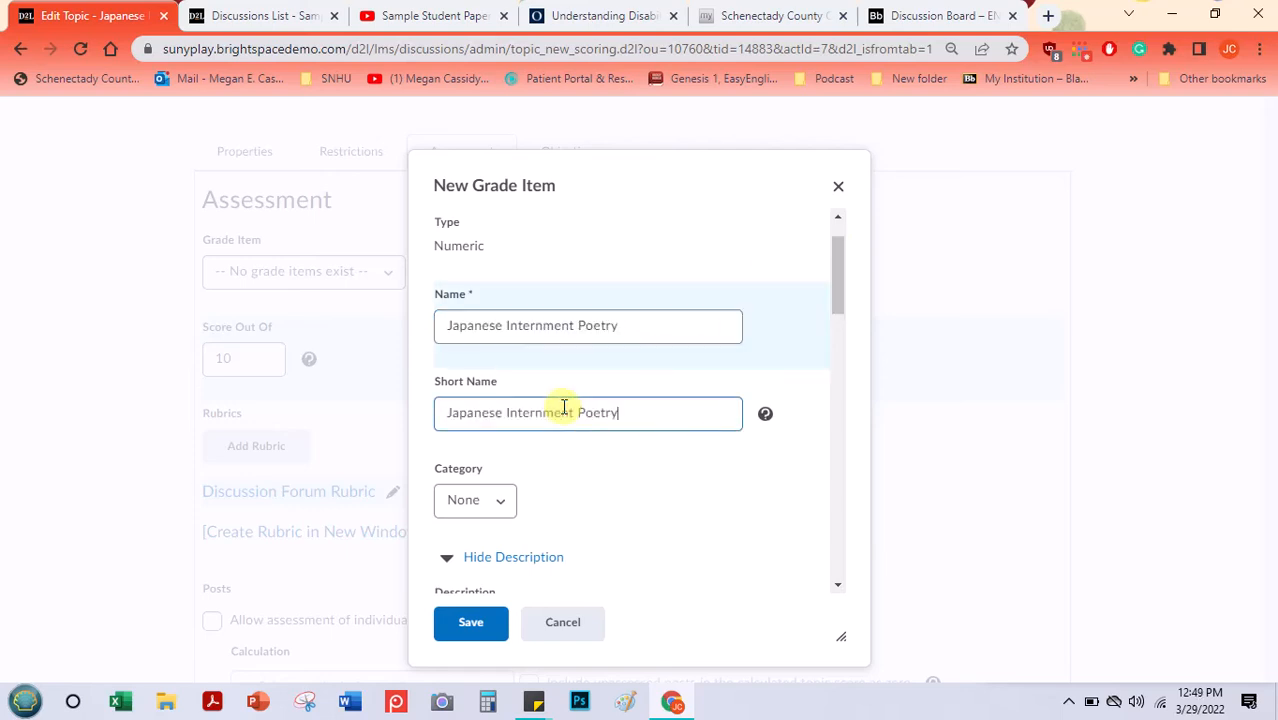
{"action": "double_click", "coordinate": [538, 410]}
{"action": "key", "text": "BackSpace"}
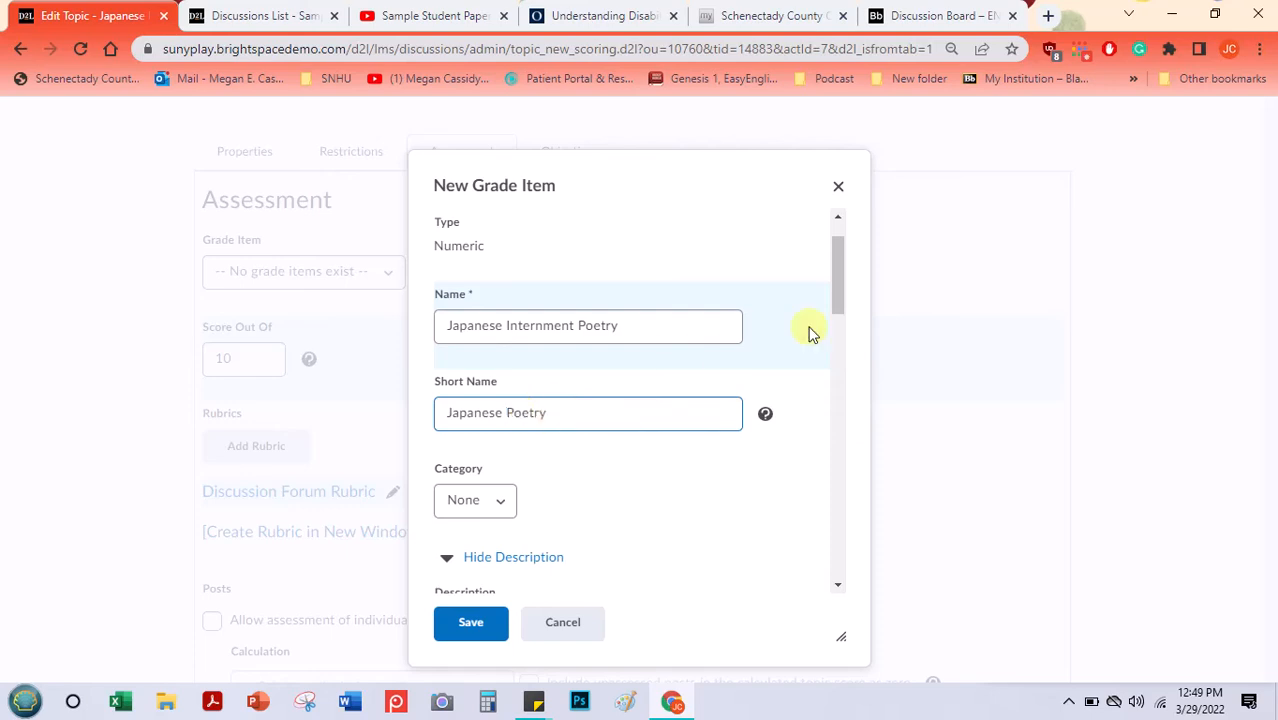
{"action": "left_click_drag", "start_coordinate": [836, 258], "coordinate": [824, 294]}
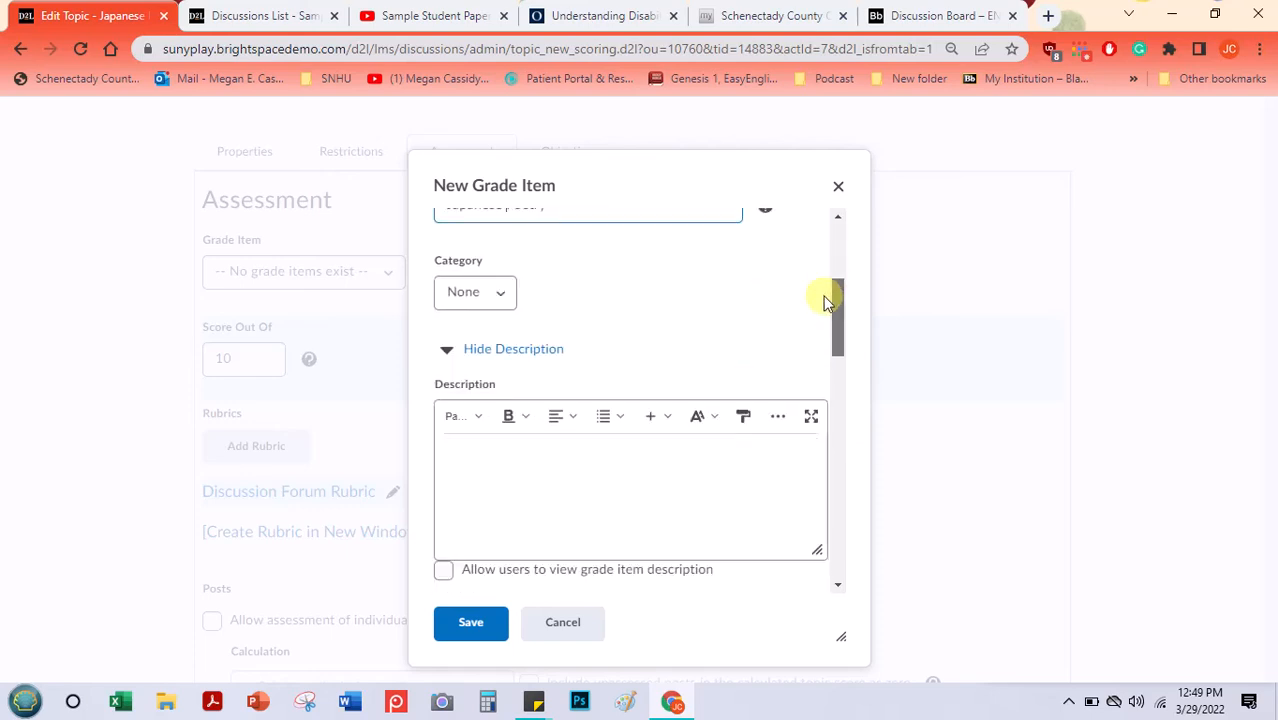
- Describe the grade item as "Discussion forum on Japanese Internment Poetry" and allow users to view the description
{"action": "left_click", "coordinate": [494, 295]}
{"action": "left_click", "coordinate": [492, 296]}
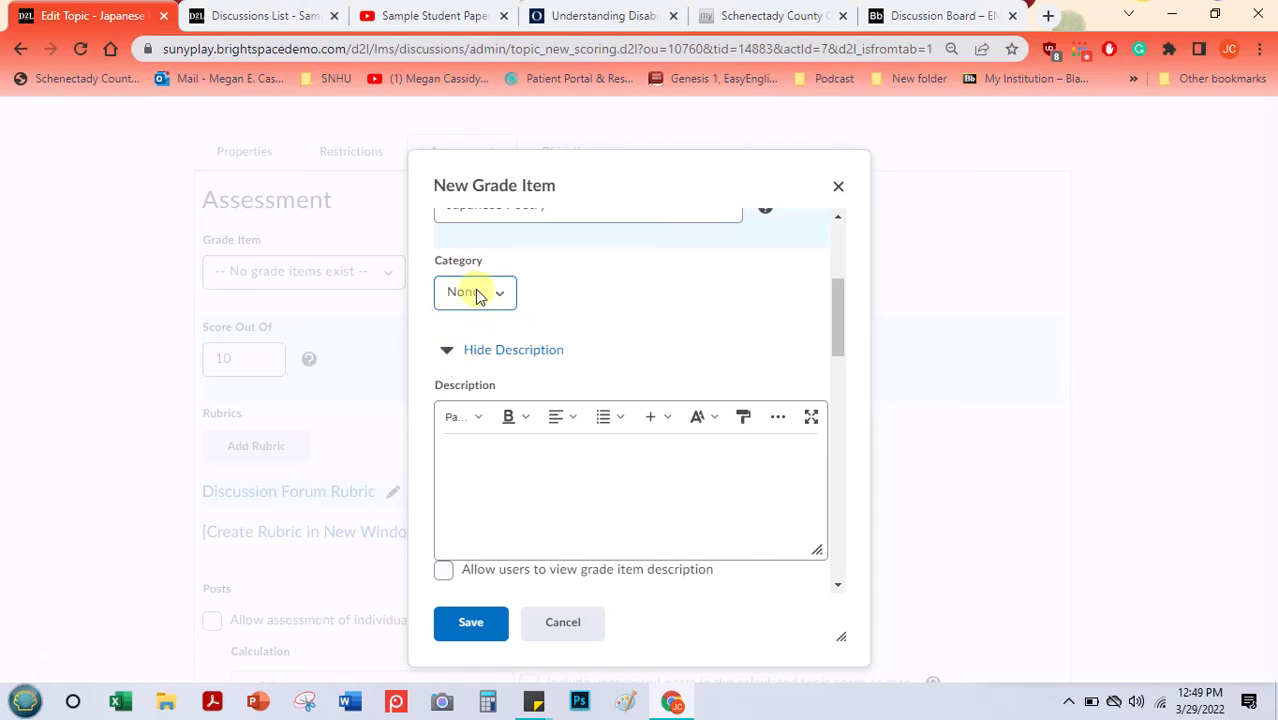
{"action": "left_click", "coordinate": [470, 457]}
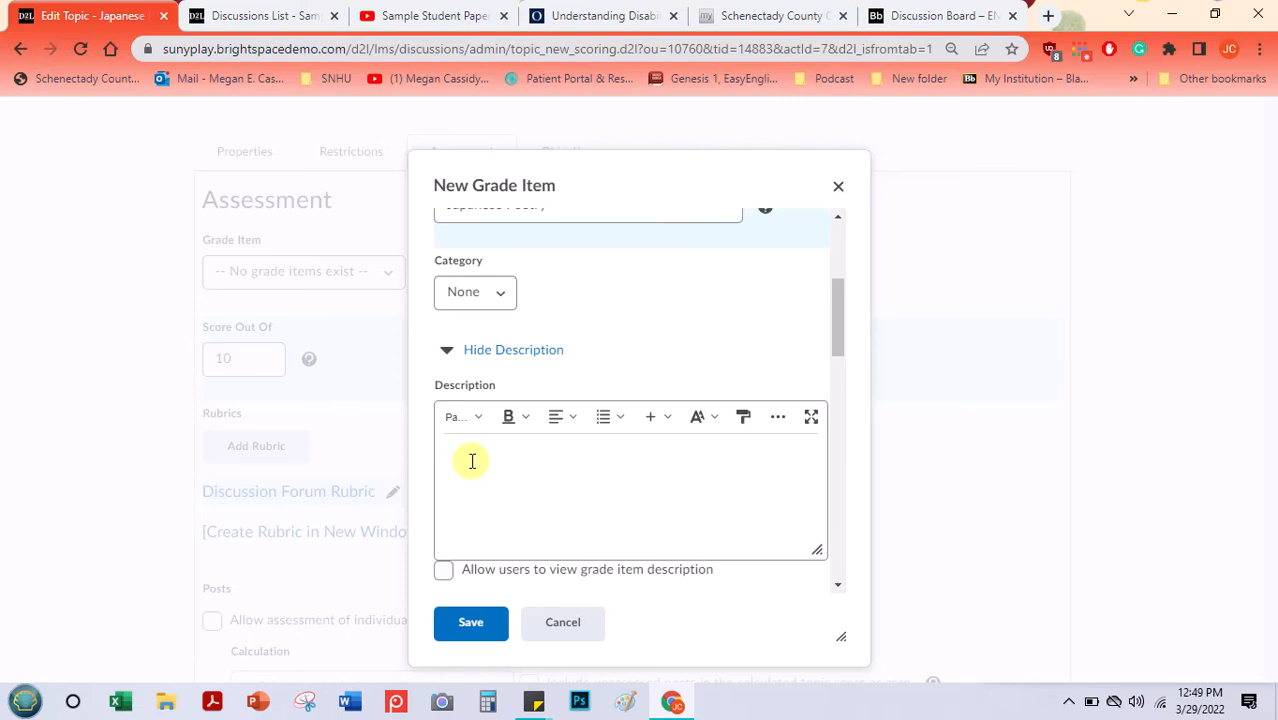
{"action": "left_click", "coordinate": [444, 570]}
{"action": "left_click", "coordinate": [472, 455]}
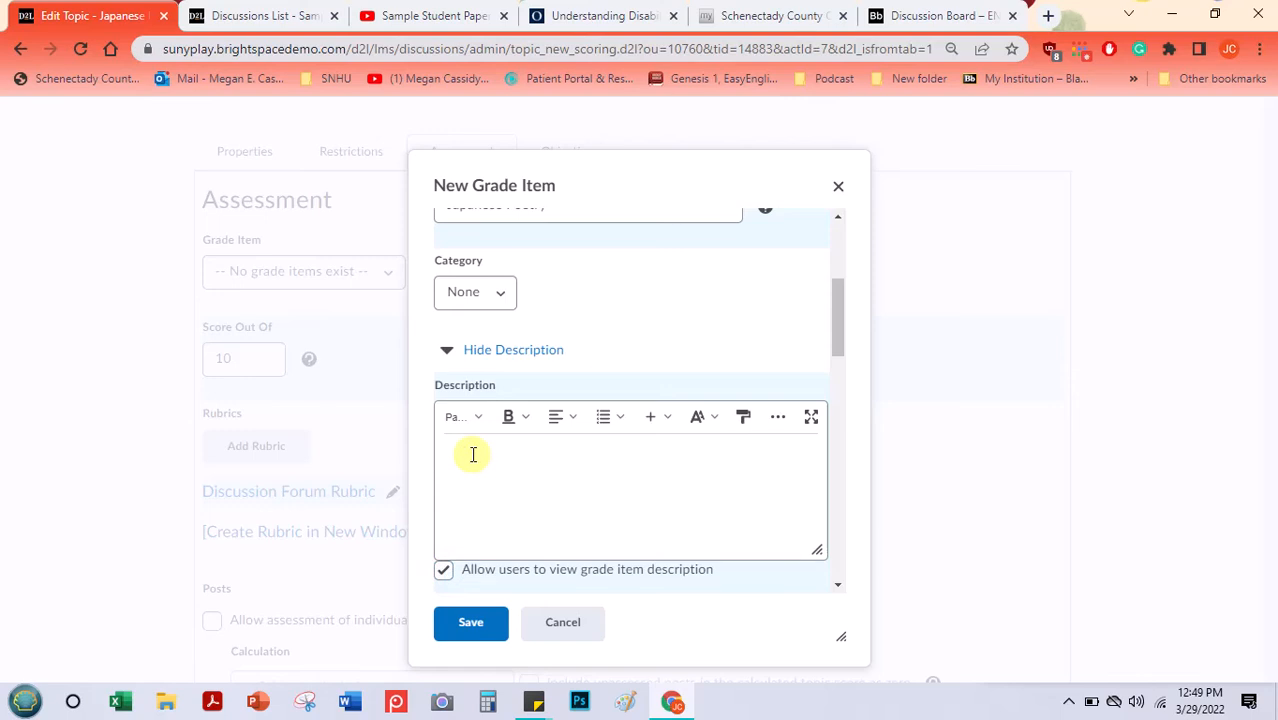
{"action": "type", "text": "Discussion forum on"}
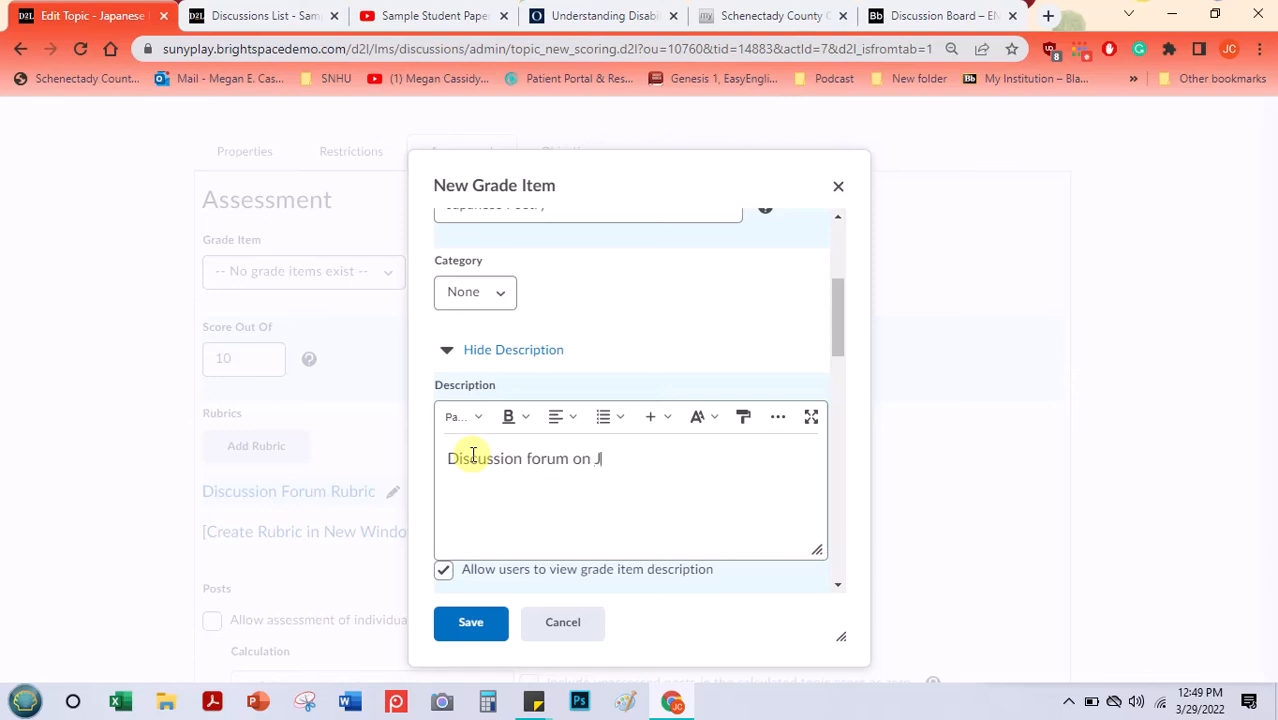
{"action": "key", "text": "ctrl+v"}
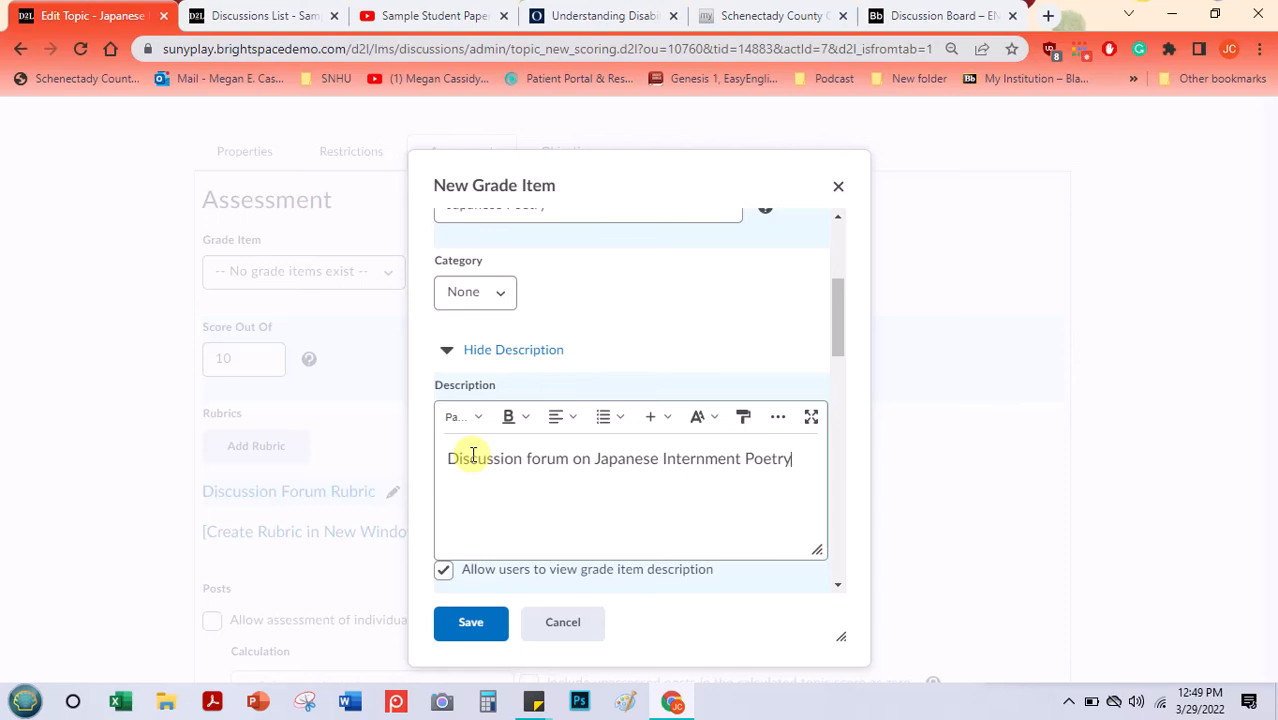
- Save the new grade item with the default percentage grade scheme and check it in the topic's grade item choices
{"action": "left_click_drag", "start_coordinate": [834, 289], "coordinate": [828, 409]}
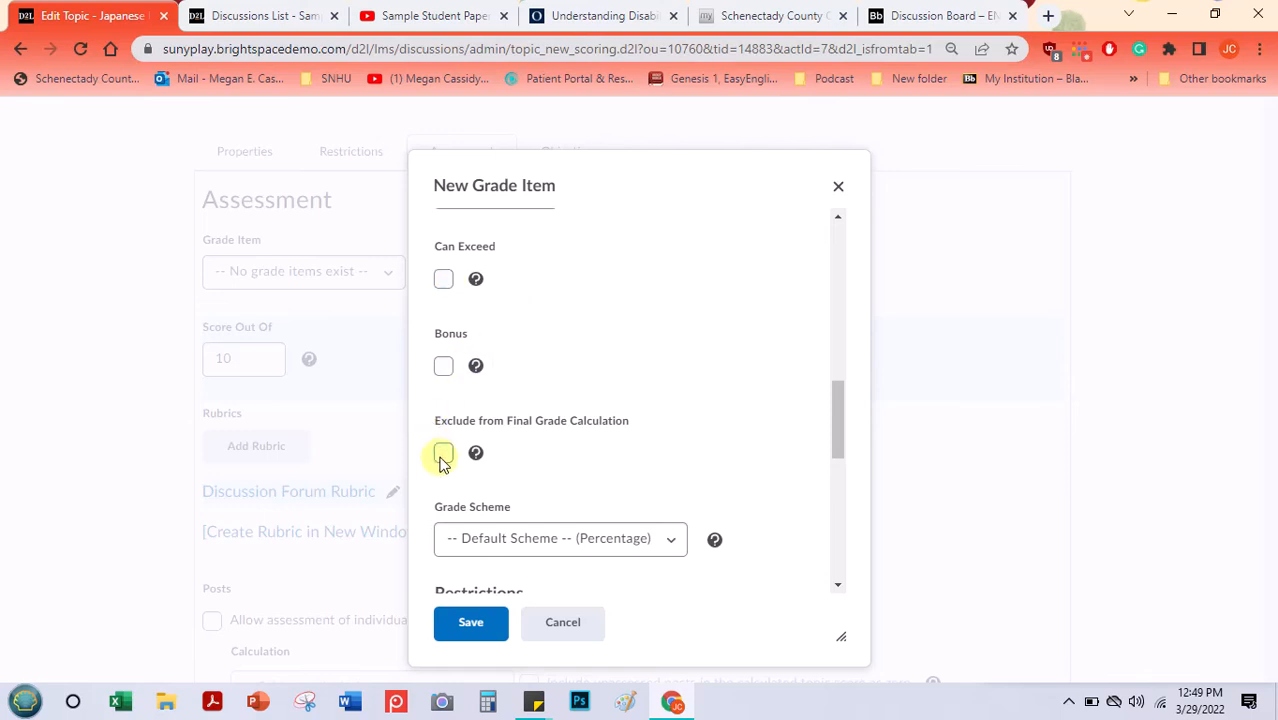
{"action": "left_click_drag", "start_coordinate": [843, 410], "coordinate": [835, 450]}
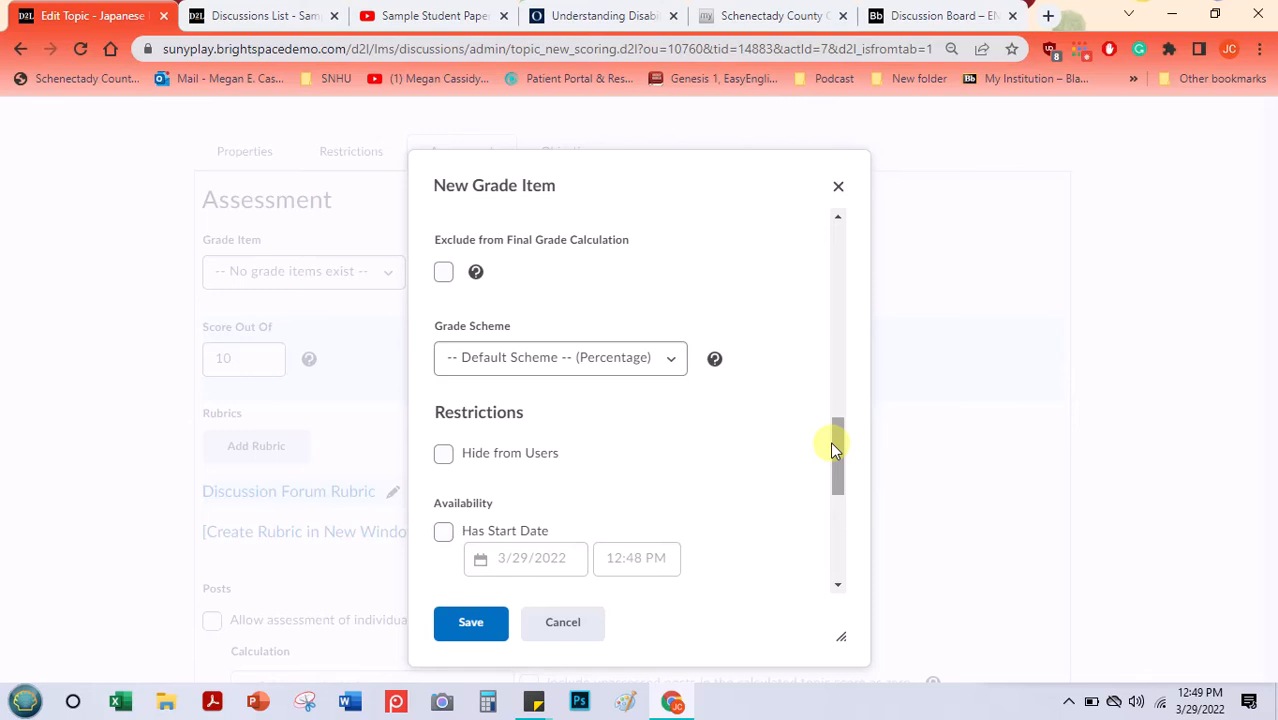
{"action": "left_click", "coordinate": [668, 365]}
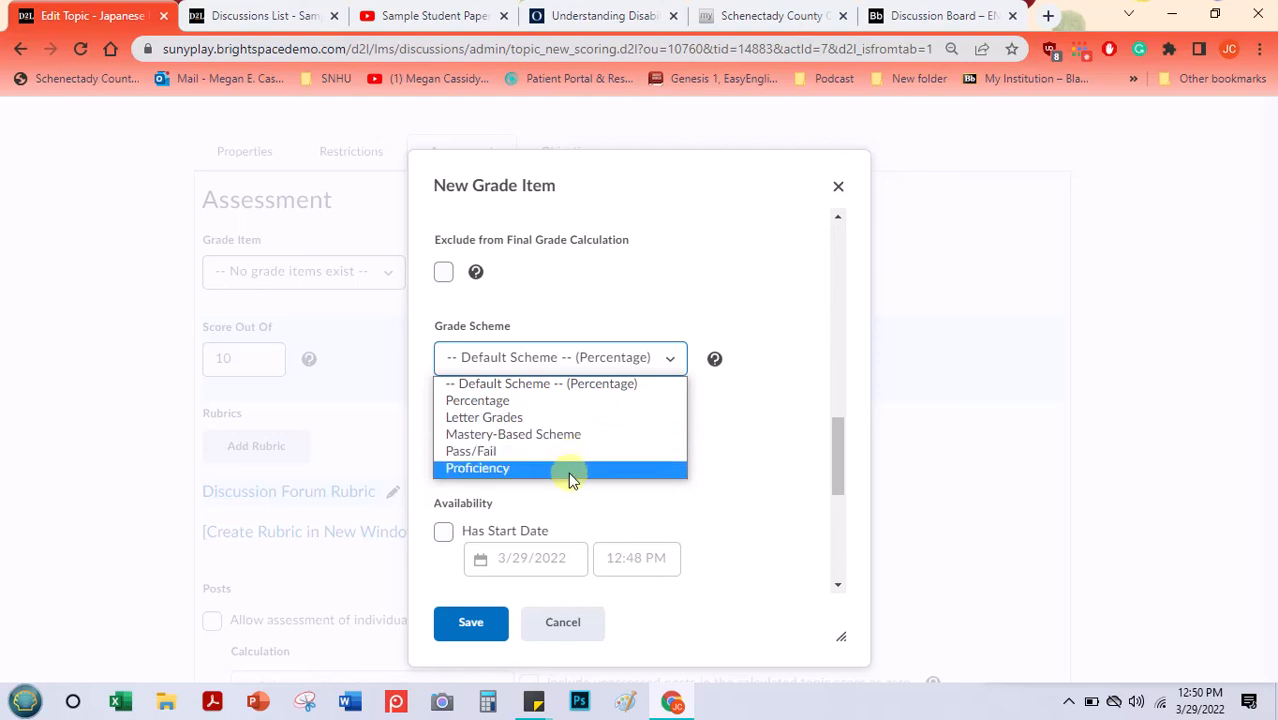
{"action": "left_click", "coordinate": [699, 390]}
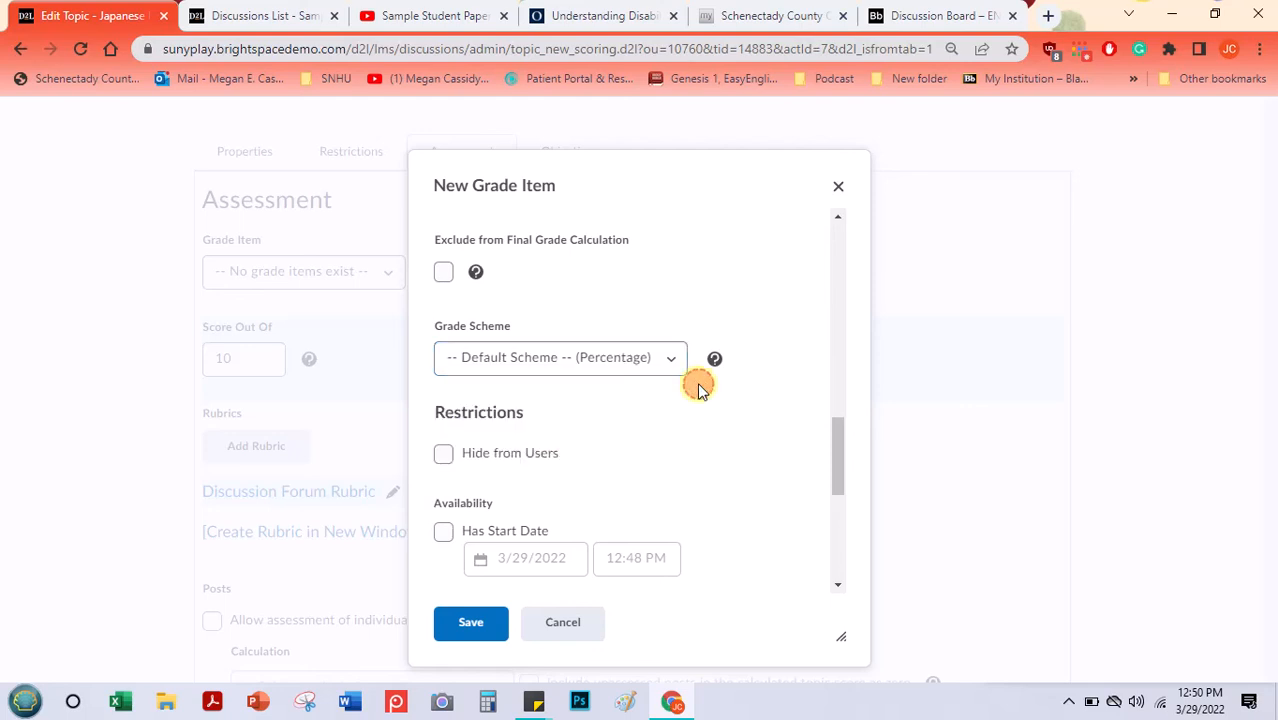
{"action": "left_click_drag", "start_coordinate": [831, 429], "coordinate": [822, 533]}
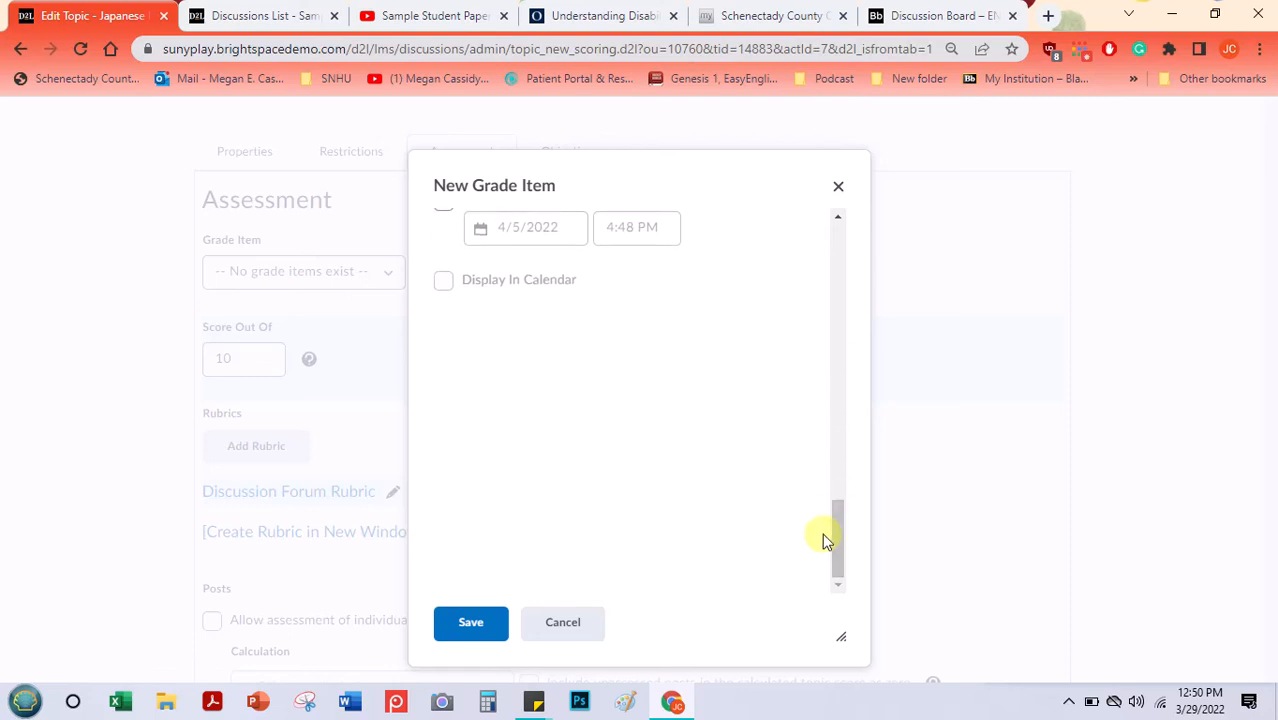
{"action": "left_click", "coordinate": [460, 634]}
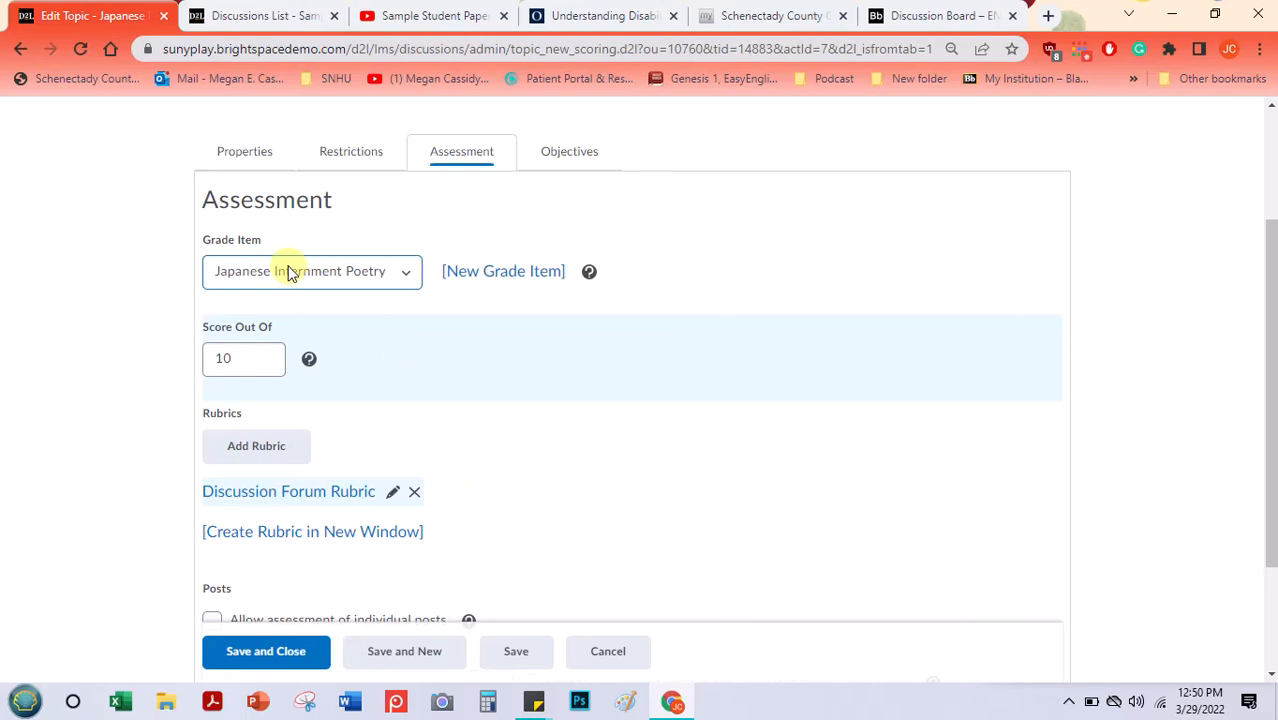
{"action": "left_click", "coordinate": [288, 273]}
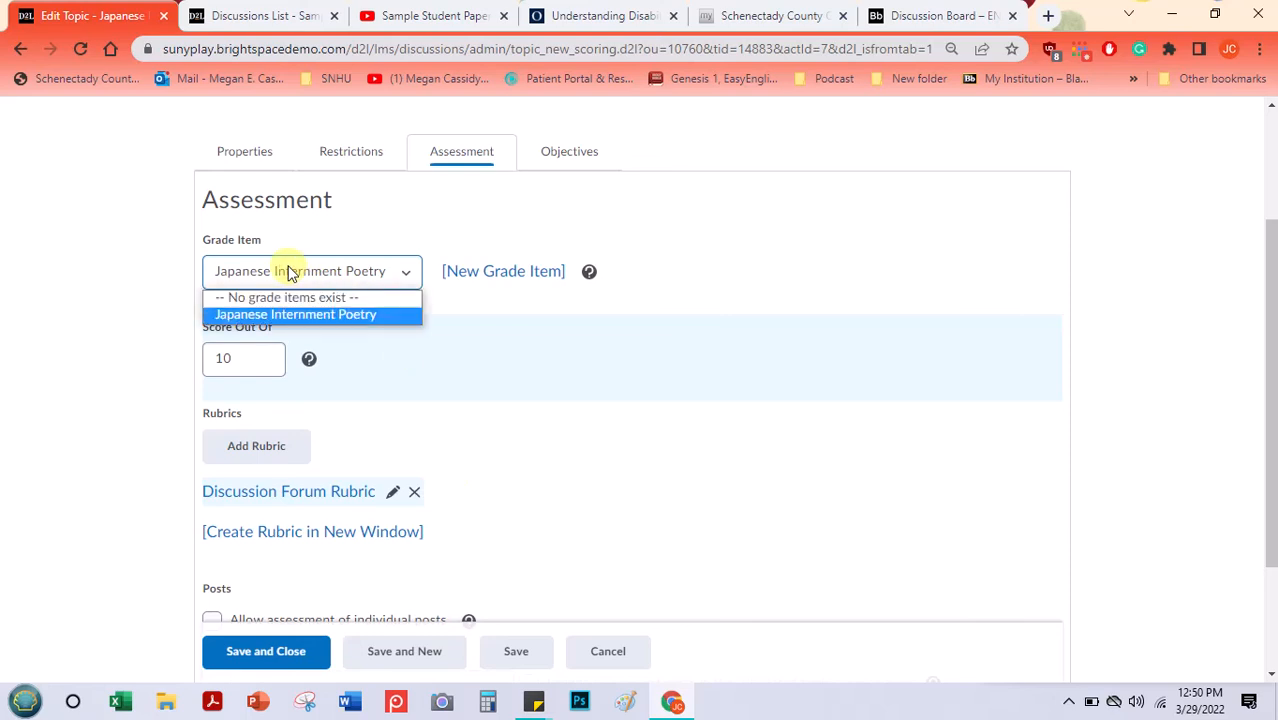
{"action": "left_click", "coordinate": [289, 273]}
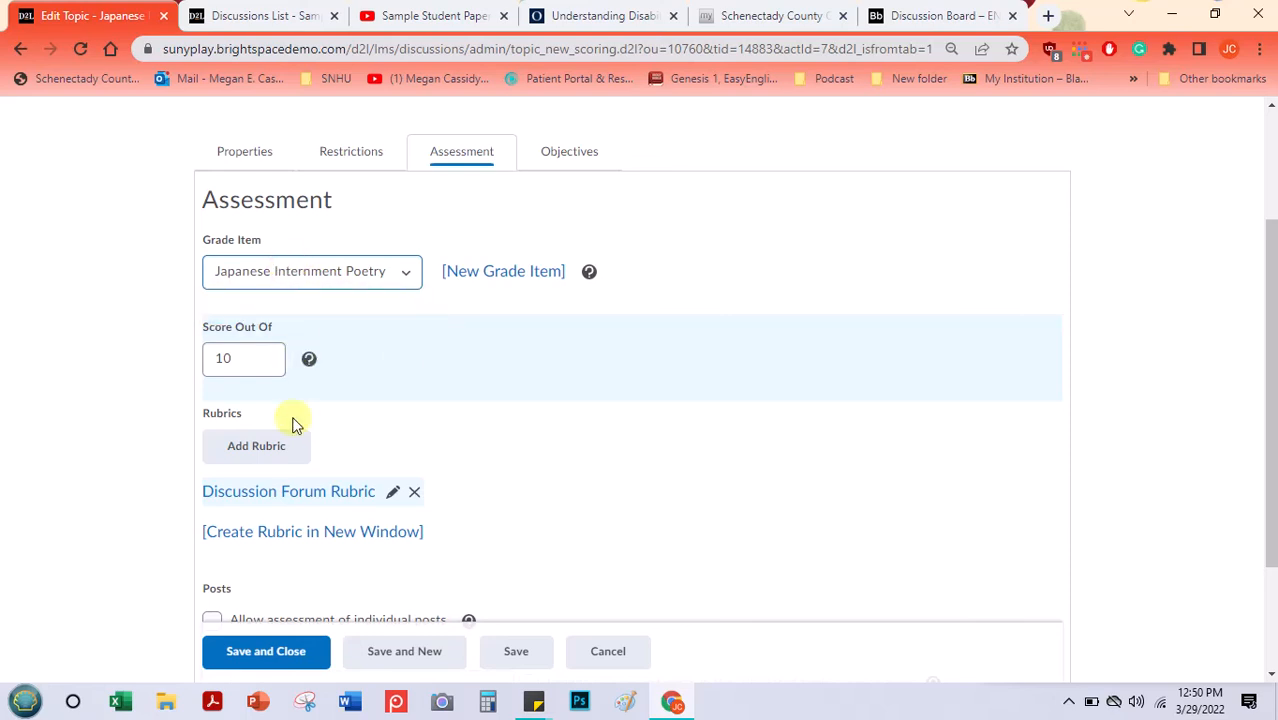
- View the topic's learning objectives, then save and close the Japanese Internment Poetry topic
{"action": "left_click", "coordinate": [569, 152]}
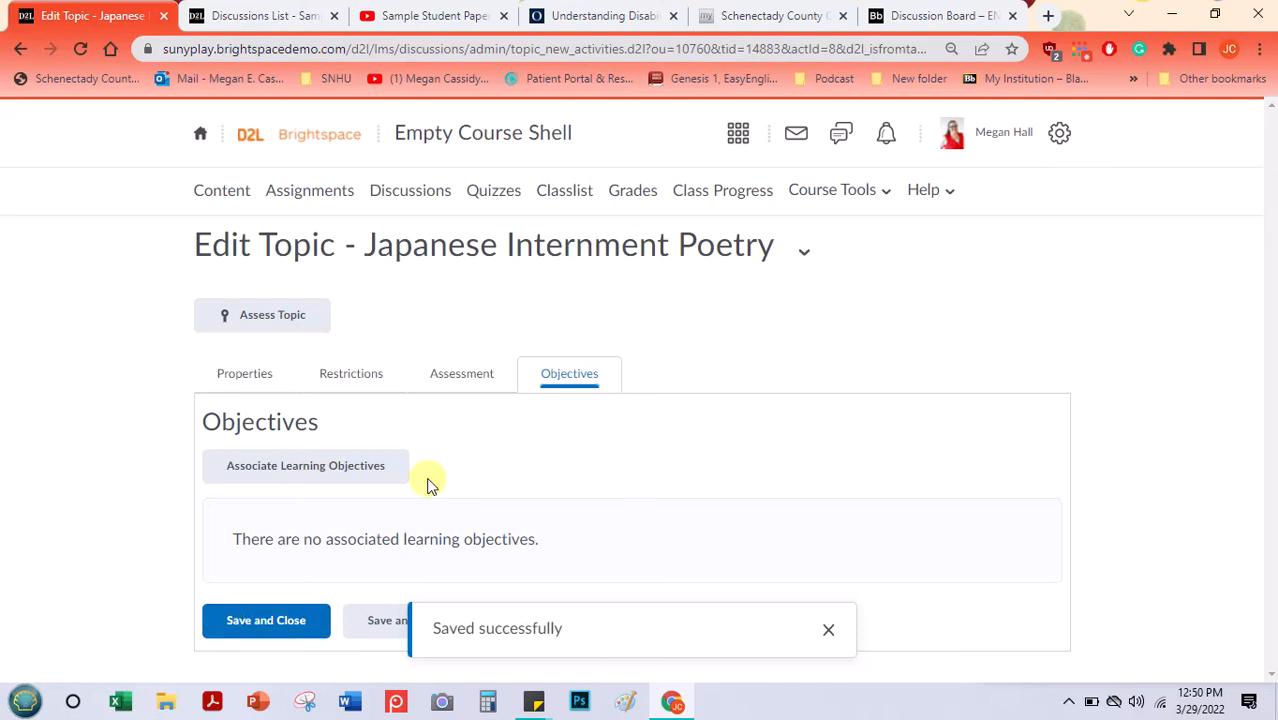
{"action": "left_click", "coordinate": [827, 630]}
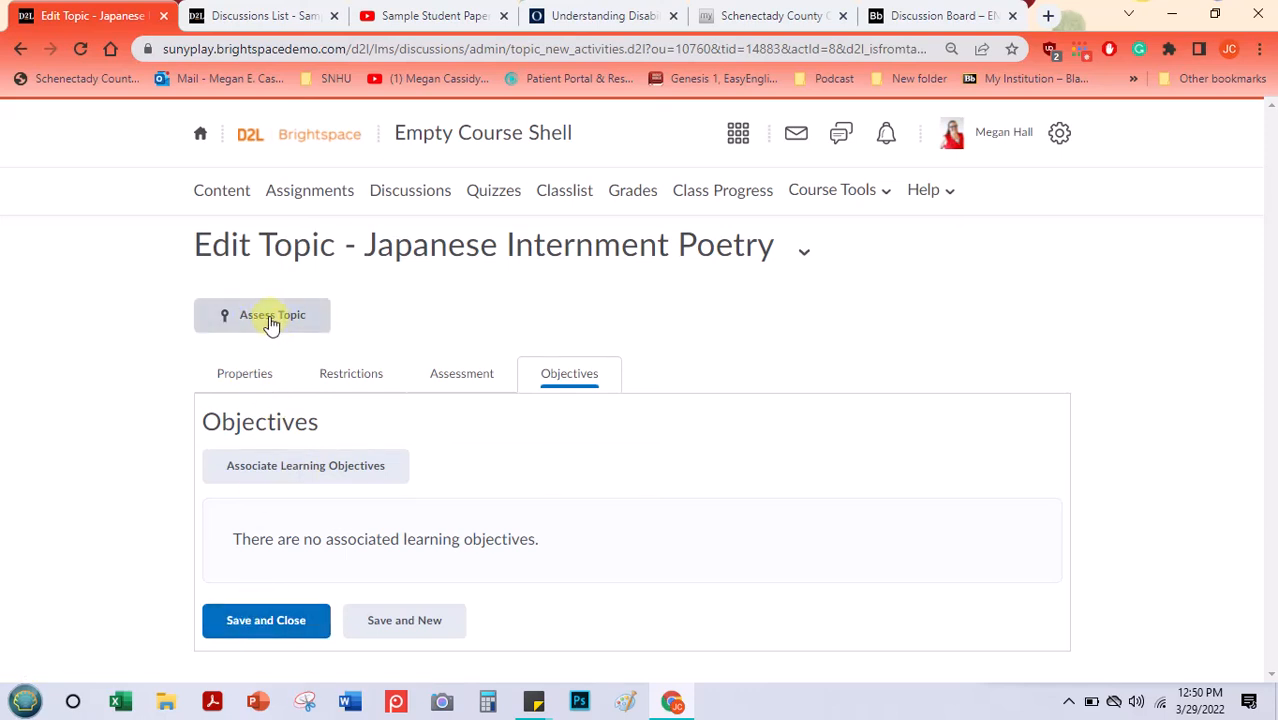
{"action": "left_click", "coordinate": [260, 622]}
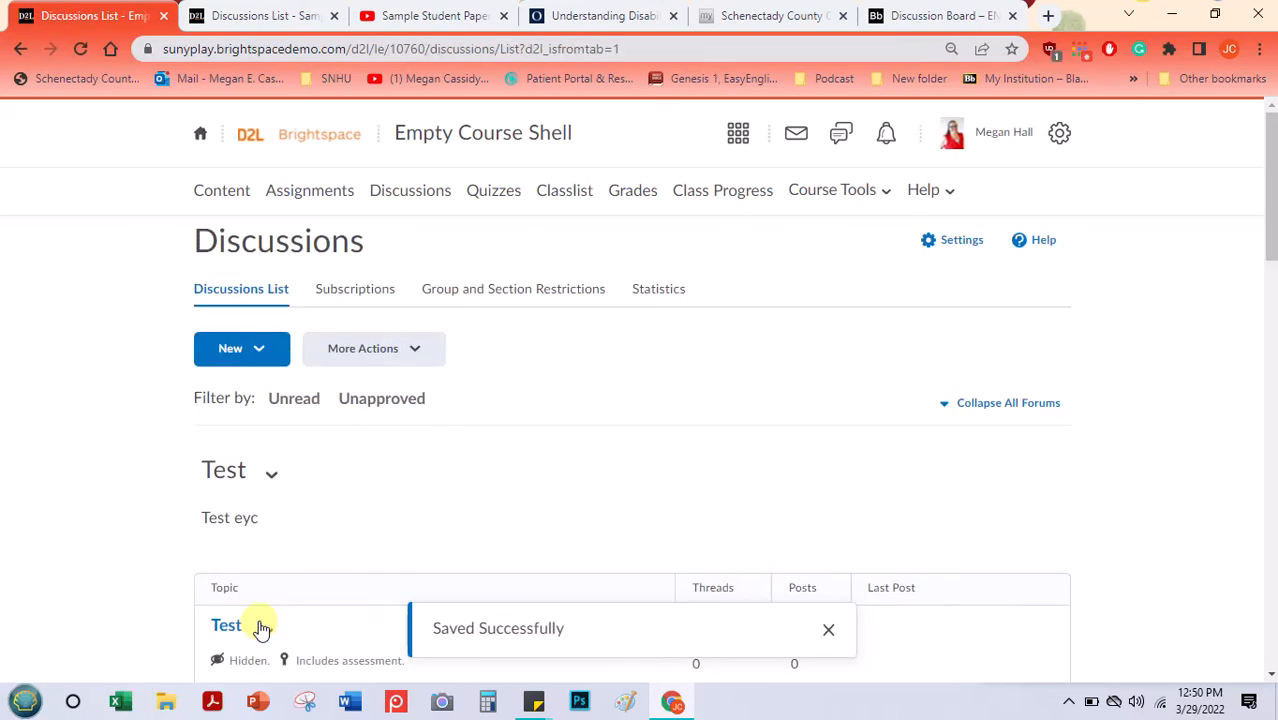
- Review the Poetry Discussion Forum Topics forum, its description and its Japanese Internment Poetry topic in the discussions list
{"action": "left_click_drag", "start_coordinate": [1268, 228], "coordinate": [1260, 597]}
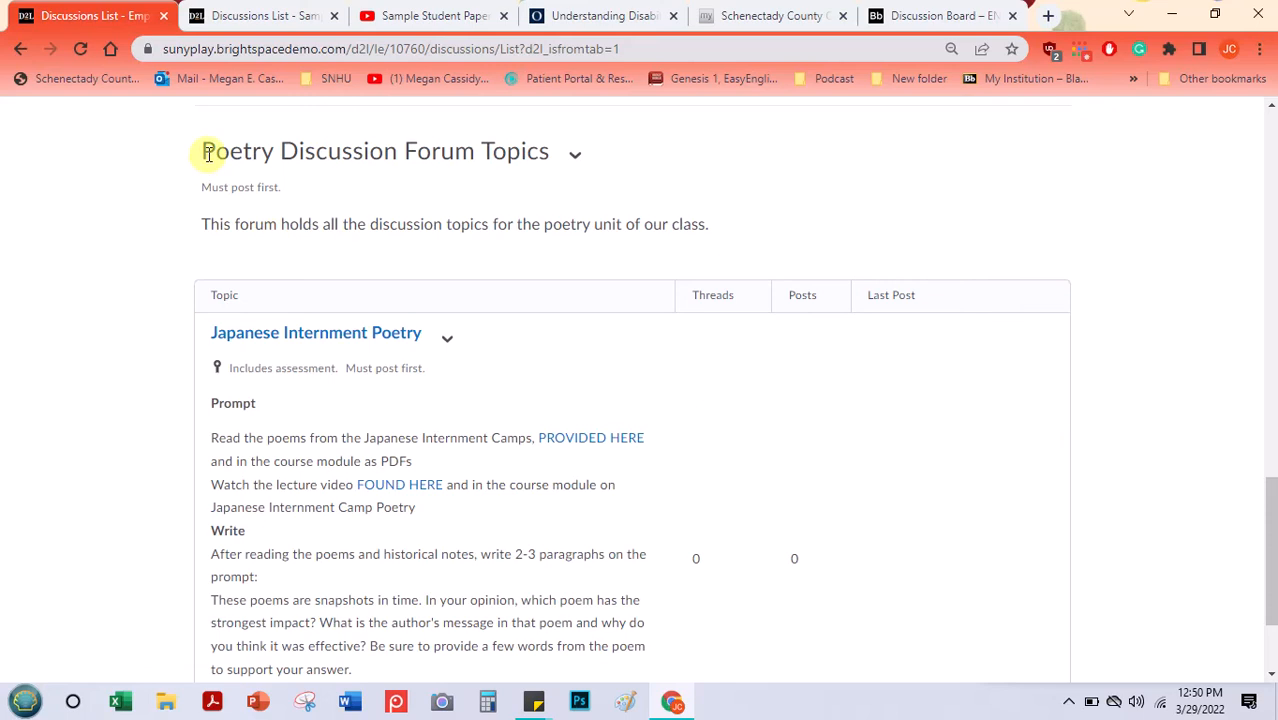
{"action": "left_click_drag", "start_coordinate": [207, 153], "coordinate": [515, 163]}
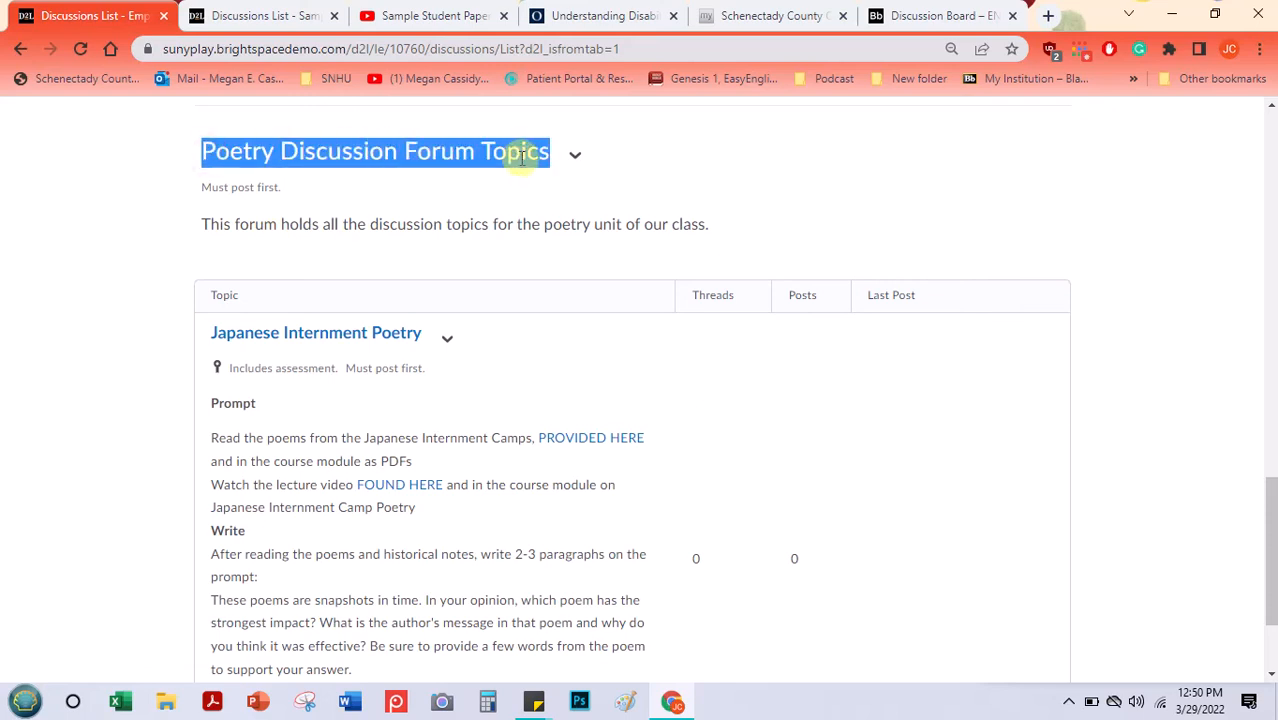
{"action": "triple_click", "coordinate": [310, 226]}
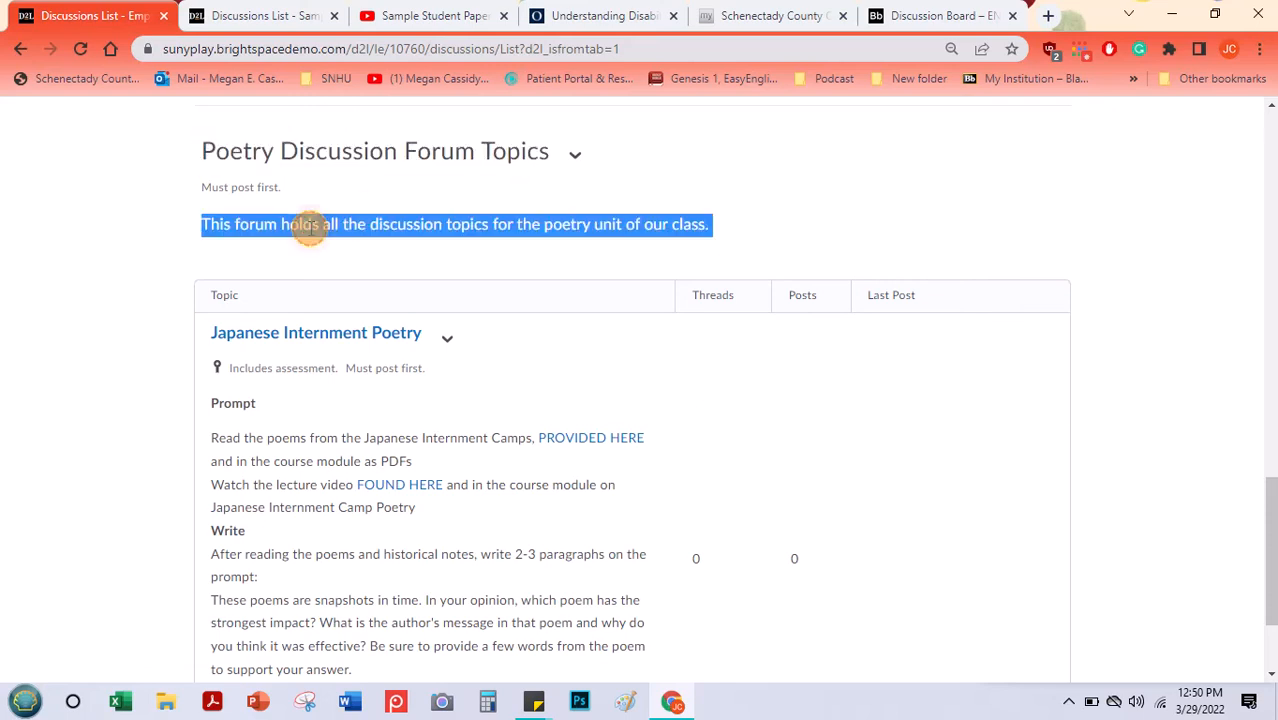
{"action": "left_click", "coordinate": [310, 226]}
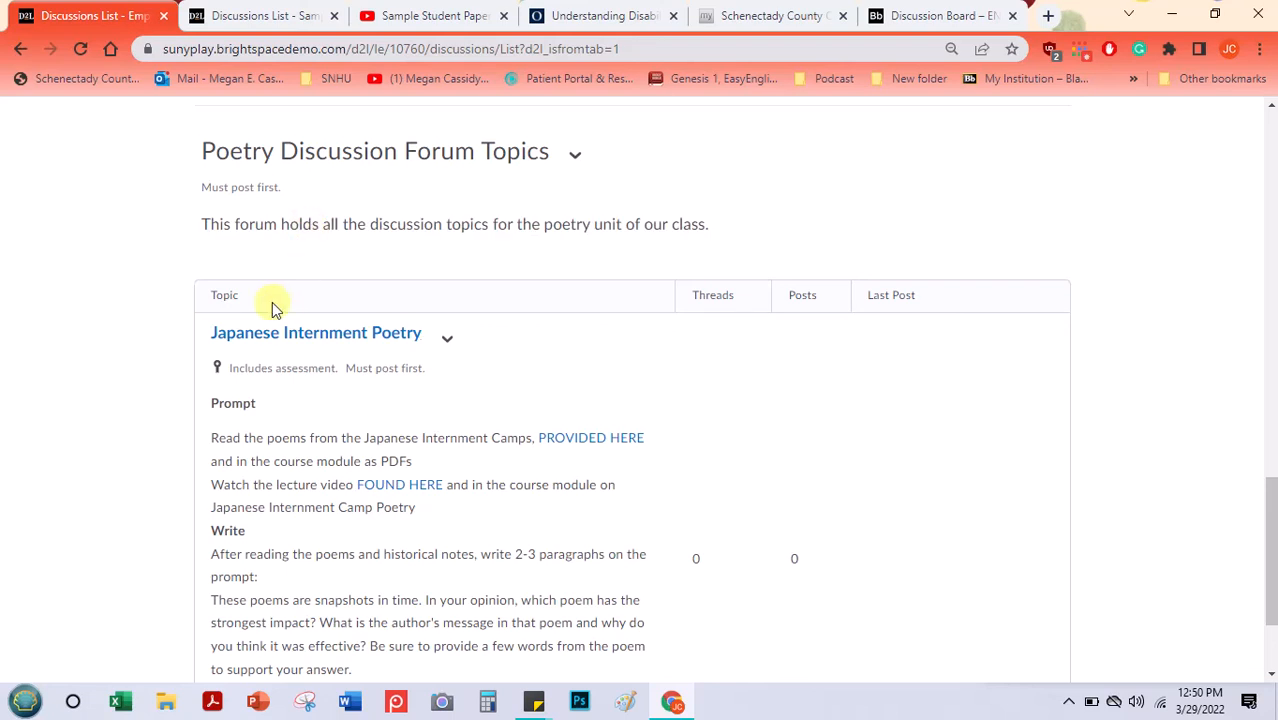
{"action": "left_click_drag", "start_coordinate": [1270, 495], "coordinate": [1268, 560]}
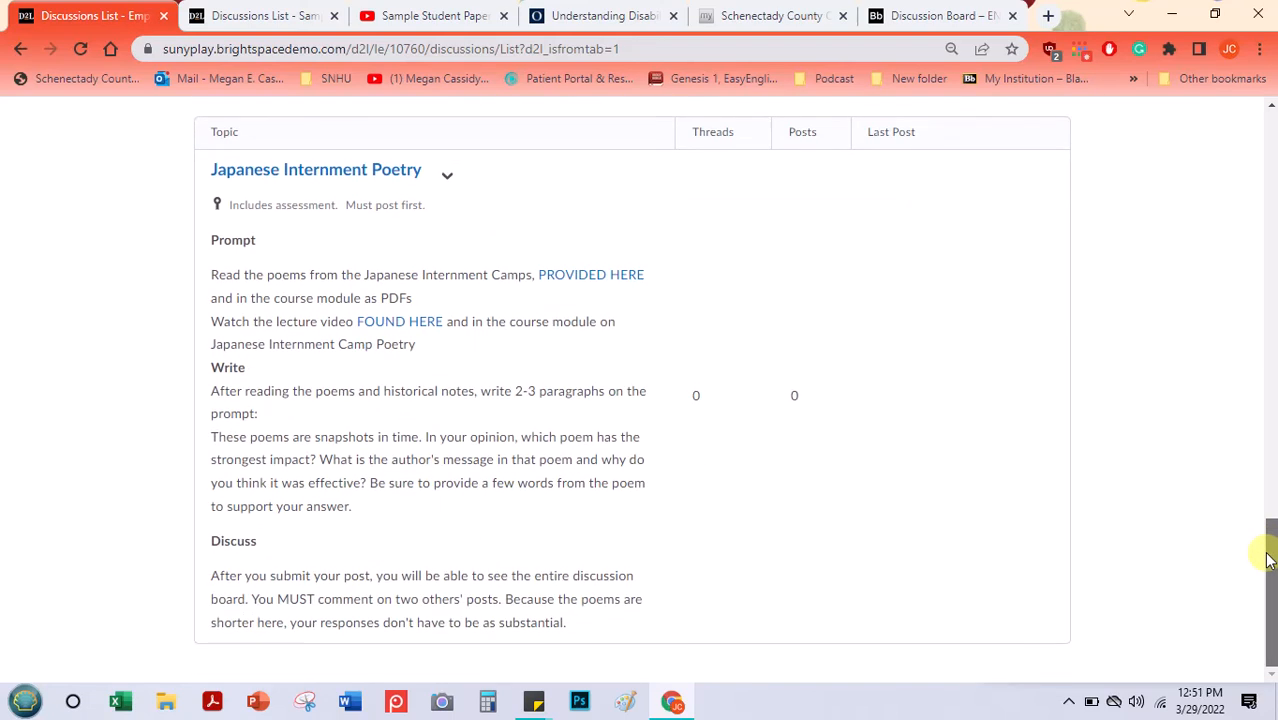
- Make the Japanese Internment Poetry topic available from Mar 29, 2022 12:51 PM until Apr 5, 2022 4:51 PM, restricting access outside those dates
{"action": "left_click", "coordinate": [447, 180]}
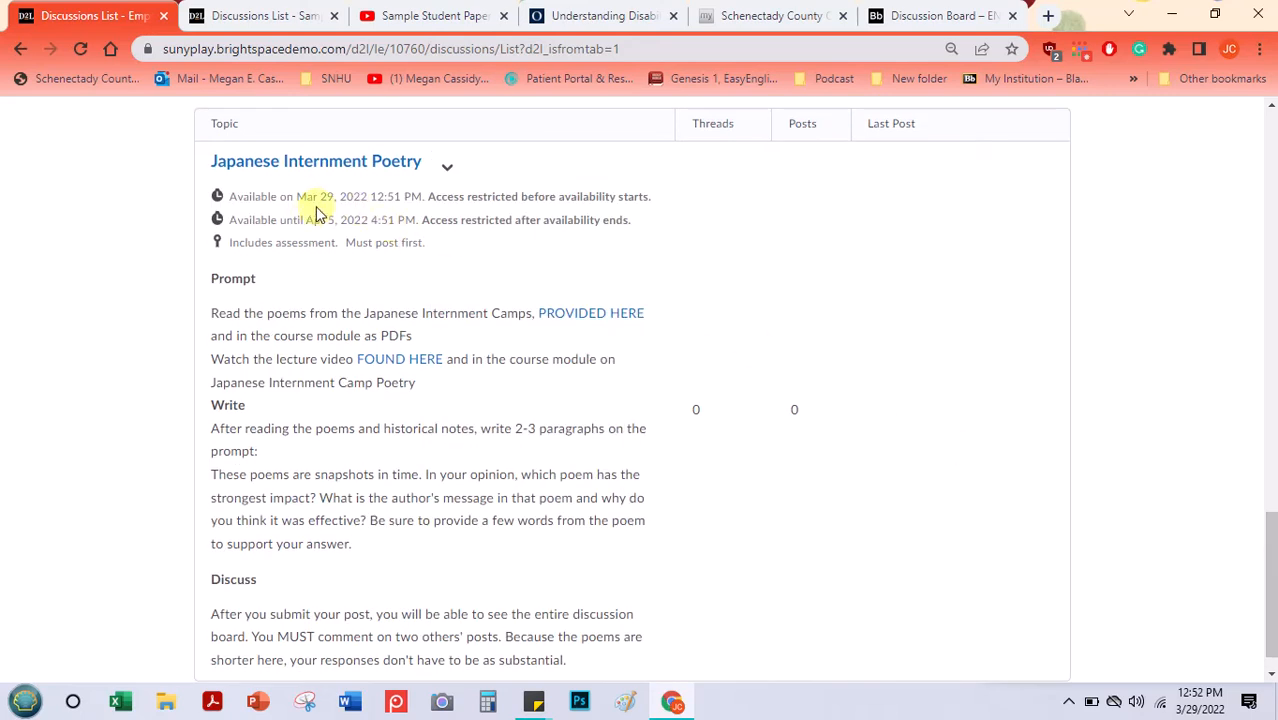
{"action": "triple_click", "coordinate": [291, 196]}
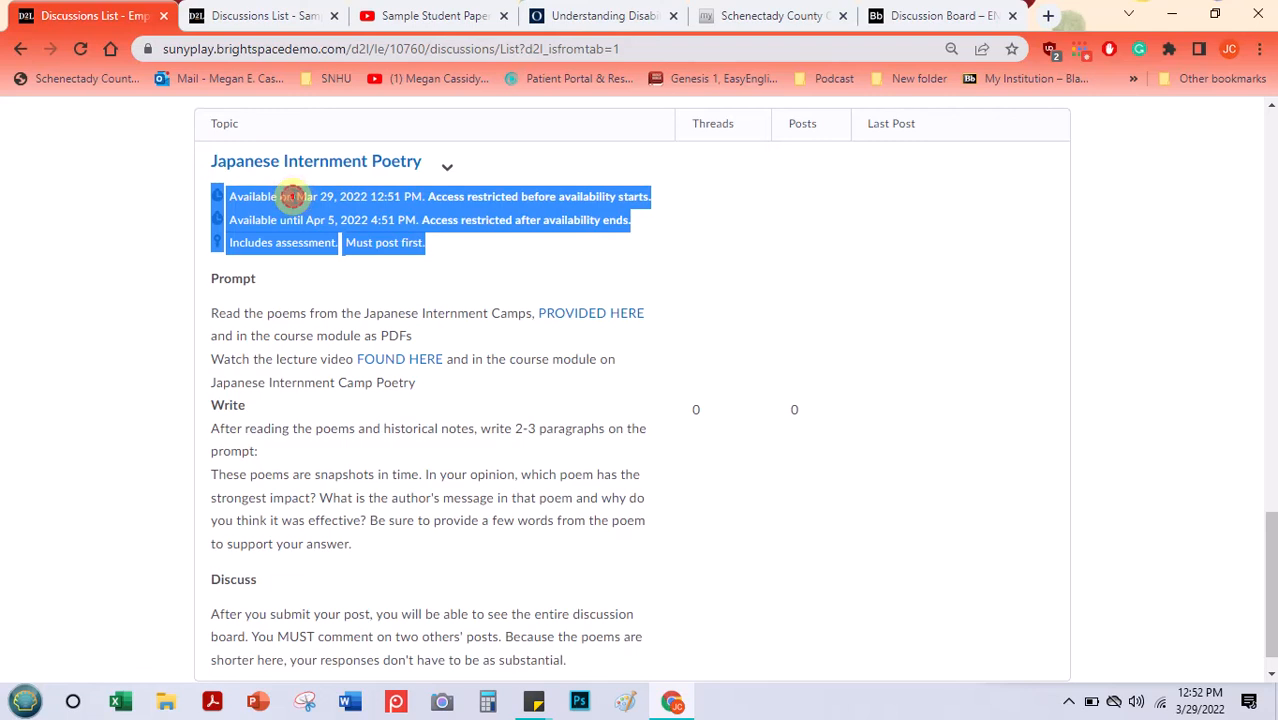
{"action": "left_click", "coordinate": [235, 206]}
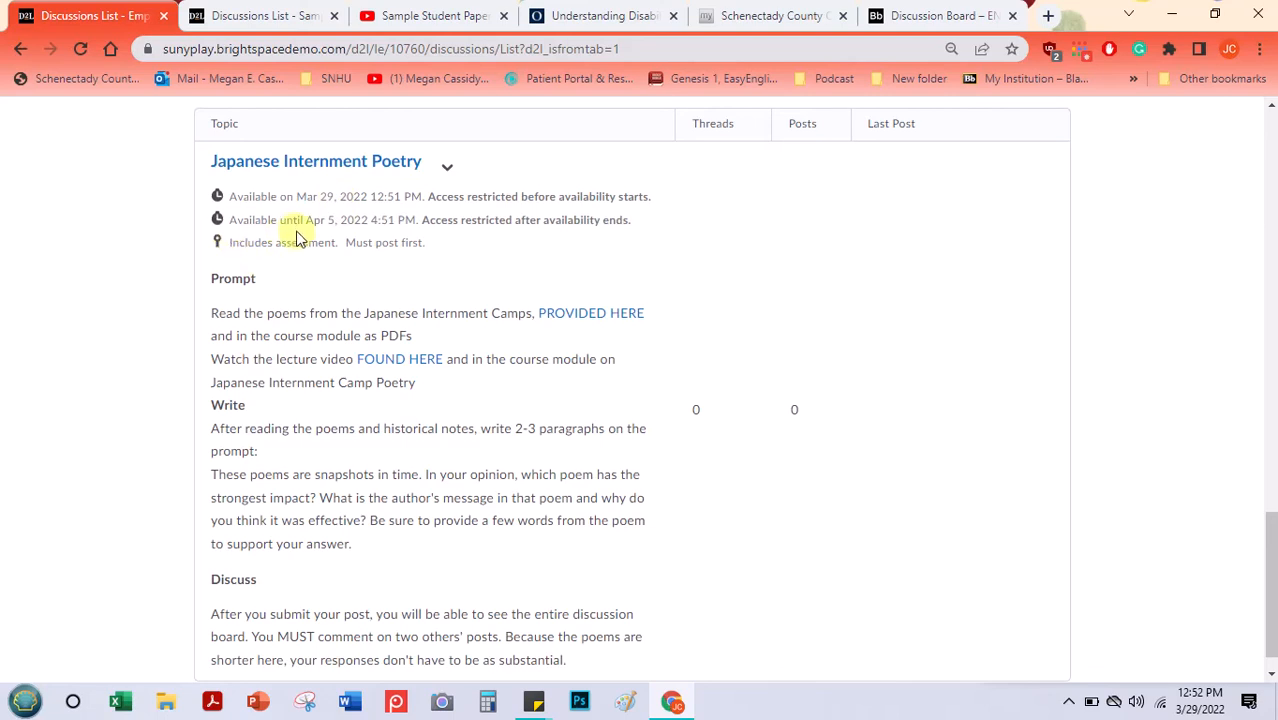
{"action": "left_click_drag", "start_coordinate": [230, 242], "coordinate": [400, 249]}
{"action": "left_click", "coordinate": [400, 250]}
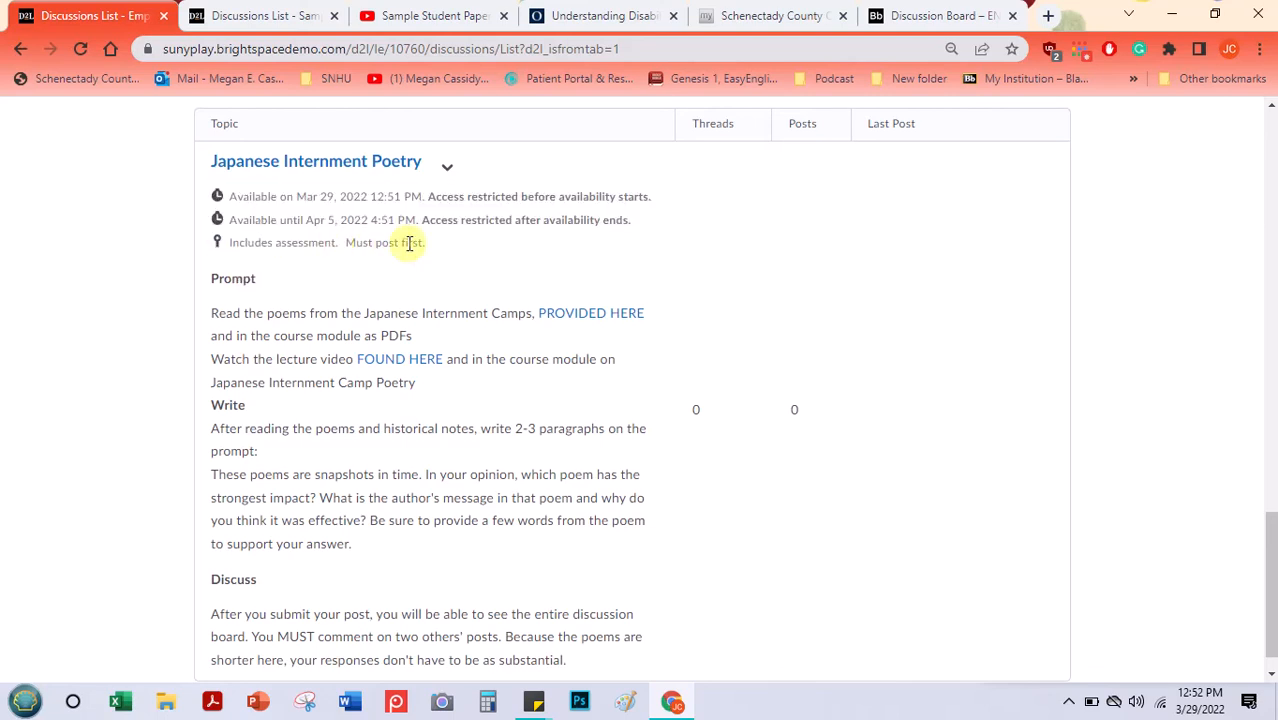
- Look through the sample course's introduction, open course and poetry discussions, and return to the poetry forum in the empty course shell
{"action": "left_click", "coordinate": [247, 12]}
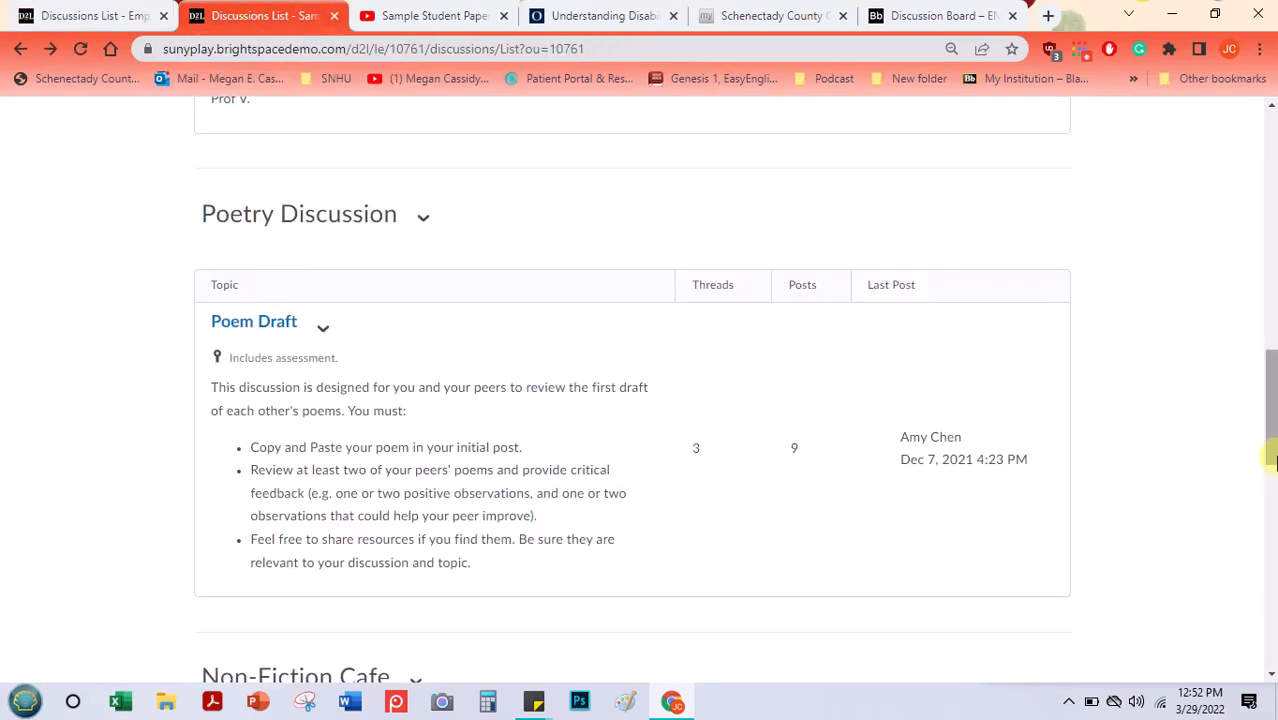
{"action": "scroll", "coordinate": [1238, 302], "scroll_direction": "up", "scroll_amount": 10}
{"action": "scroll", "coordinate": [1240, 317], "scroll_direction": "down", "scroll_amount": 2}
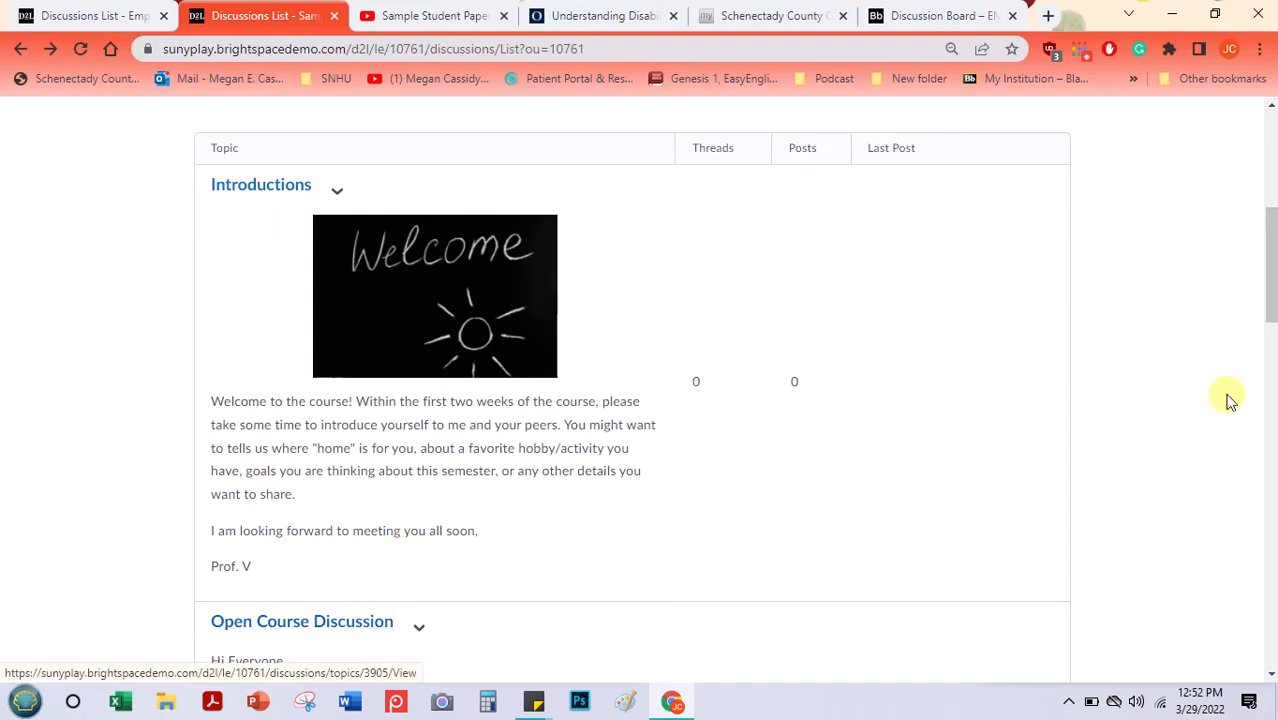
{"action": "scroll", "coordinate": [1270, 290], "scroll_direction": "down", "scroll_amount": 3}
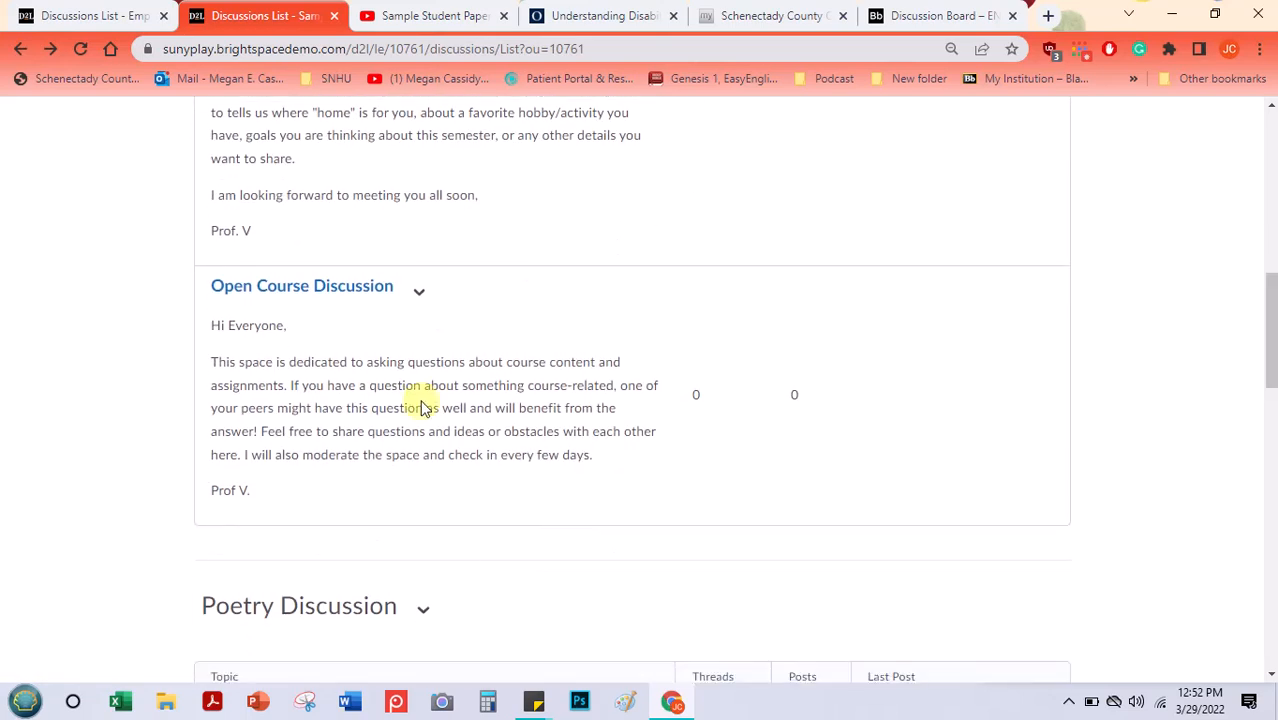
{"action": "left_click", "coordinate": [83, 20]}
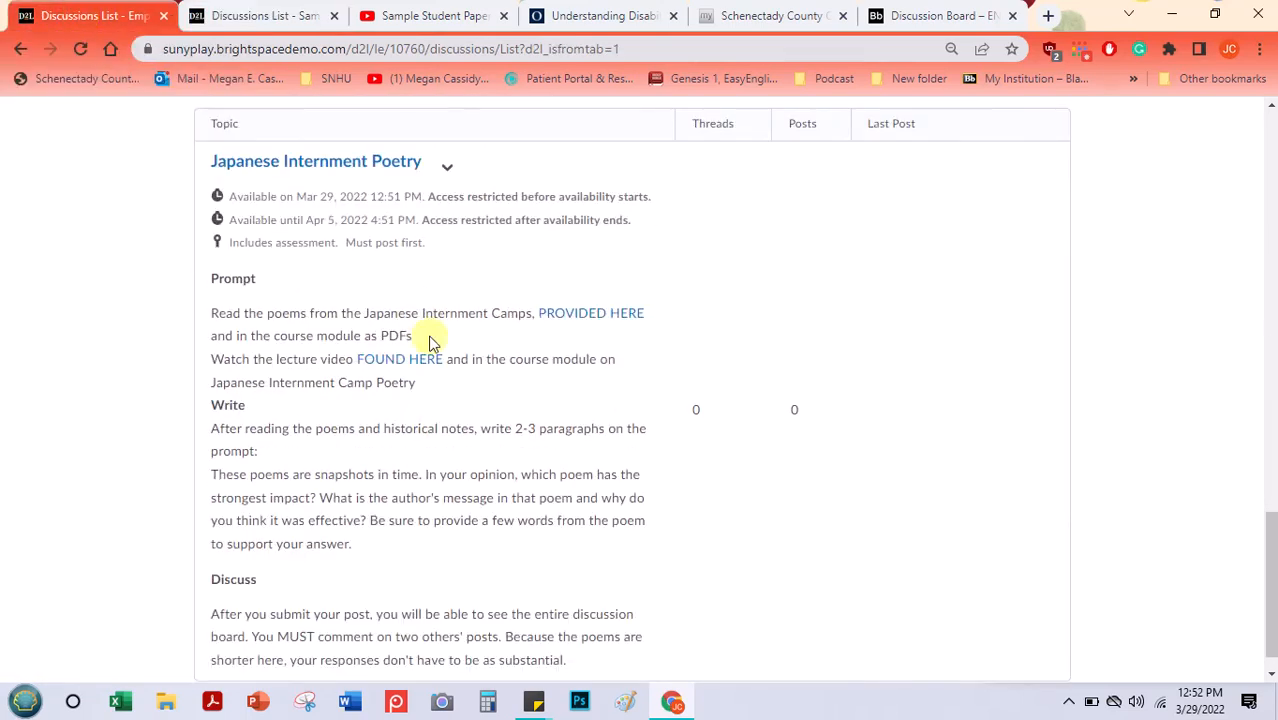
{"action": "mouse_move", "coordinate": [1267, 545]}
{"action": "left_mouse_down"}
{"action": "mouse_move", "coordinate": [1270, 515]}
{"action": "mouse_move", "coordinate": [1270, 537]}
{"action": "left_mouse_up"}
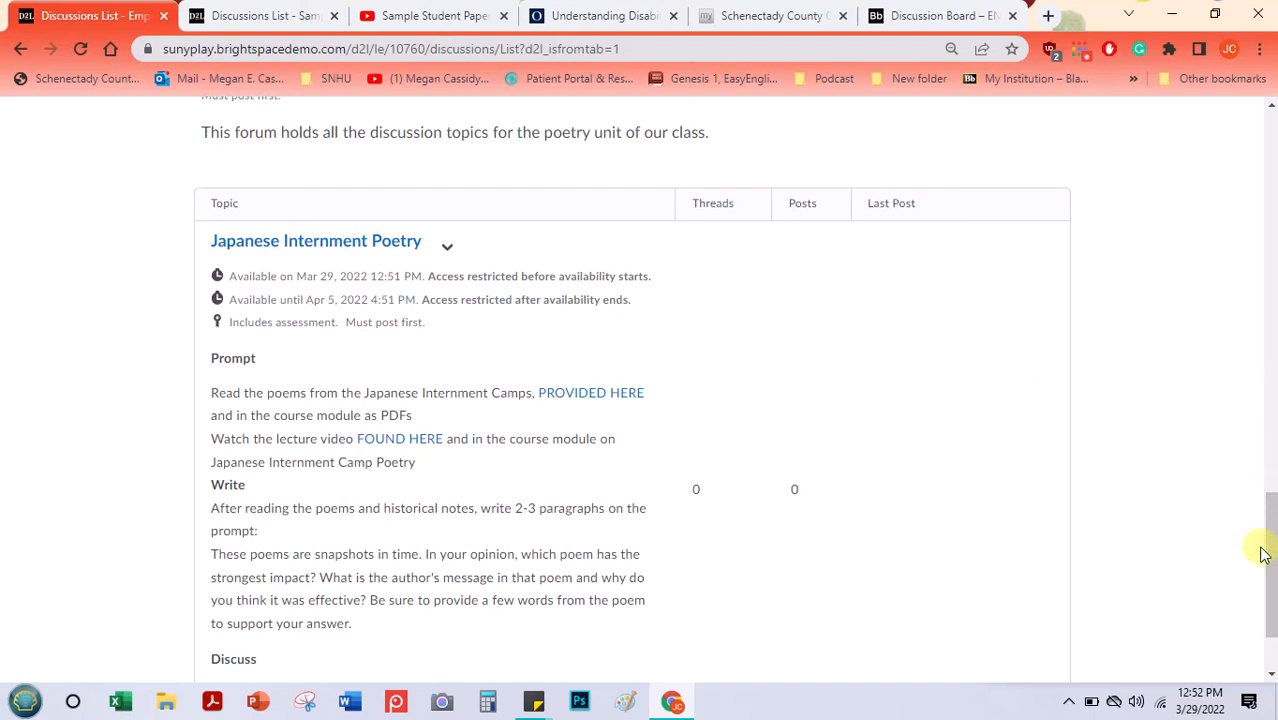
{"action": "left_click_drag", "start_coordinate": [1272, 512], "coordinate": [1270, 462]}
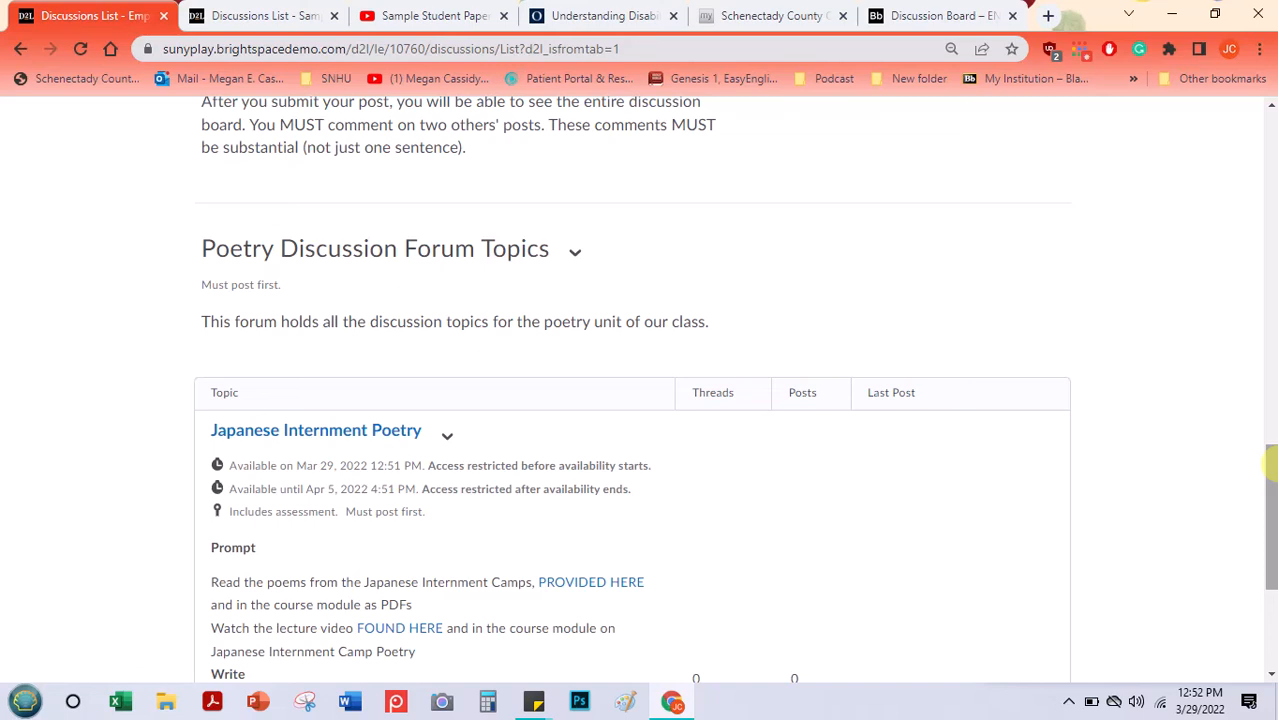
- Go to the course content and open the Test 2 module
{"action": "left_click_drag", "start_coordinate": [1270, 462], "coordinate": [1270, 122]}
{"action": "left_click", "coordinate": [212, 197]}
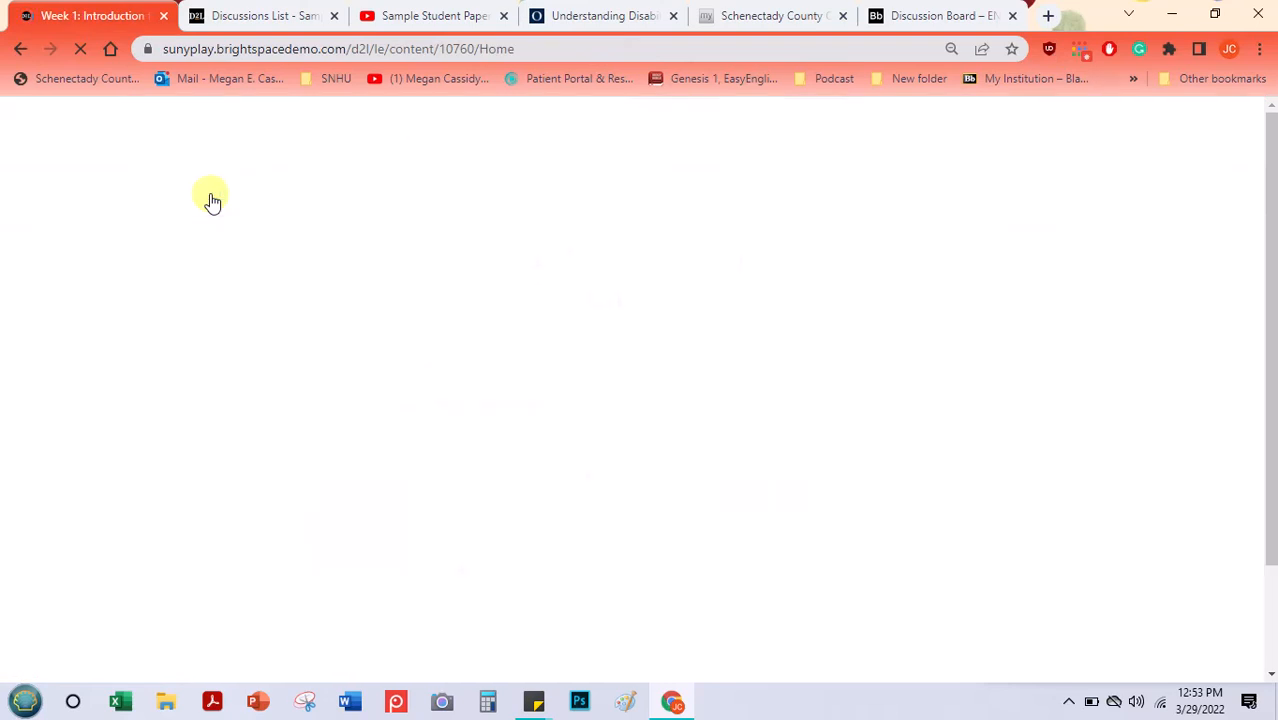
{"action": "left_click_drag", "start_coordinate": [1271, 164], "coordinate": [1248, 291]}
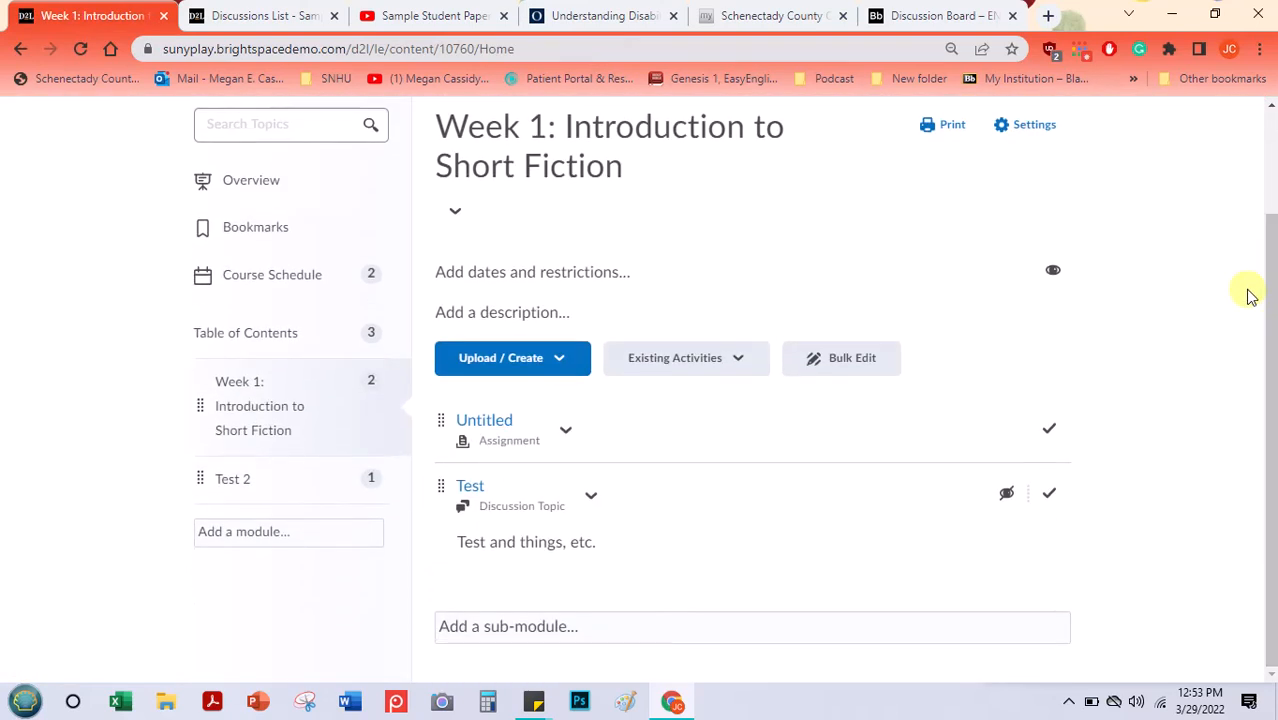
{"action": "left_click", "coordinate": [254, 490]}
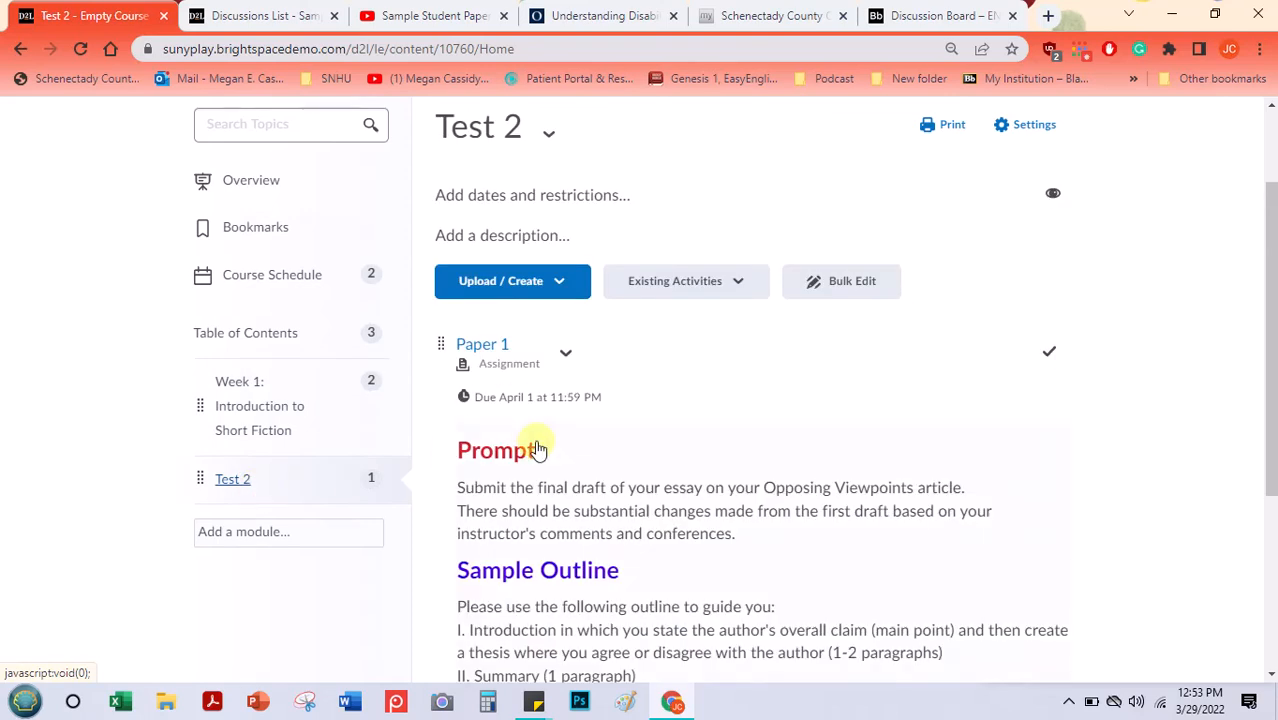
- Look through the kinds of content that can be created in the Test 2 module, down to New Discussion
{"action": "left_click", "coordinate": [562, 292]}
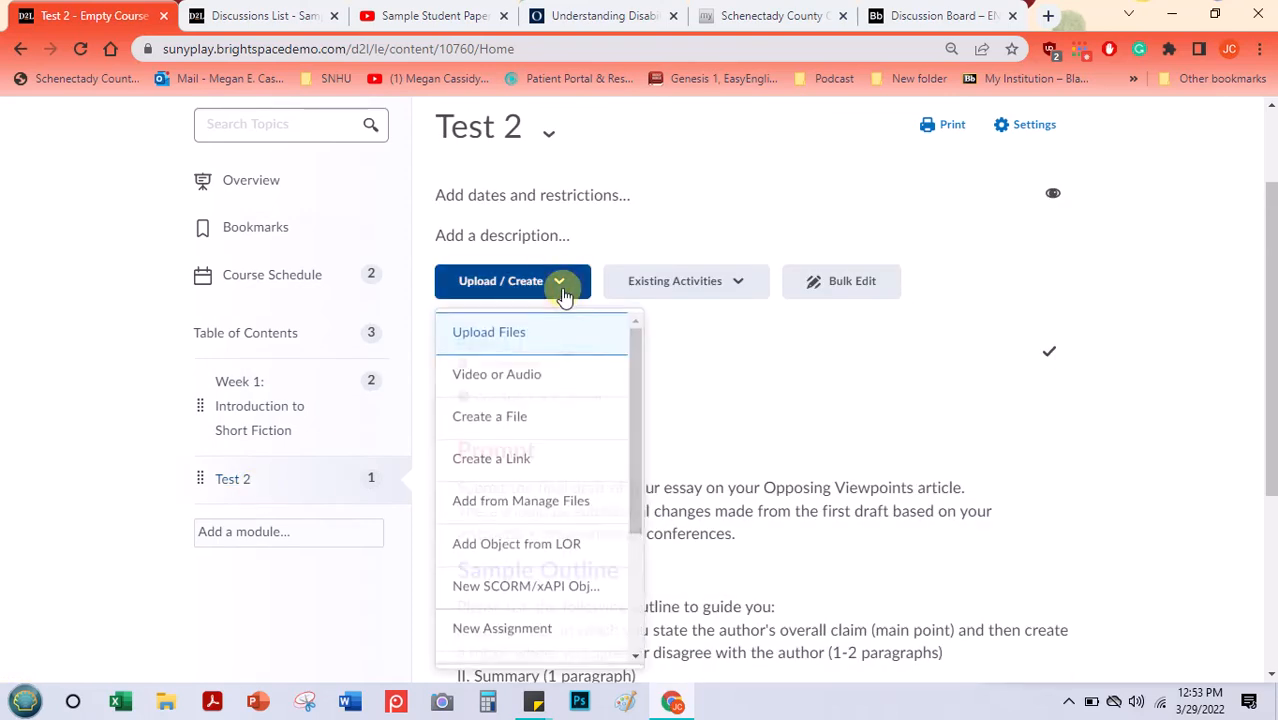
{"action": "left_click", "coordinate": [640, 348]}
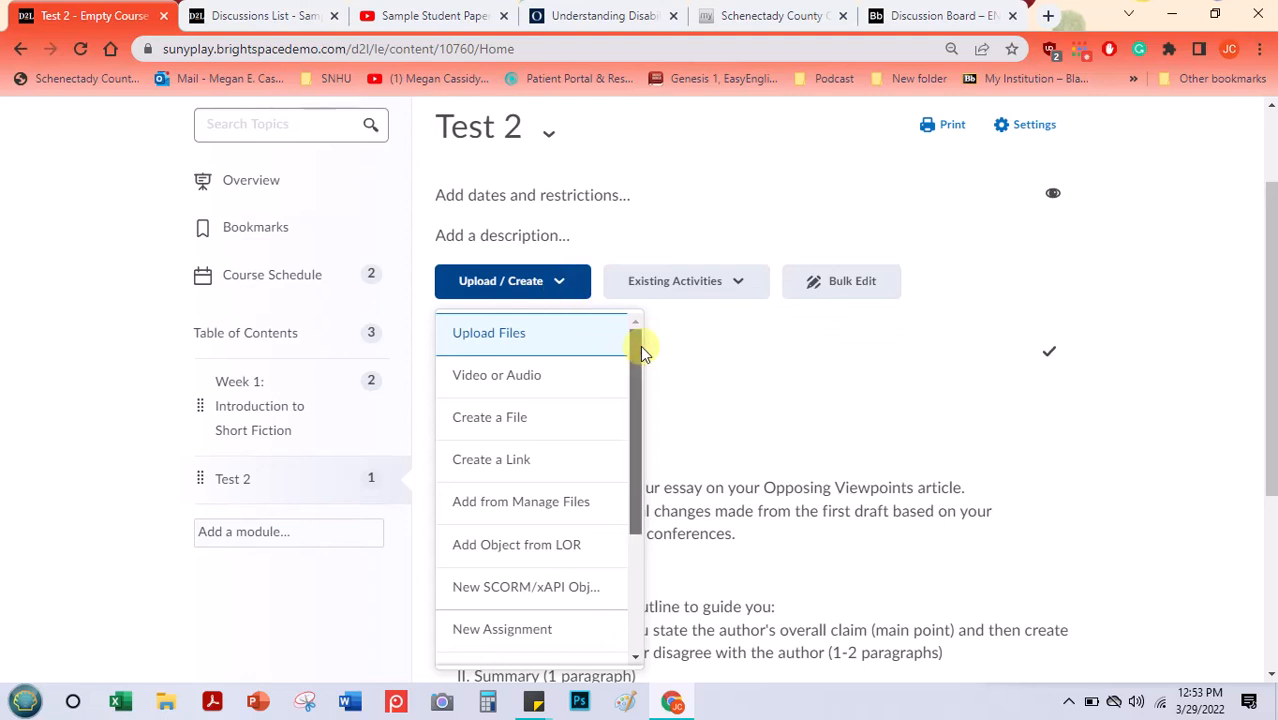
{"action": "left_click_drag", "start_coordinate": [630, 387], "coordinate": [628, 506]}
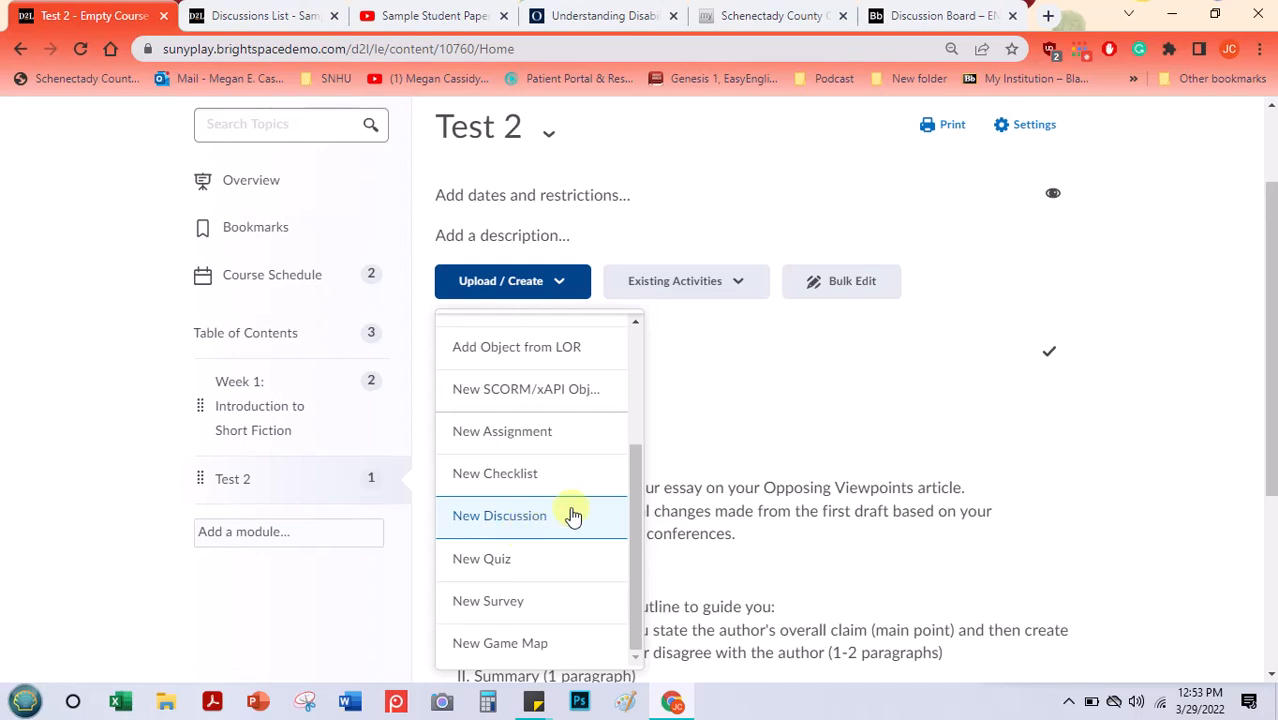
- Add the existing Japanese Internment Poetry discussion topic from the Poetry Discussion Forum Topics forum to the Test 2 module
{"action": "left_click", "coordinate": [738, 285]}
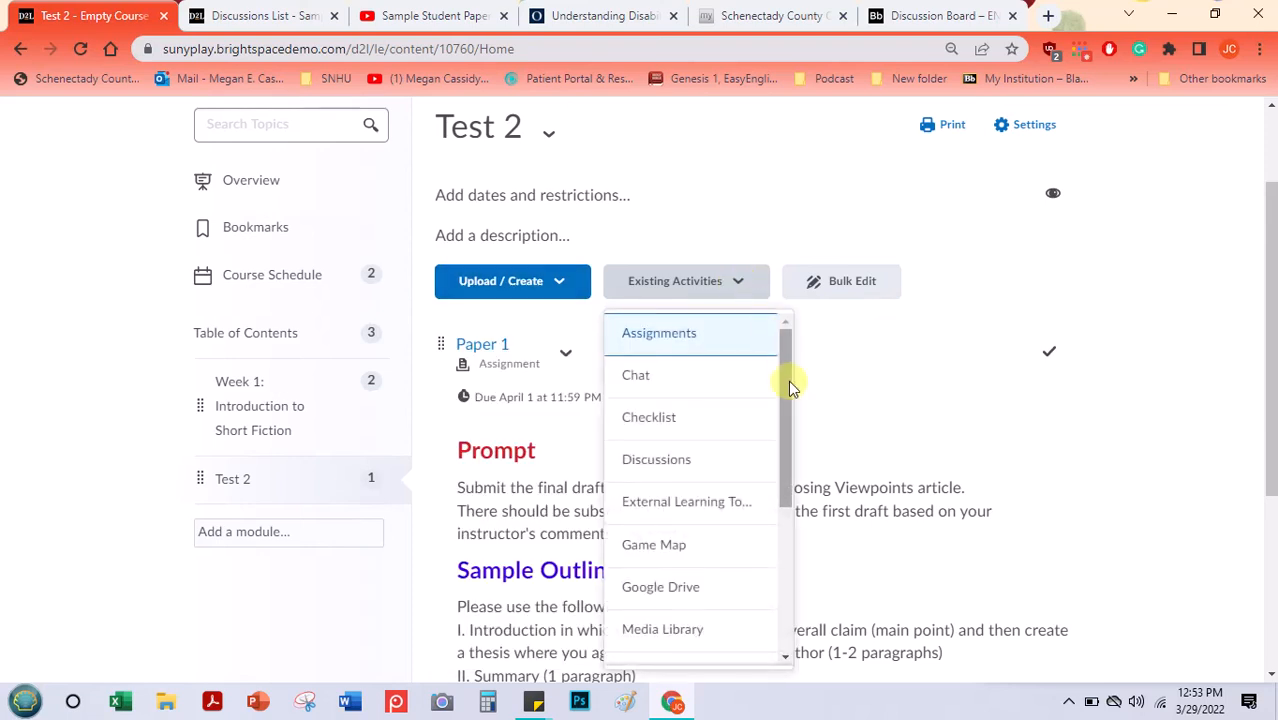
{"action": "scroll", "coordinate": [787, 379], "scroll_direction": "down", "scroll_amount": 2}
{"action": "scroll", "coordinate": [777, 459], "scroll_direction": "up", "scroll_amount": 2}
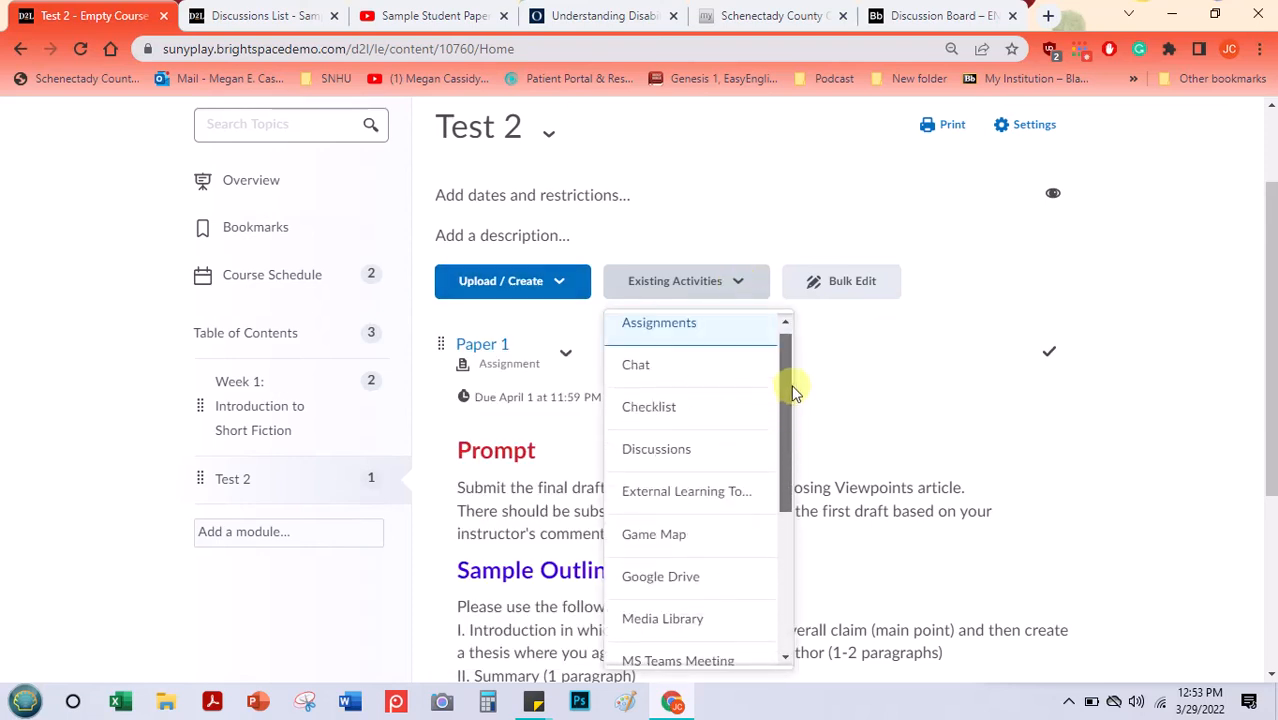
{"action": "left_click", "coordinate": [676, 451]}
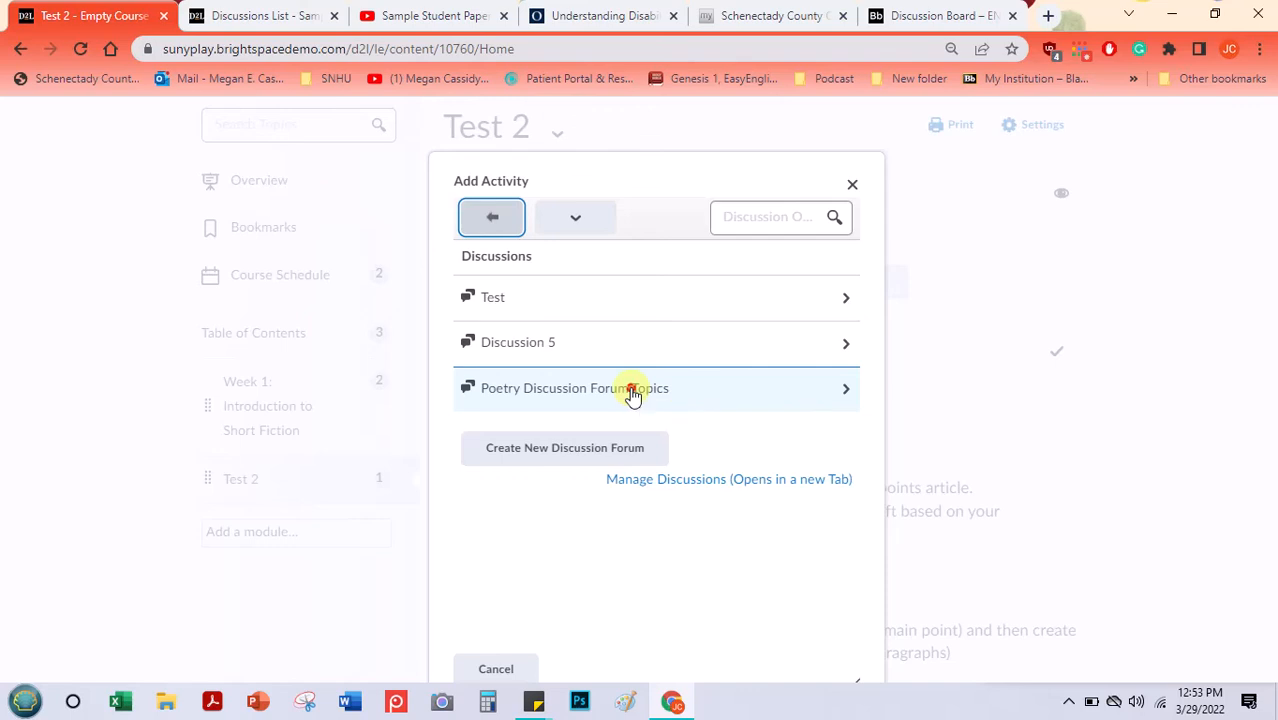
{"action": "left_click", "coordinate": [632, 395]}
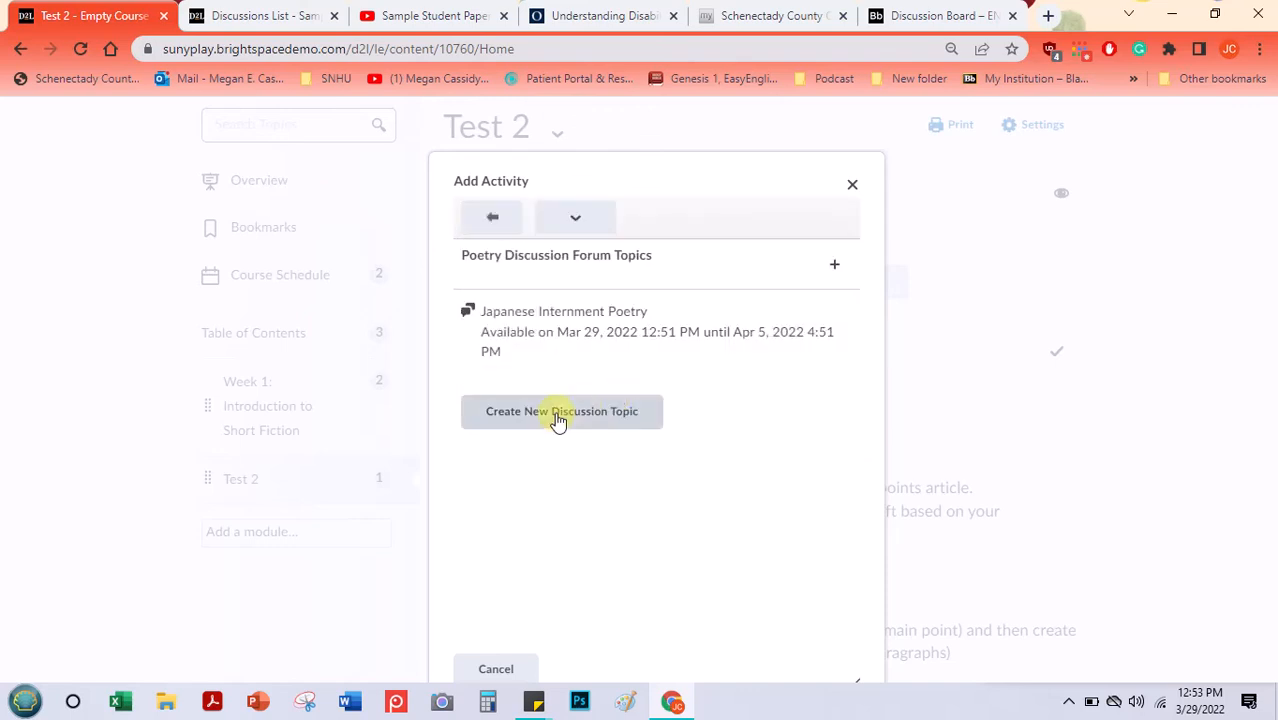
{"action": "left_click", "coordinate": [526, 338]}
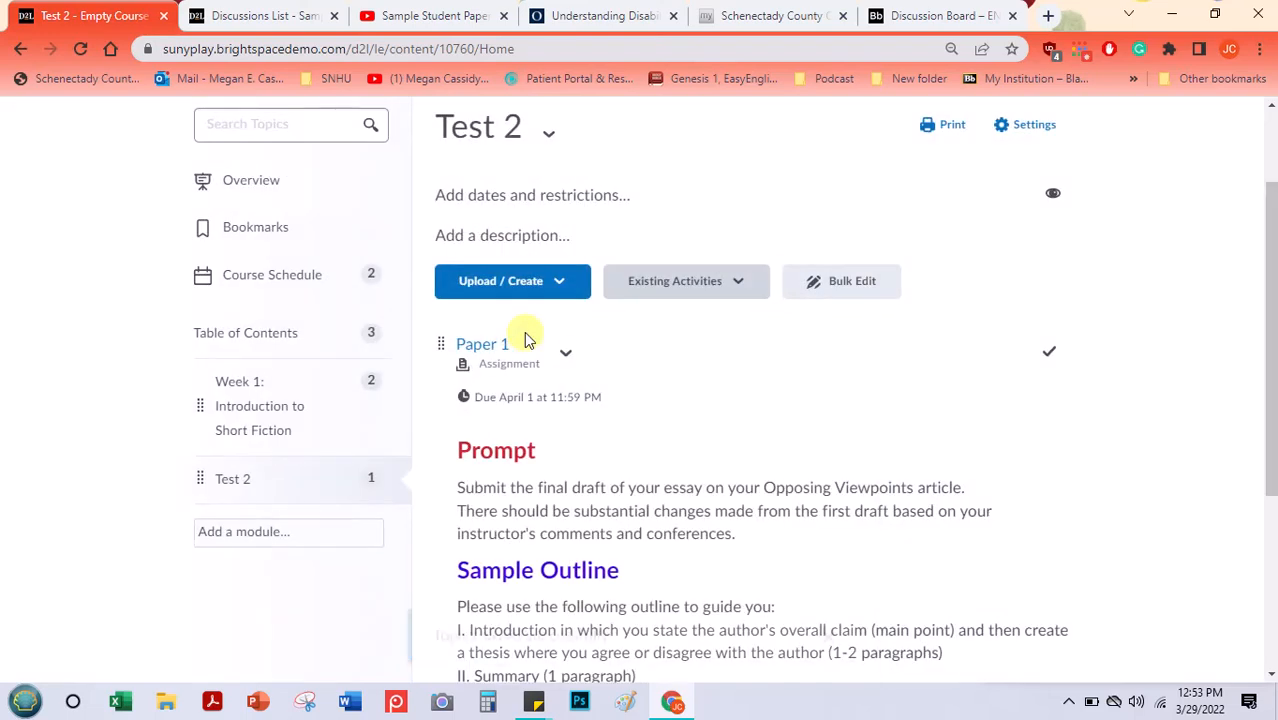
- Check the poems PDF linked in the Japanese Internment Poetry prompt in a separate tab, then return to the Test 2 module
{"action": "left_click_drag", "start_coordinate": [1272, 321], "coordinate": [1264, 597]}
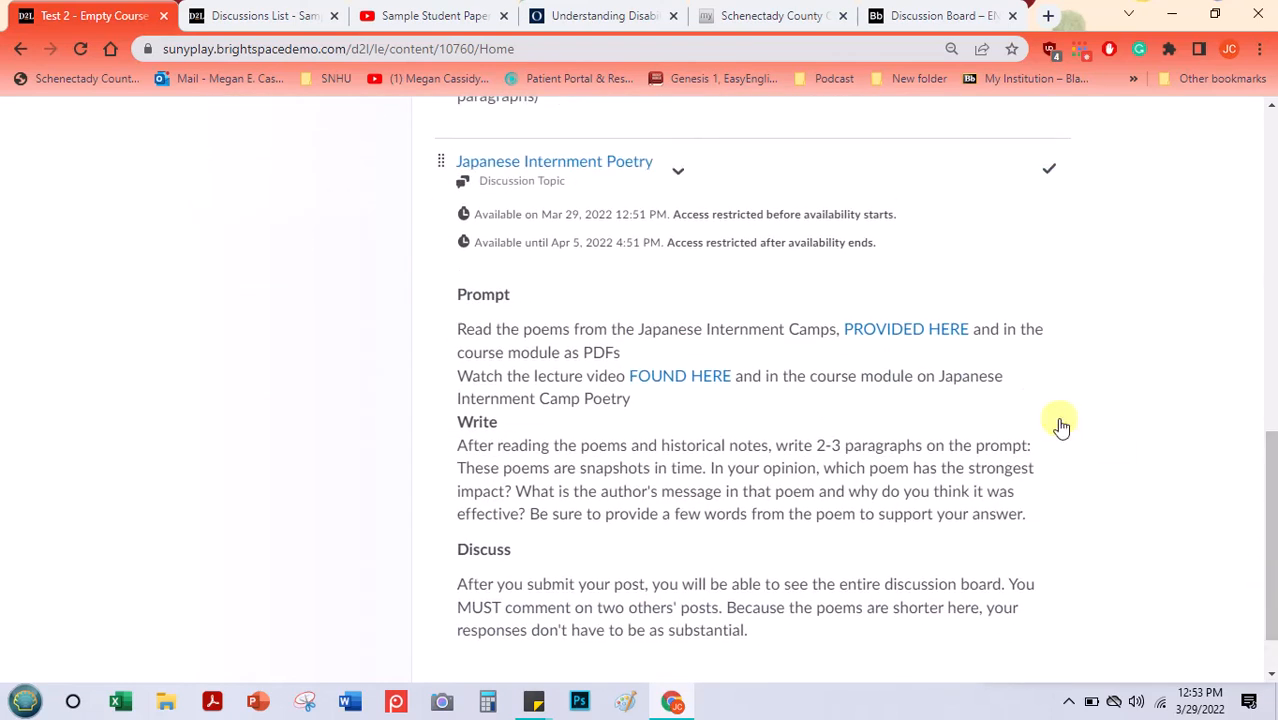
{"action": "middle_click", "coordinate": [880, 338]}
{"action": "scroll", "coordinate": [1261, 476], "scroll_direction": "down", "scroll_amount": 1}
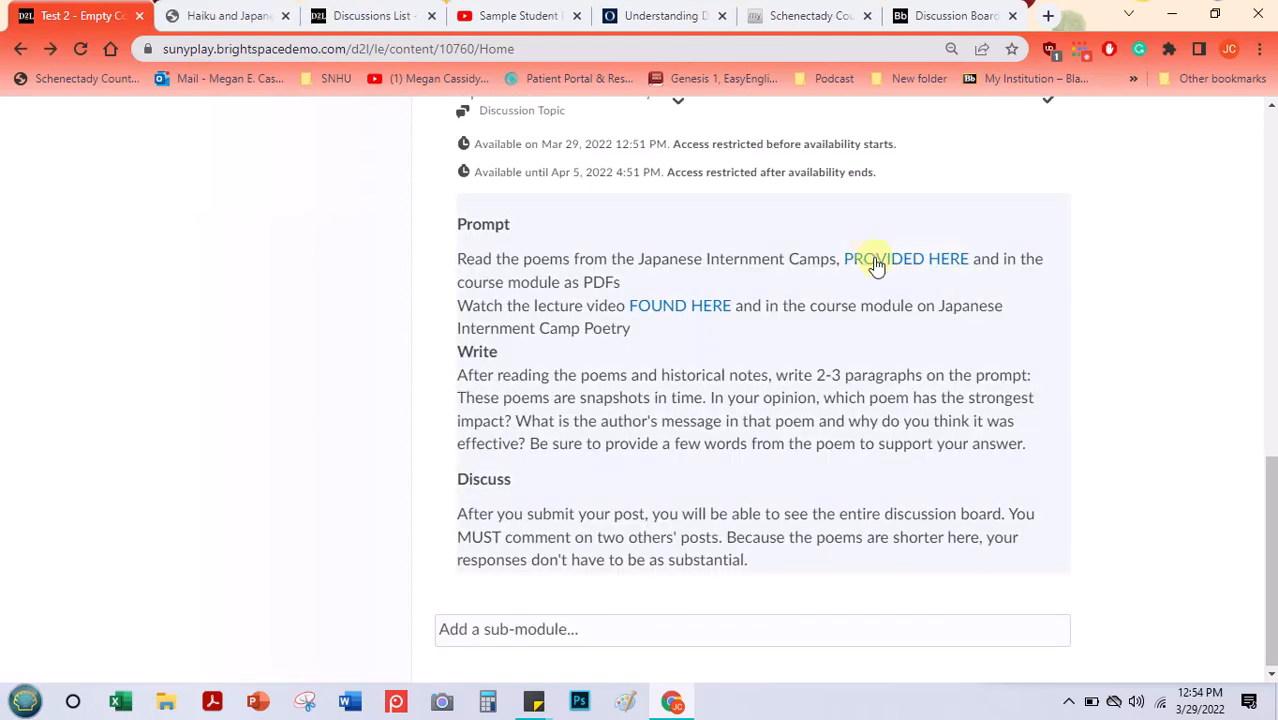
{"action": "left_click", "coordinate": [230, 14]}
{"action": "scroll", "coordinate": [262, 277], "scroll_direction": "down", "scroll_amount": 10}
{"action": "scroll", "coordinate": [270, 374], "scroll_direction": "up", "scroll_amount": 10}
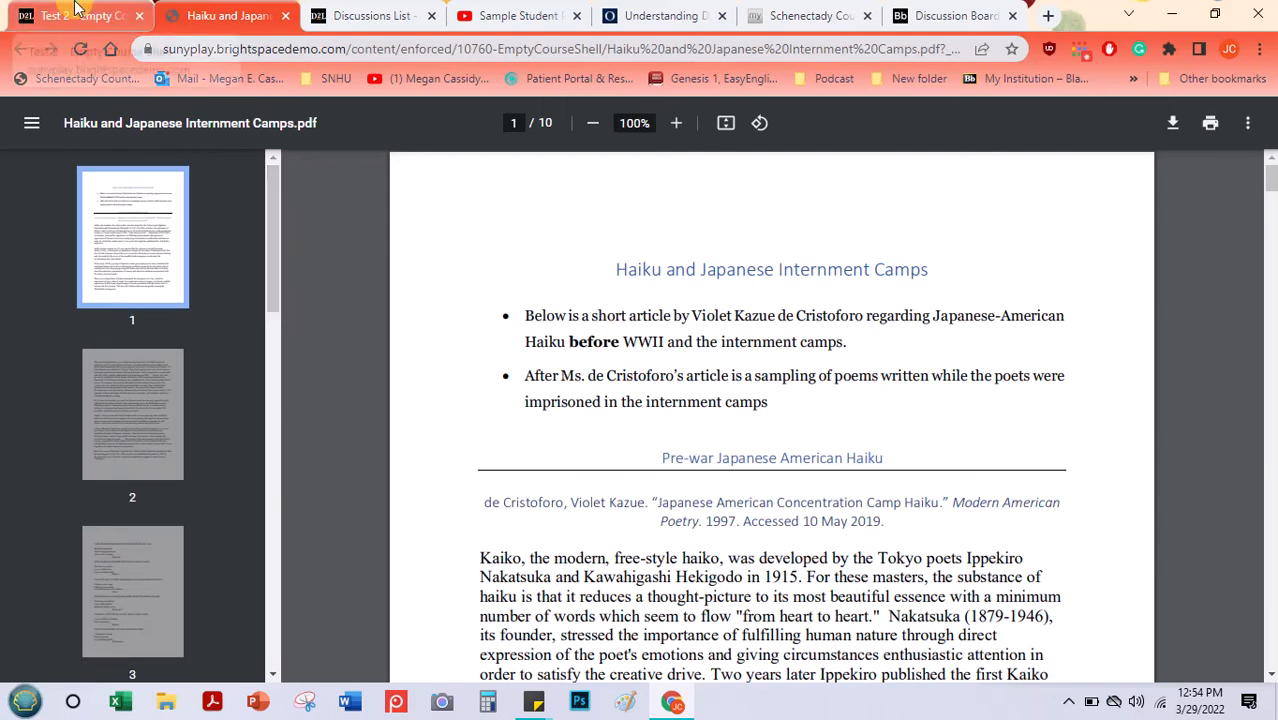
{"action": "left_click", "coordinate": [77, 8]}
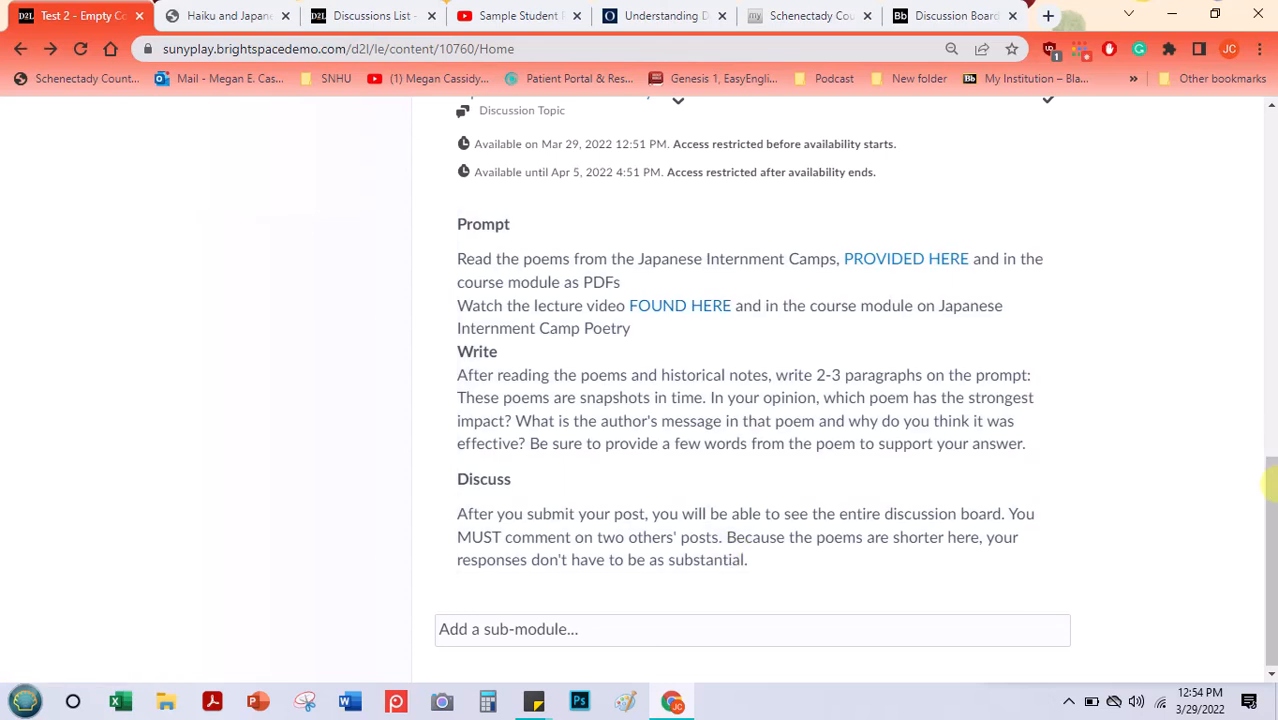
- Open the Japanese Internment Poetry topic's properties for in-place editing and expand its date restrictions
{"action": "left_click_drag", "start_coordinate": [1272, 471], "coordinate": [1270, 434]}
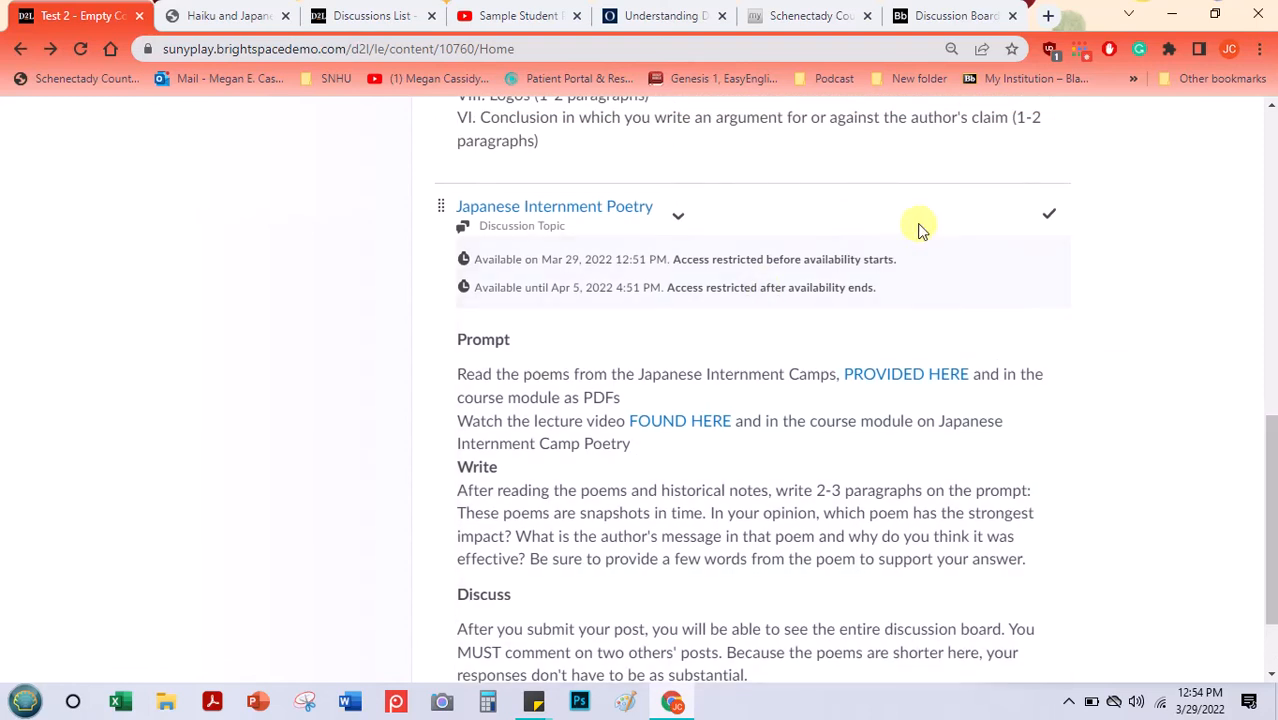
{"action": "left_click", "coordinate": [682, 230]}
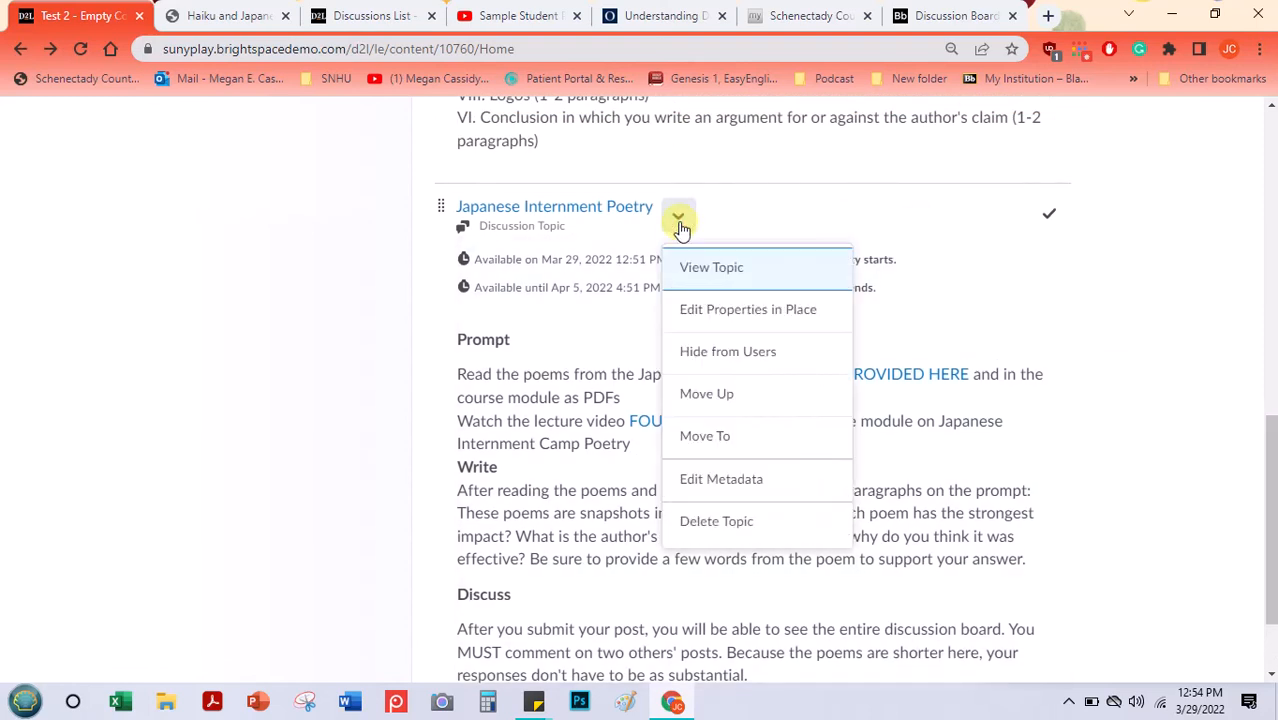
{"action": "left_click", "coordinate": [695, 313]}
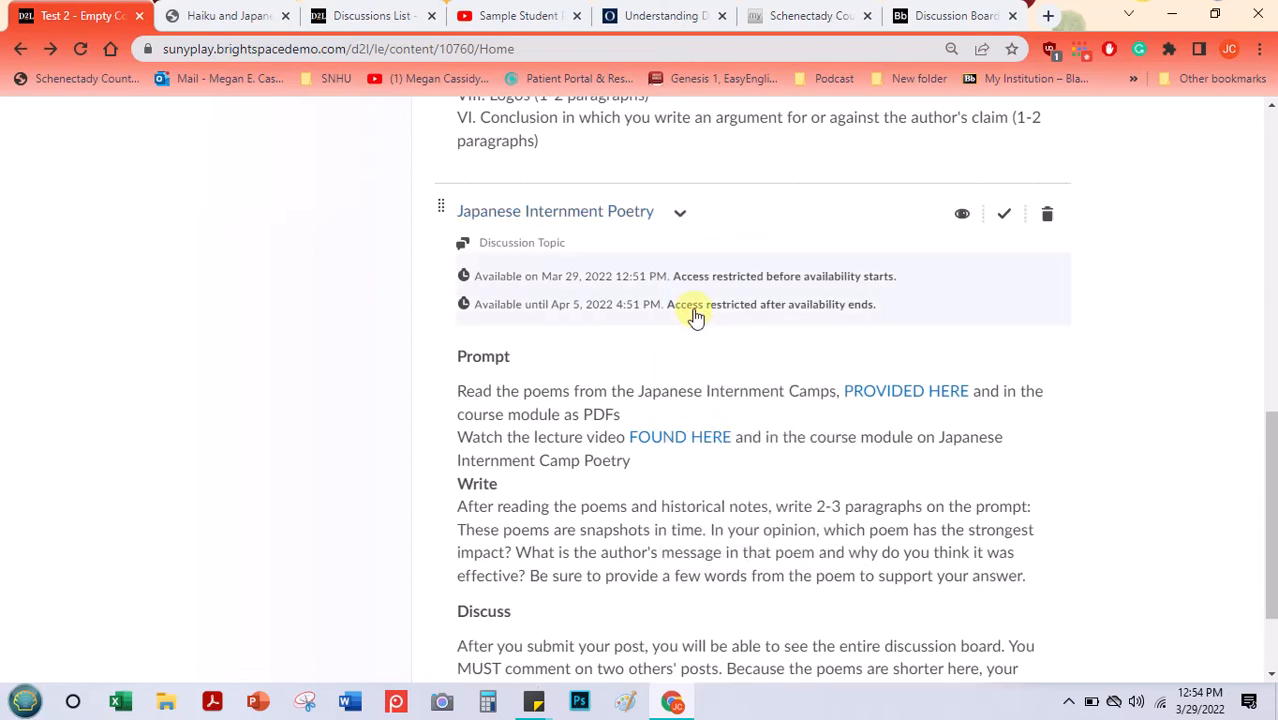
{"action": "left_click_drag", "start_coordinate": [1270, 445], "coordinate": [1250, 472]}
{"action": "left_click", "coordinate": [1030, 257]}
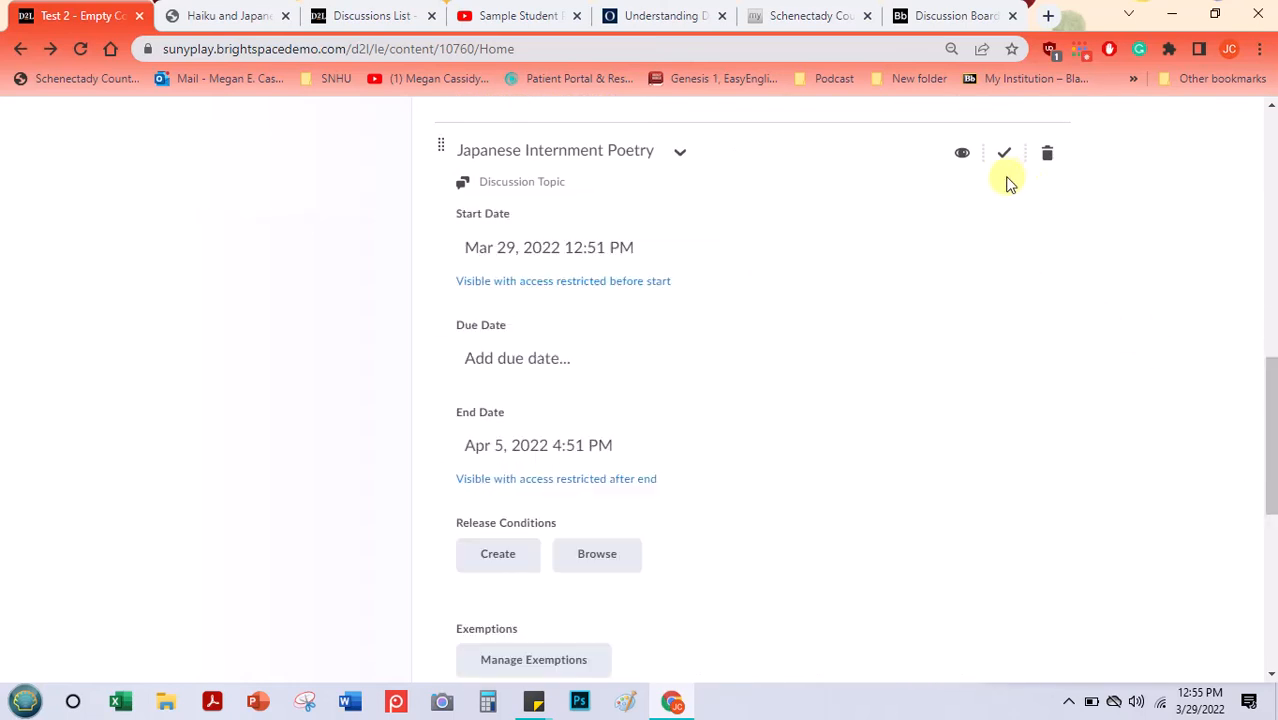
- Set the Japanese Internment Poetry topic's due date to 4/1/2022 at 11:59 PM
{"action": "left_click", "coordinate": [497, 368]}
{"action": "left_click", "coordinate": [503, 355]}
{"action": "left_click", "coordinate": [489, 350]}
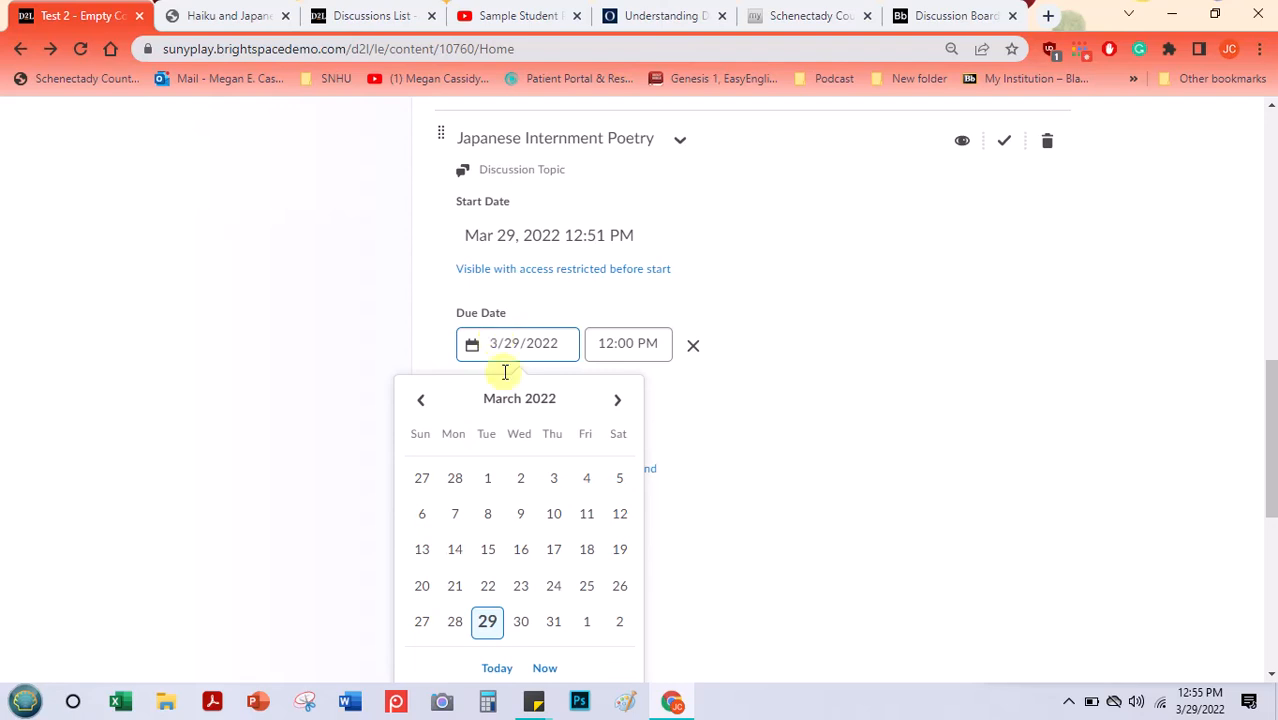
{"action": "left_click", "coordinate": [590, 622]}
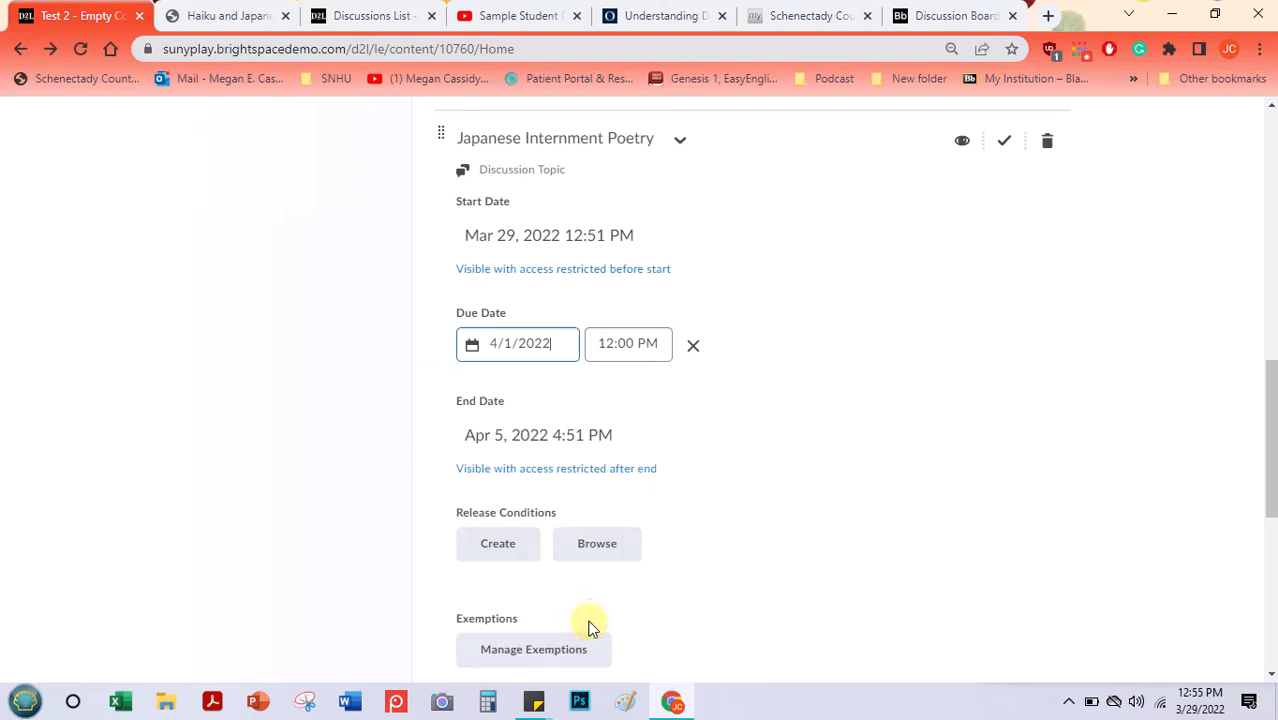
{"action": "left_click", "coordinate": [634, 358]}
{"action": "left_click_drag", "start_coordinate": [709, 497], "coordinate": [697, 630]}
{"action": "left_click", "coordinate": [672, 630]}
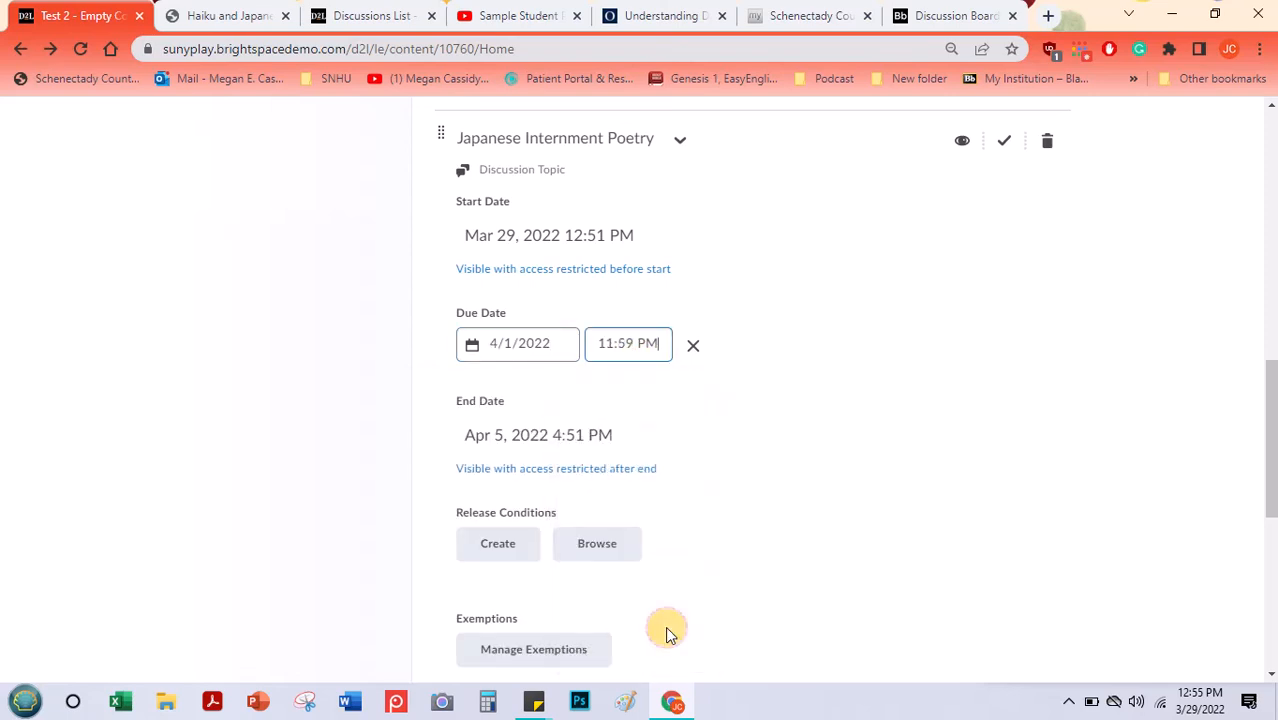
- Check the topic's completion requirement options, then save its date restrictions and description
{"action": "left_click", "coordinate": [1005, 143]}
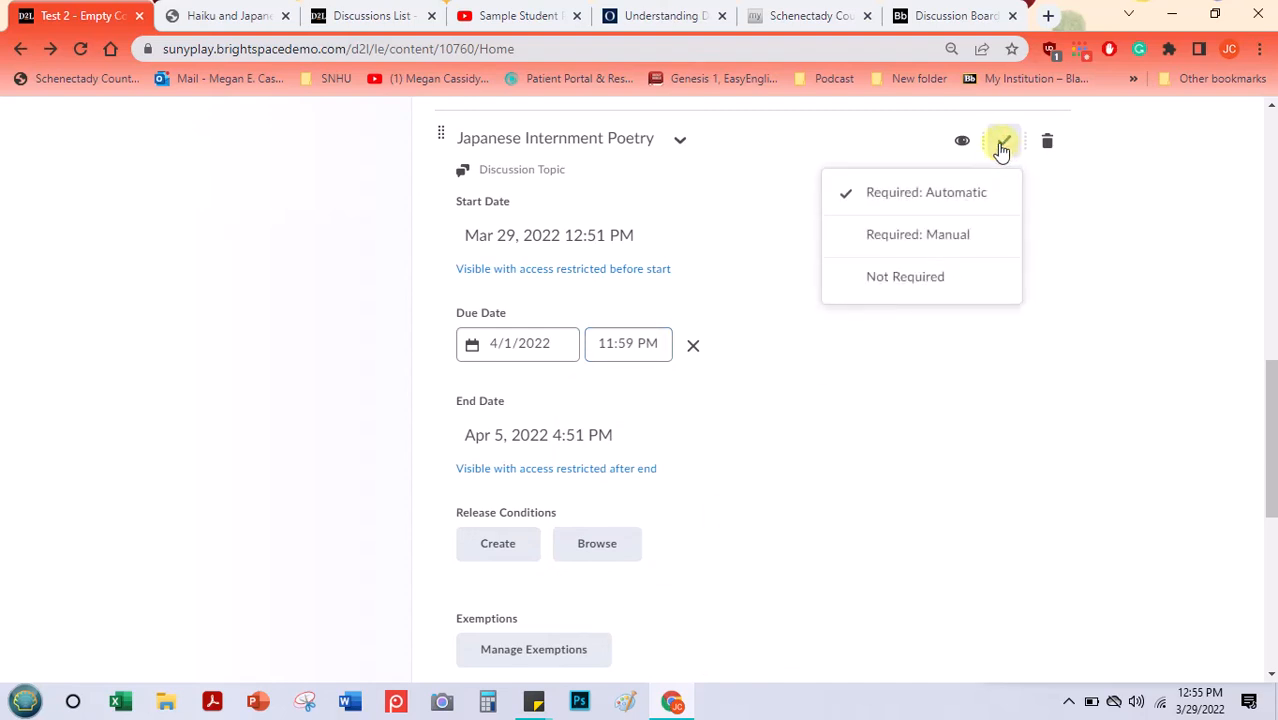
{"action": "left_click", "coordinate": [1004, 142]}
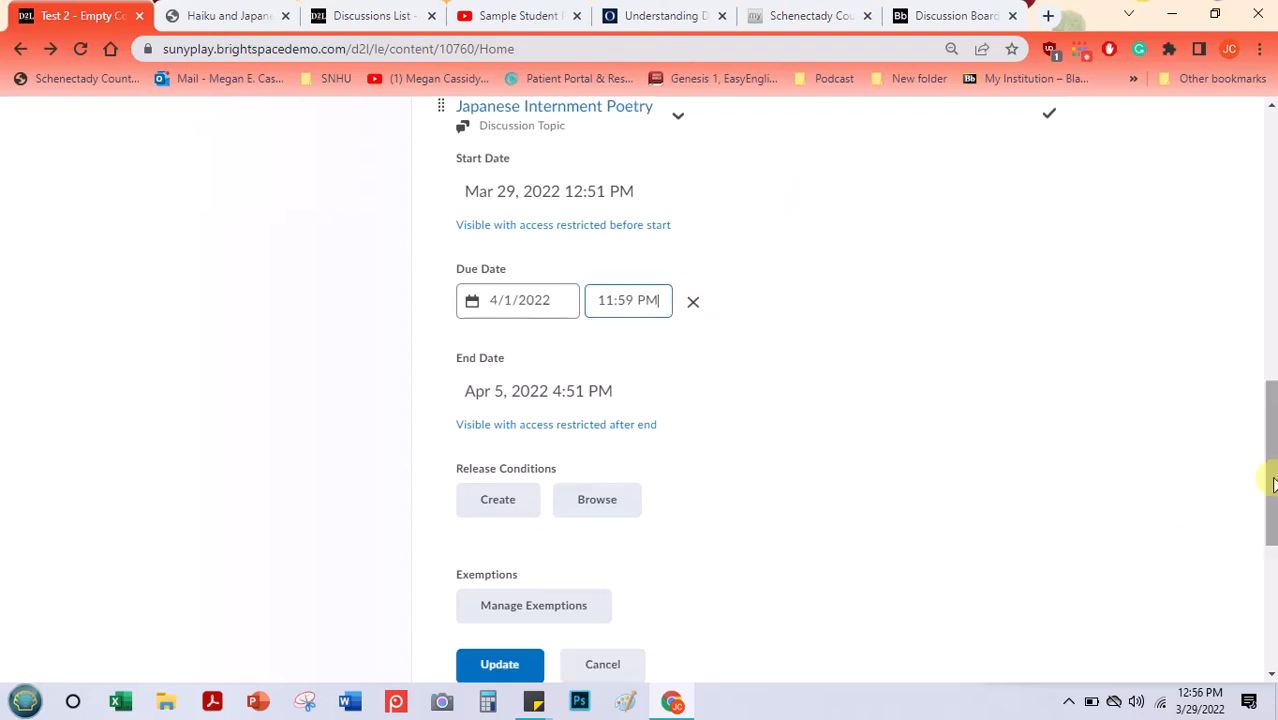
{"action": "left_click_drag", "start_coordinate": [1269, 481], "coordinate": [1266, 516]}
{"action": "left_click", "coordinate": [502, 569]}
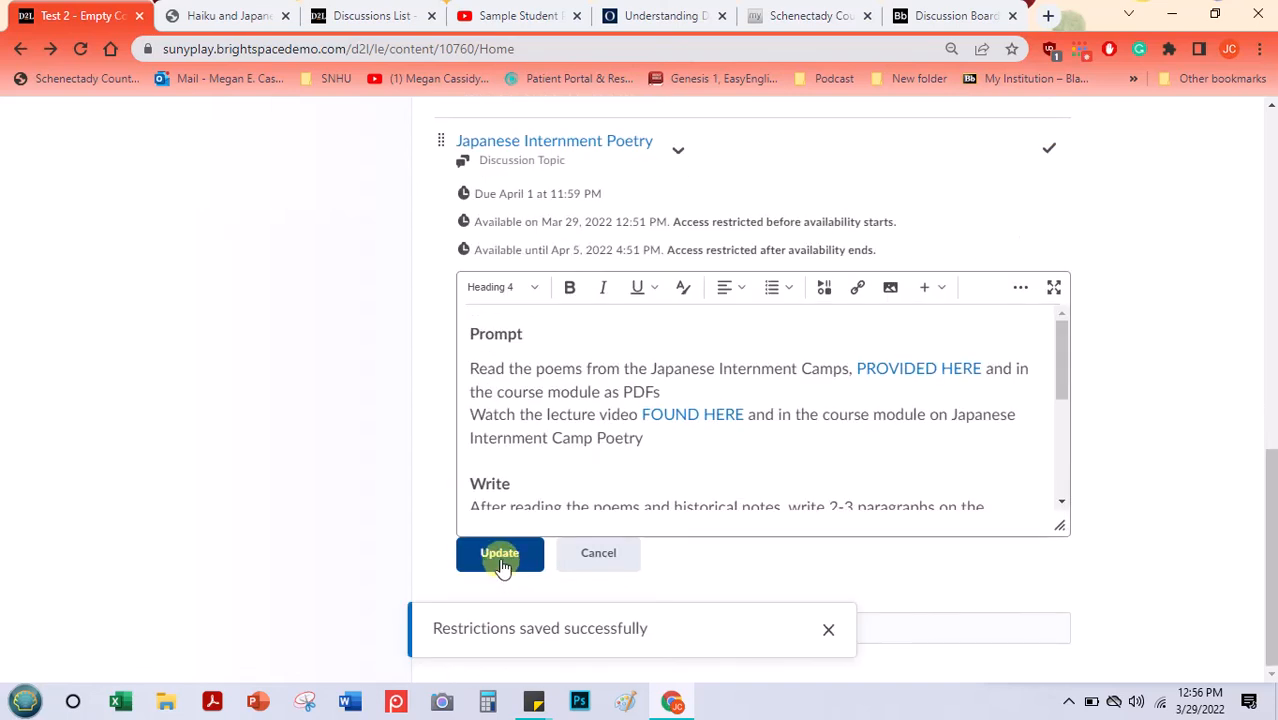
{"action": "left_click", "coordinate": [502, 563]}
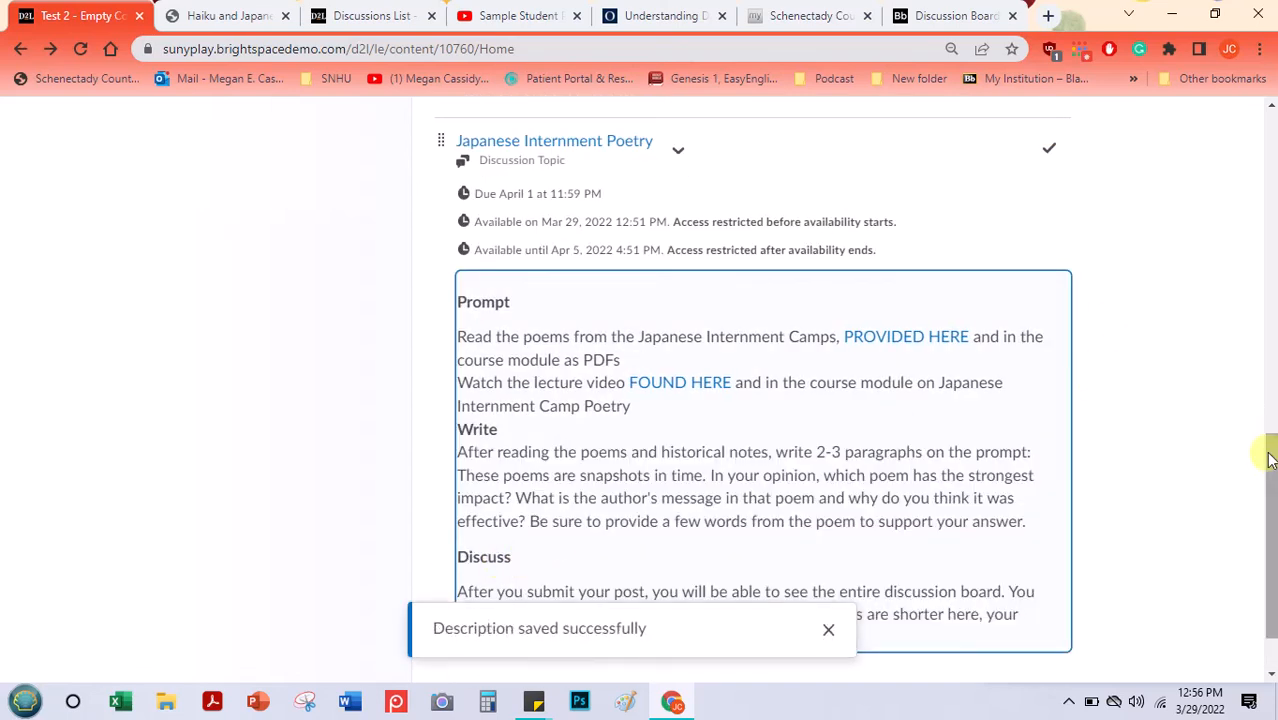
- Move the Japanese Internment Poetry topic above Paper 1 in the Test 2 module
{"action": "scroll", "coordinate": [1265, 480], "scroll_direction": "up", "scroll_amount": 1}
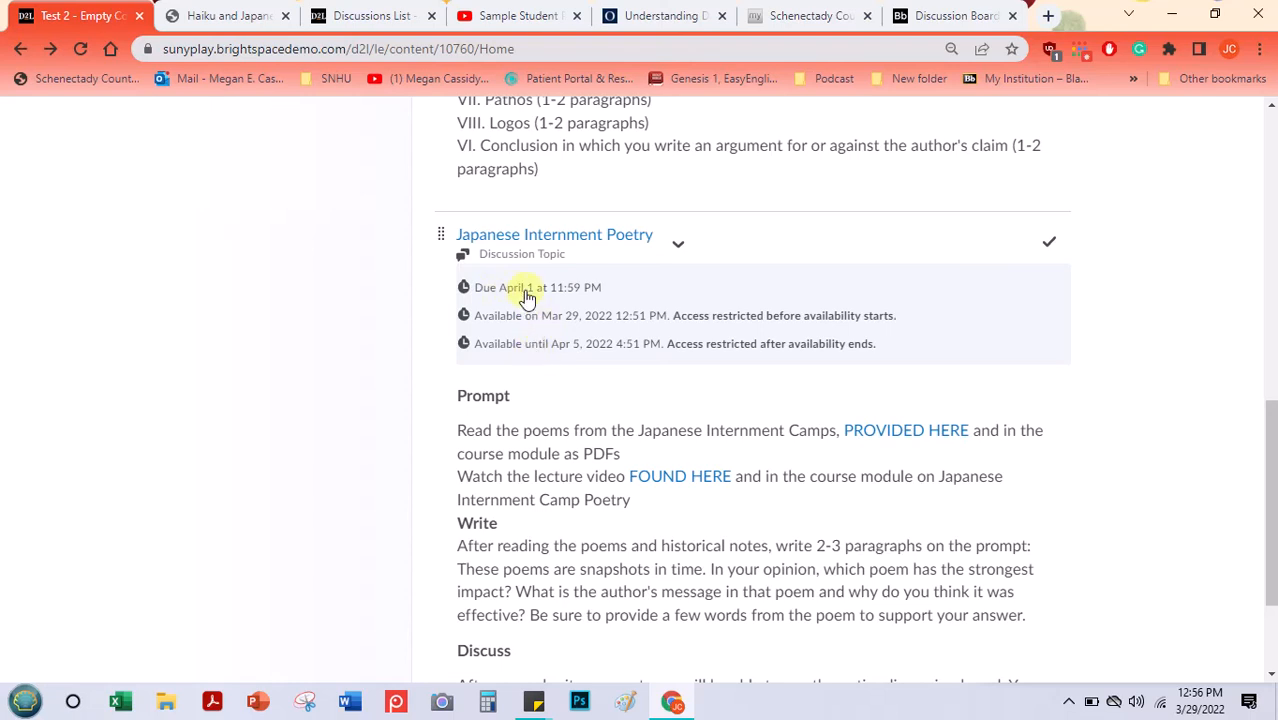
{"action": "left_click_drag", "start_coordinate": [1271, 433], "coordinate": [1267, 377]}
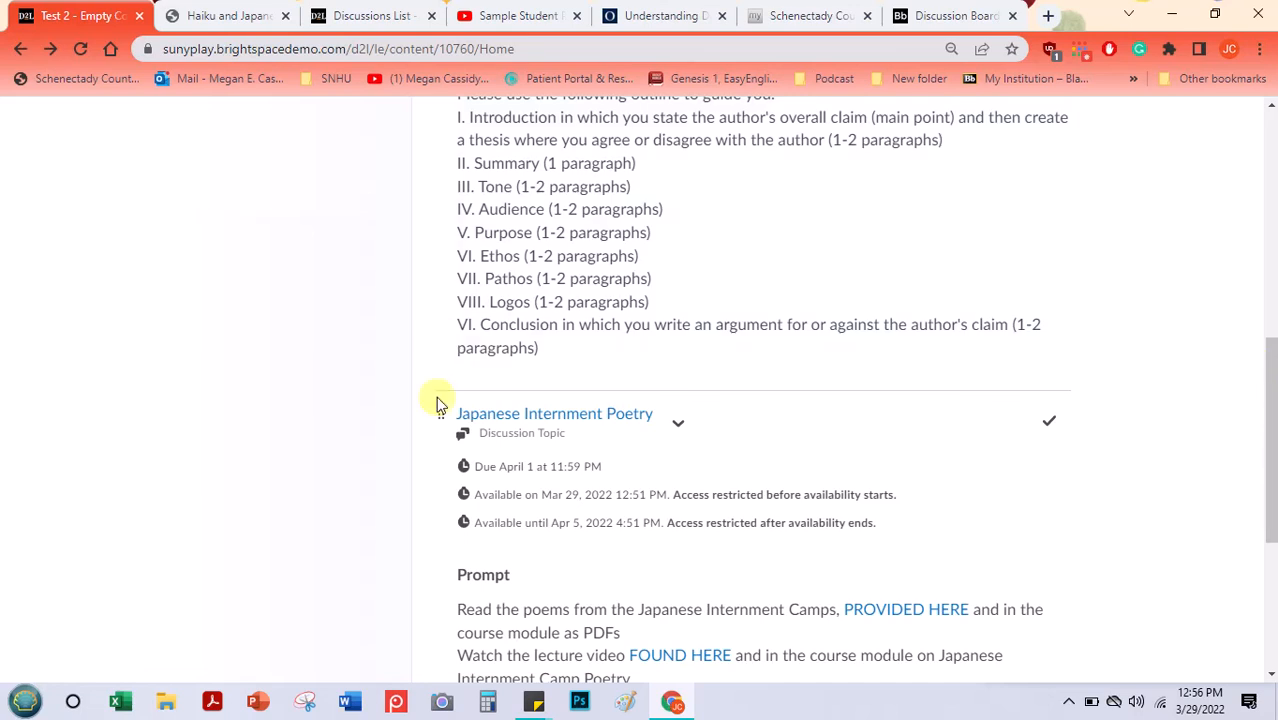
{"action": "mouse_move", "coordinate": [437, 408]}
{"action": "left_mouse_down"}
{"action": "mouse_move", "coordinate": [445, 201]}
{"action": "mouse_move", "coordinate": [443, 410]}
{"action": "left_mouse_up"}
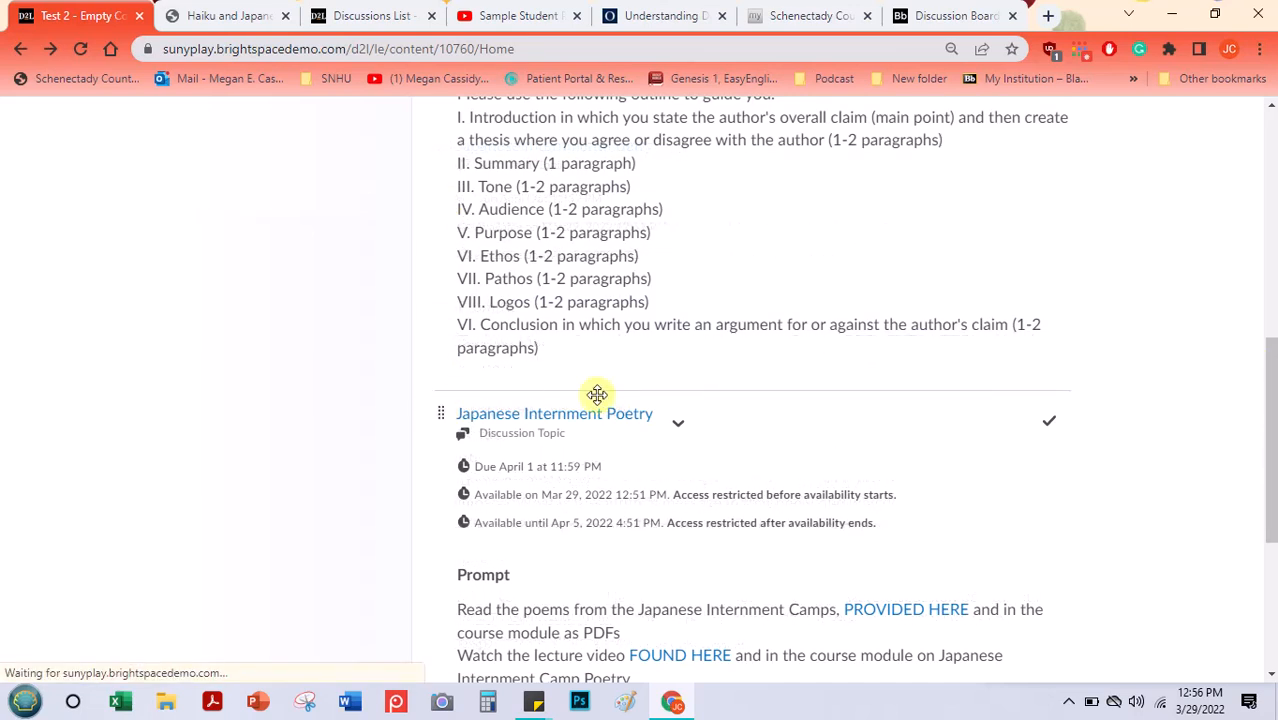
{"action": "left_click", "coordinate": [679, 425]}
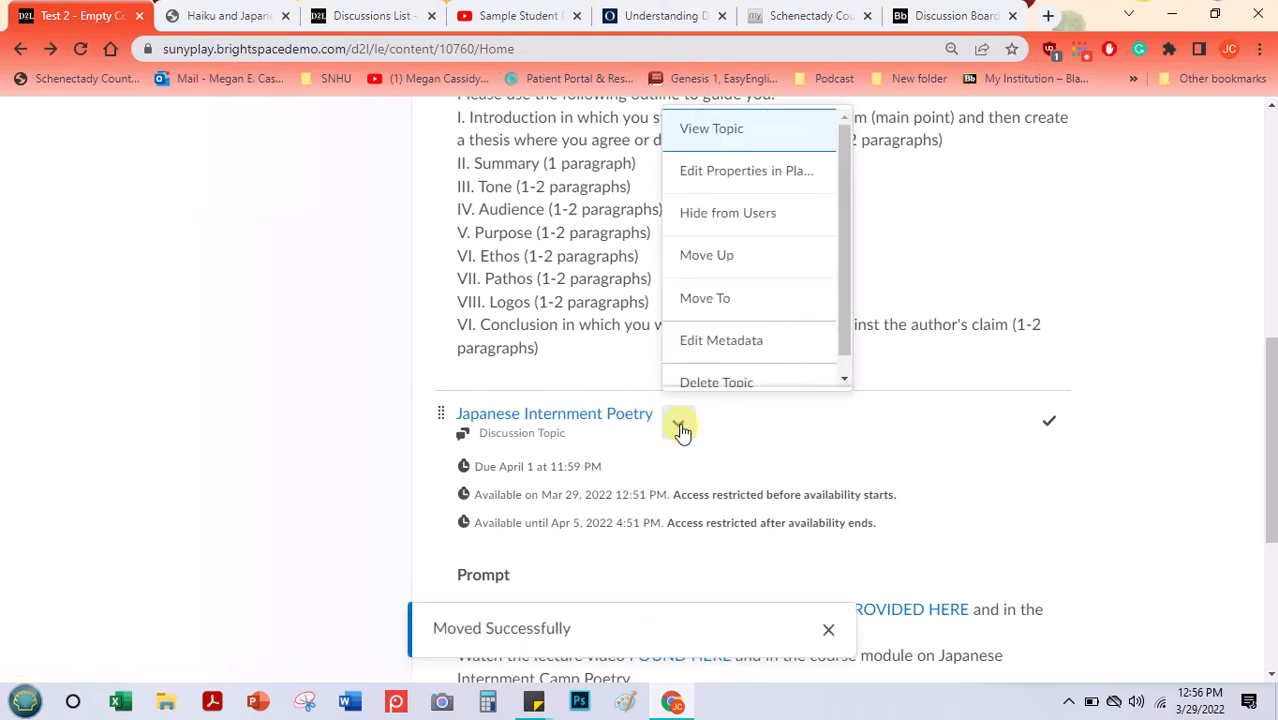
{"action": "left_click", "coordinate": [796, 263]}
{"action": "left_click_drag", "start_coordinate": [1270, 265], "coordinate": [1268, 322]}
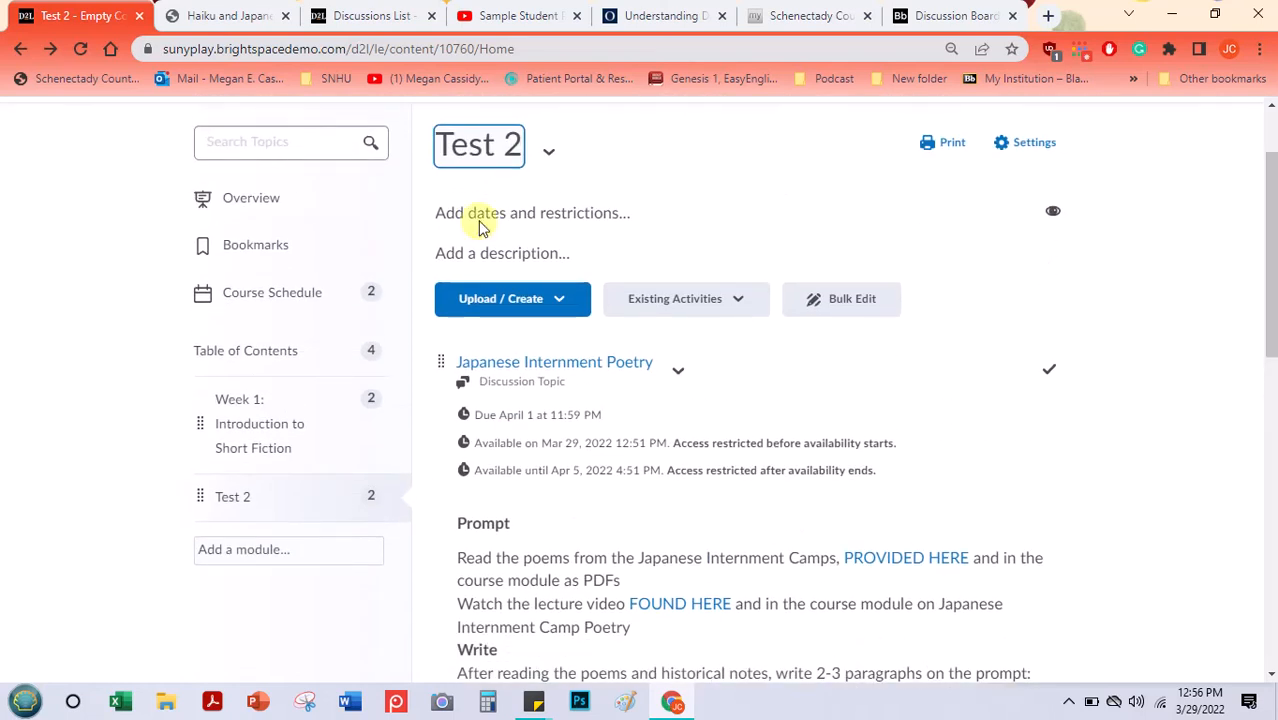
- Review the upcoming items in the course schedule, including the Japanese Internment Poetry and Paper 1 due entries
{"action": "left_click", "coordinate": [303, 292]}
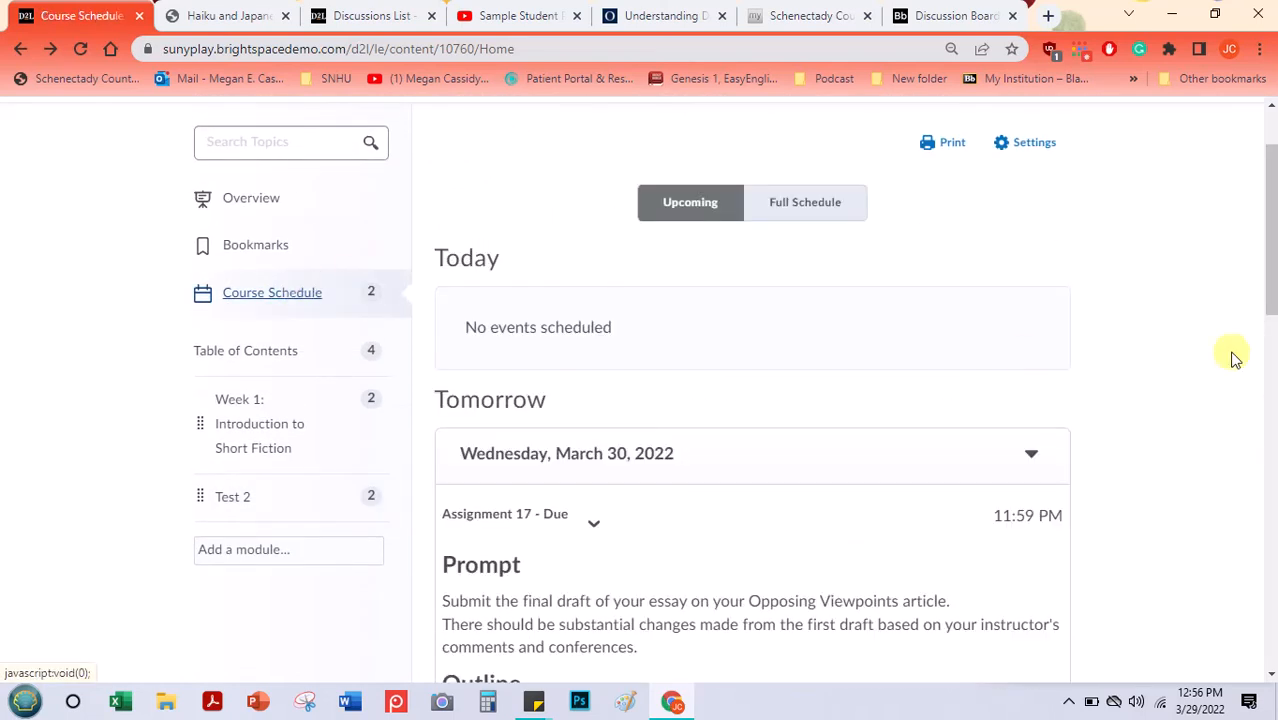
{"action": "left_click_drag", "start_coordinate": [1272, 165], "coordinate": [1253, 418]}
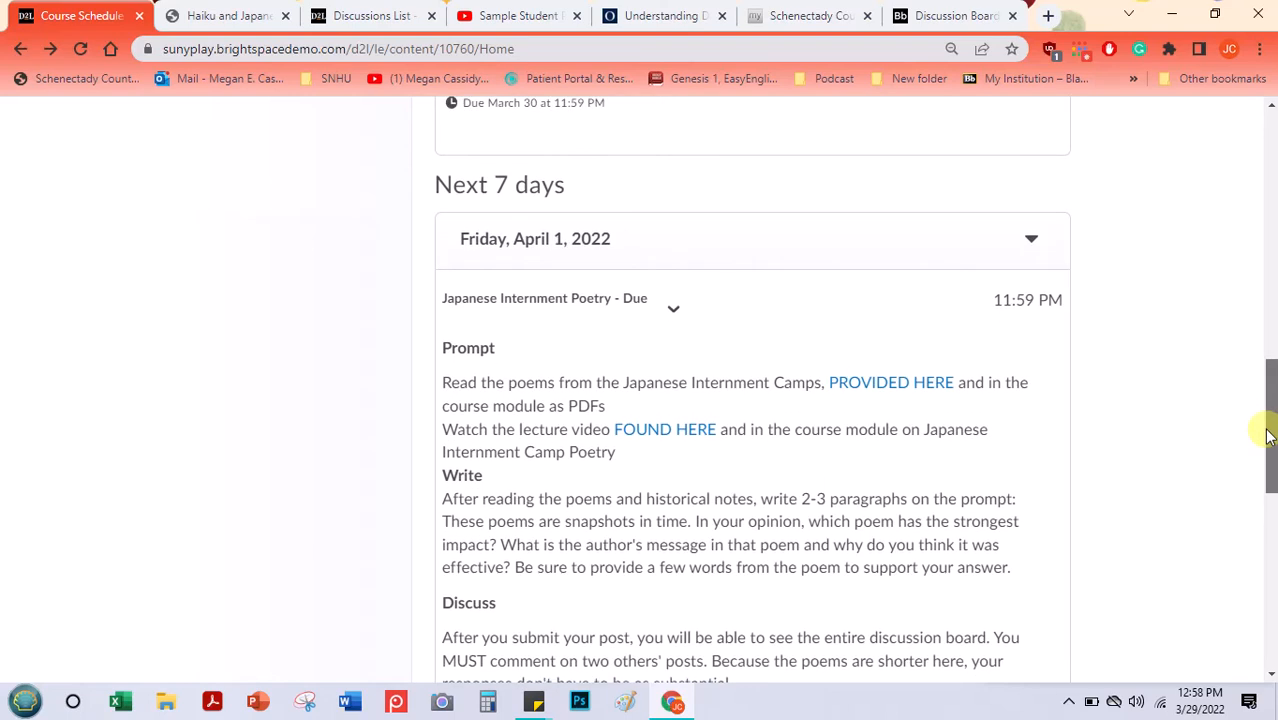
{"action": "left_click_drag", "start_coordinate": [1268, 436], "coordinate": [1260, 535]}
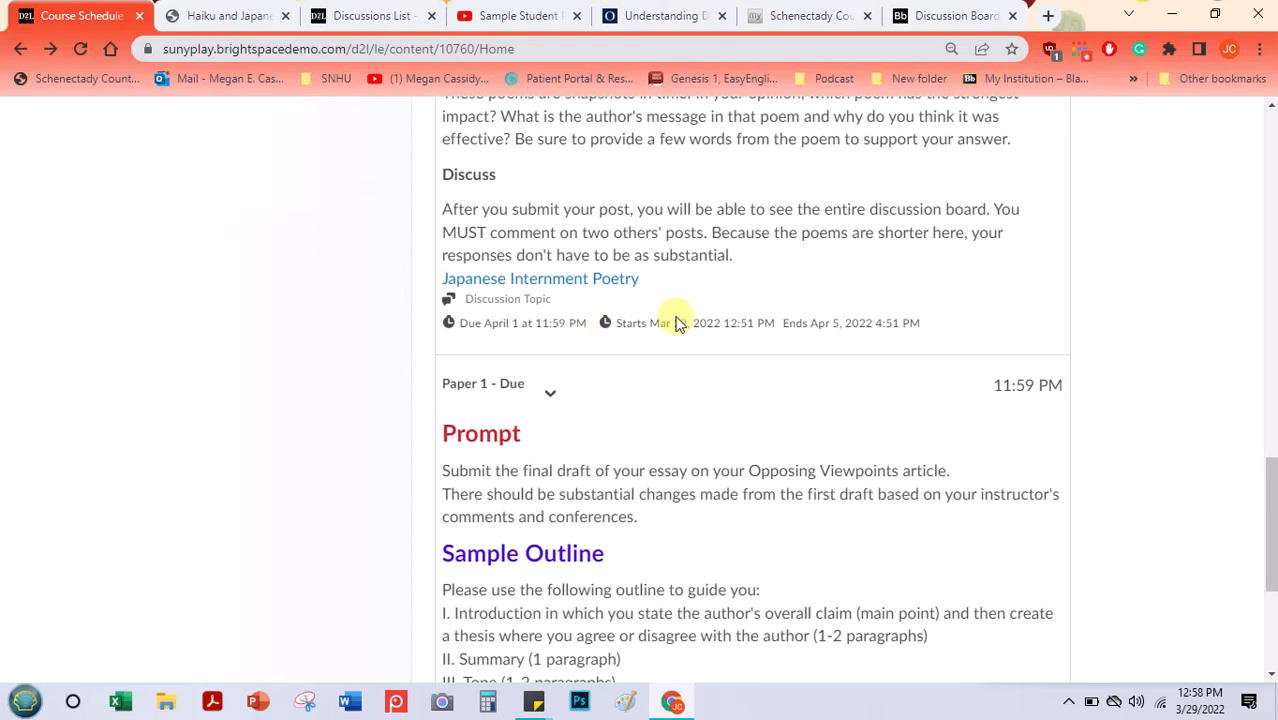
{"action": "left_click_drag", "start_coordinate": [1267, 477], "coordinate": [1261, 543]}
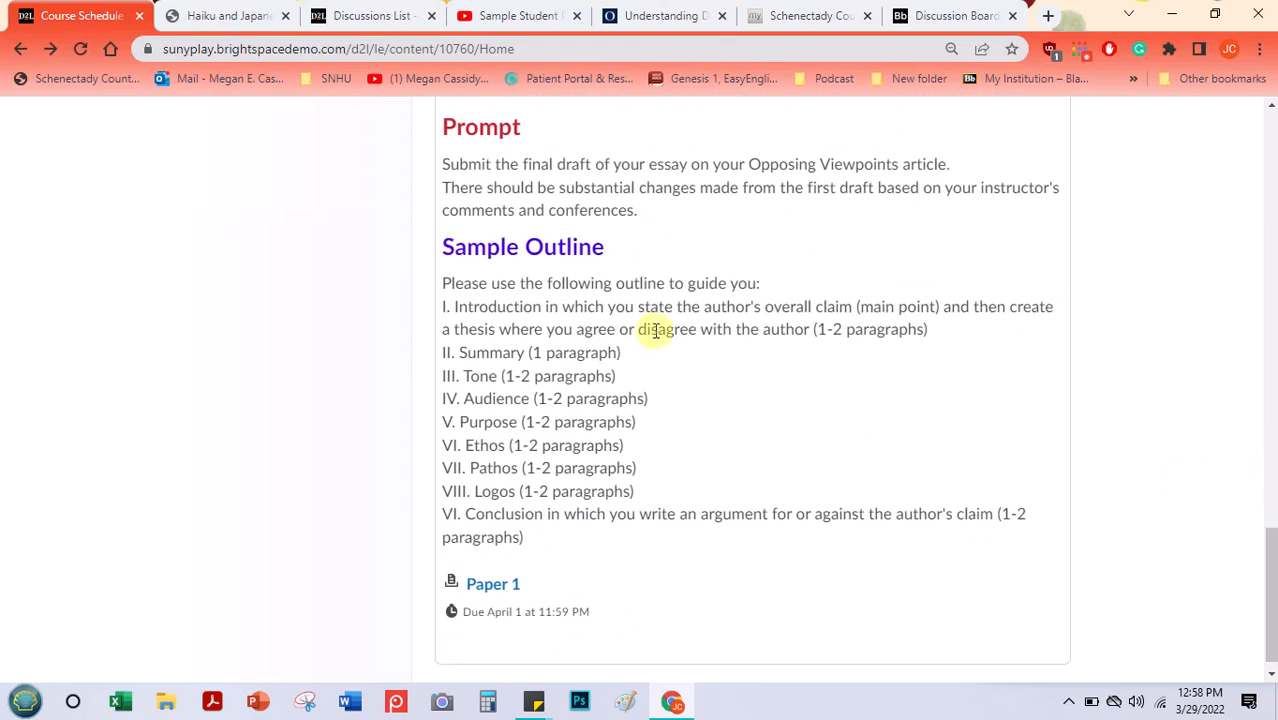
- Return to the Test 2 module and look through its content creation options as far as New Discussion, without creating anything
{"action": "left_click_drag", "start_coordinate": [1270, 590], "coordinate": [1262, 212]}
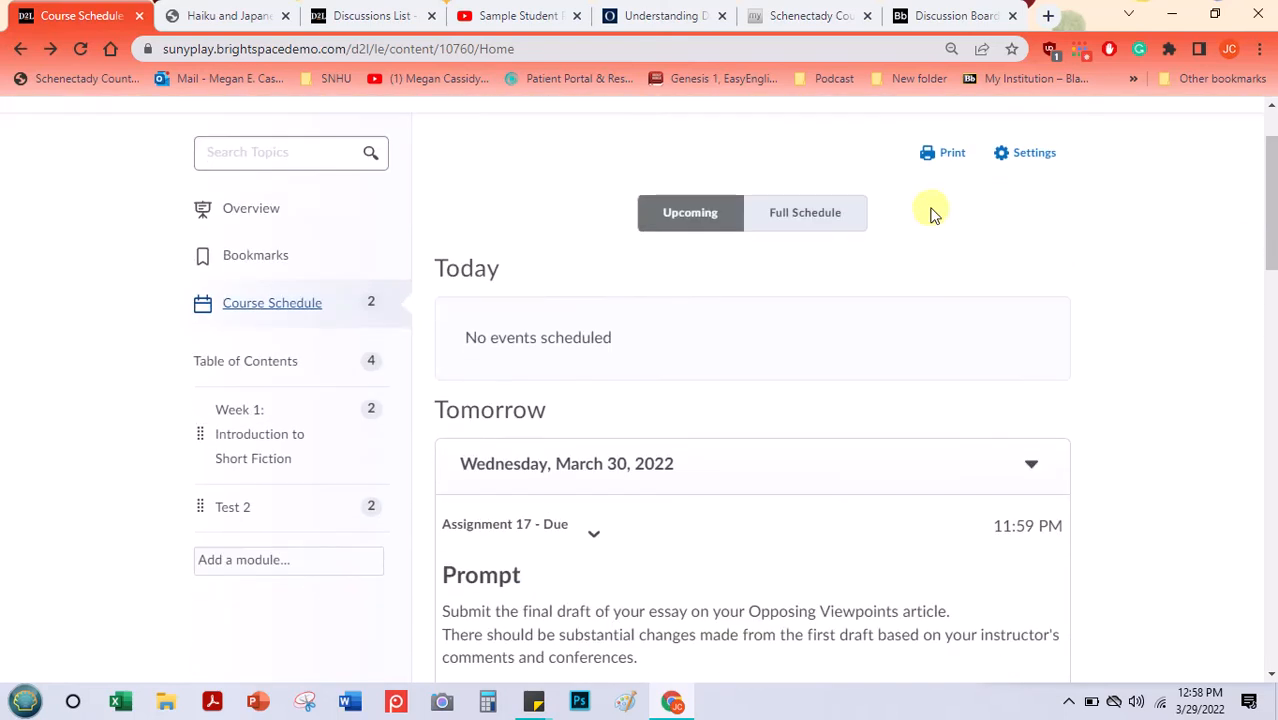
{"action": "left_click", "coordinate": [245, 512]}
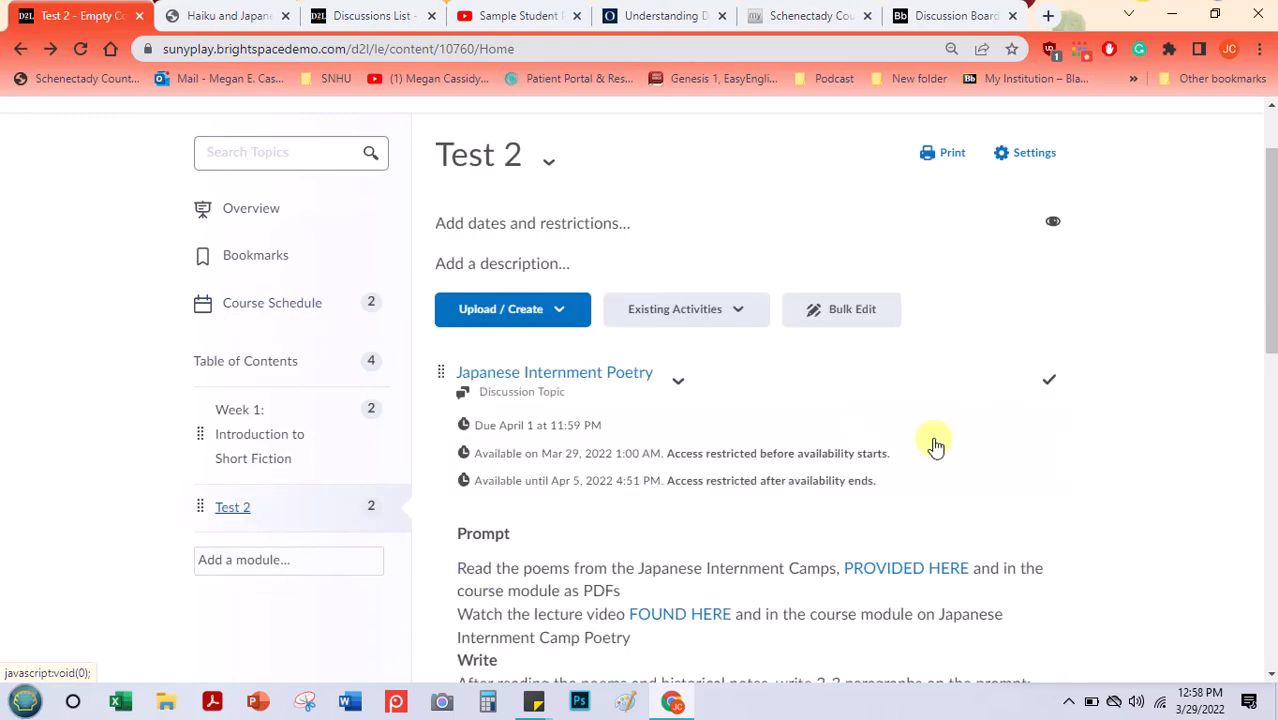
{"action": "left_click_drag", "start_coordinate": [1272, 210], "coordinate": [1270, 105]}
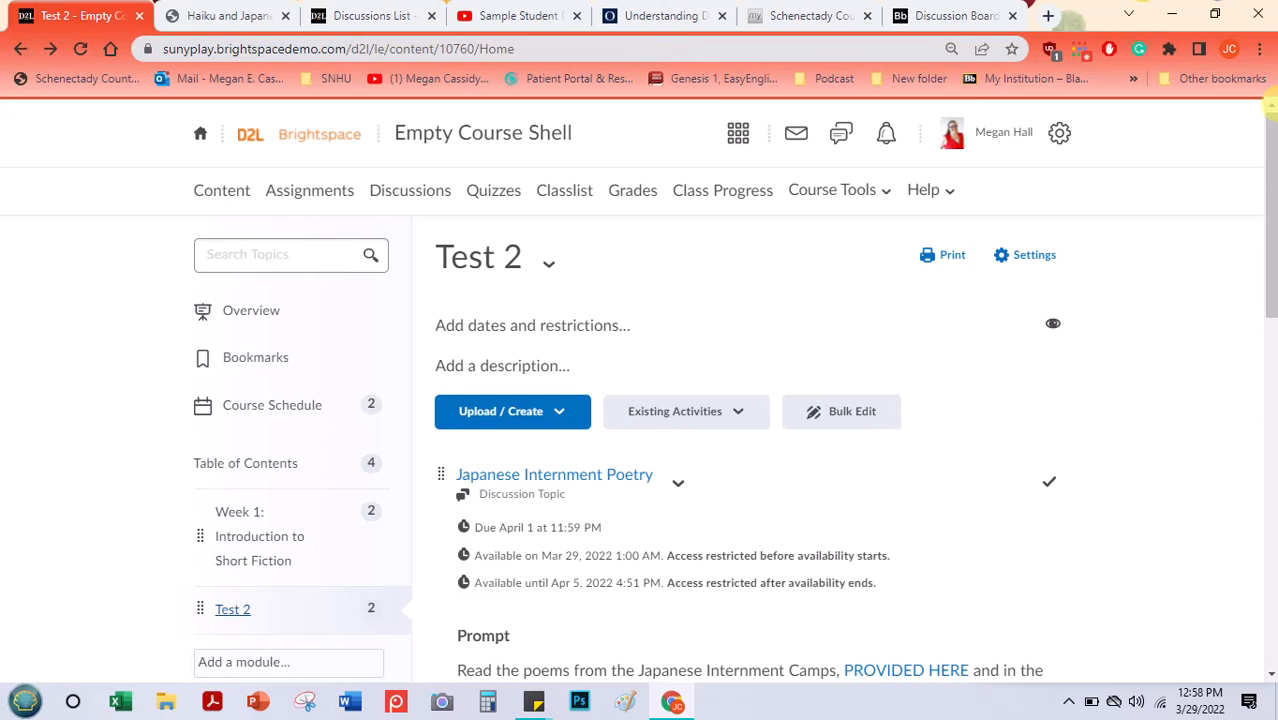
{"action": "left_click", "coordinate": [560, 418]}
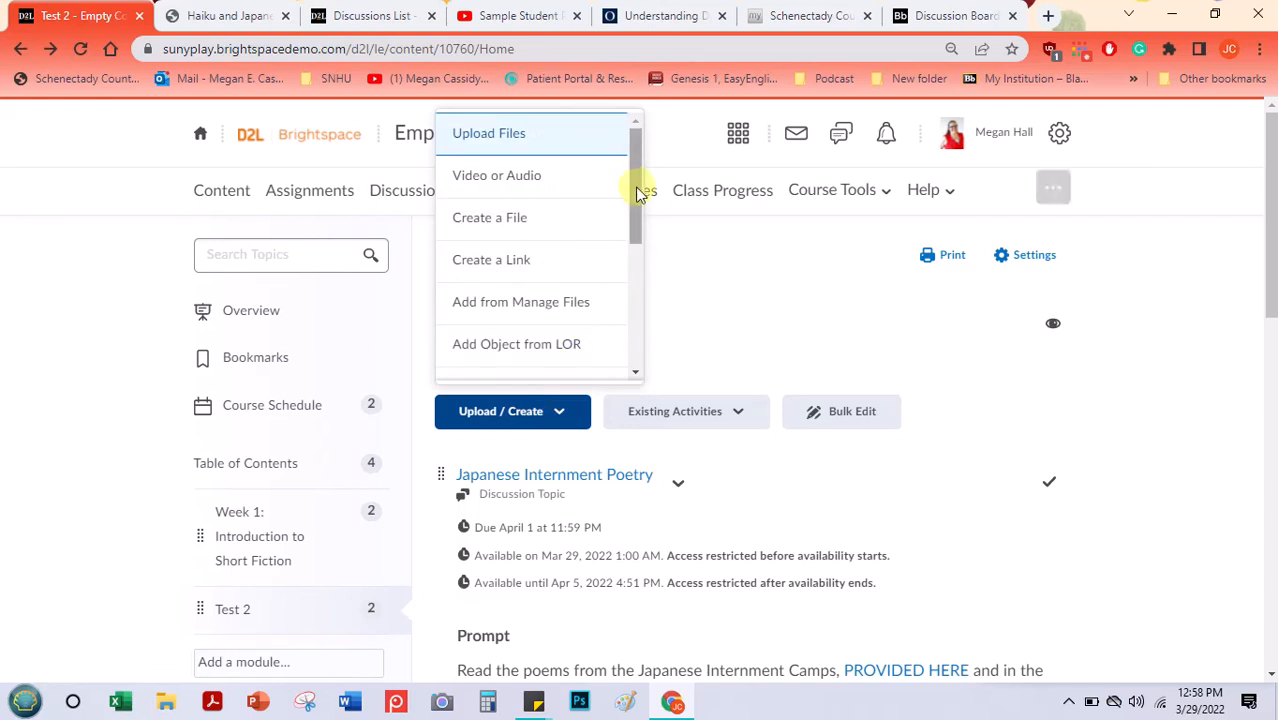
{"action": "left_click_drag", "start_coordinate": [636, 185], "coordinate": [629, 280]}
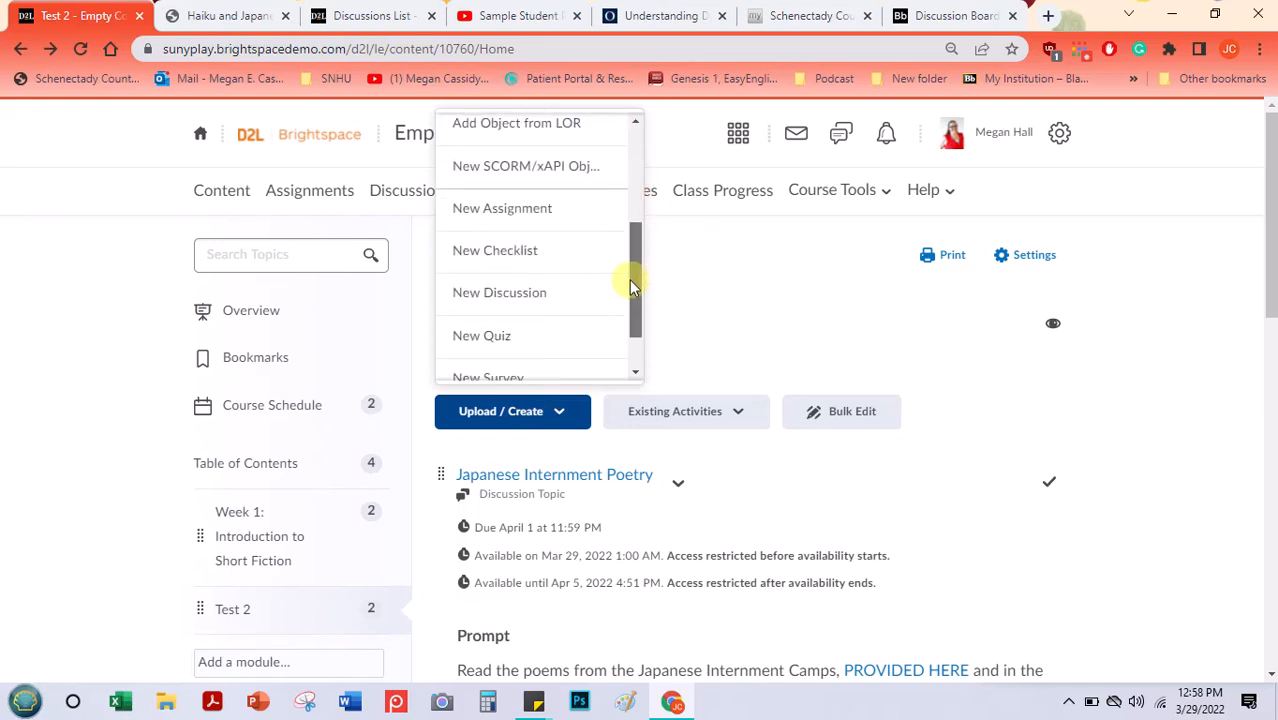
{"action": "left_click", "coordinate": [767, 292]}
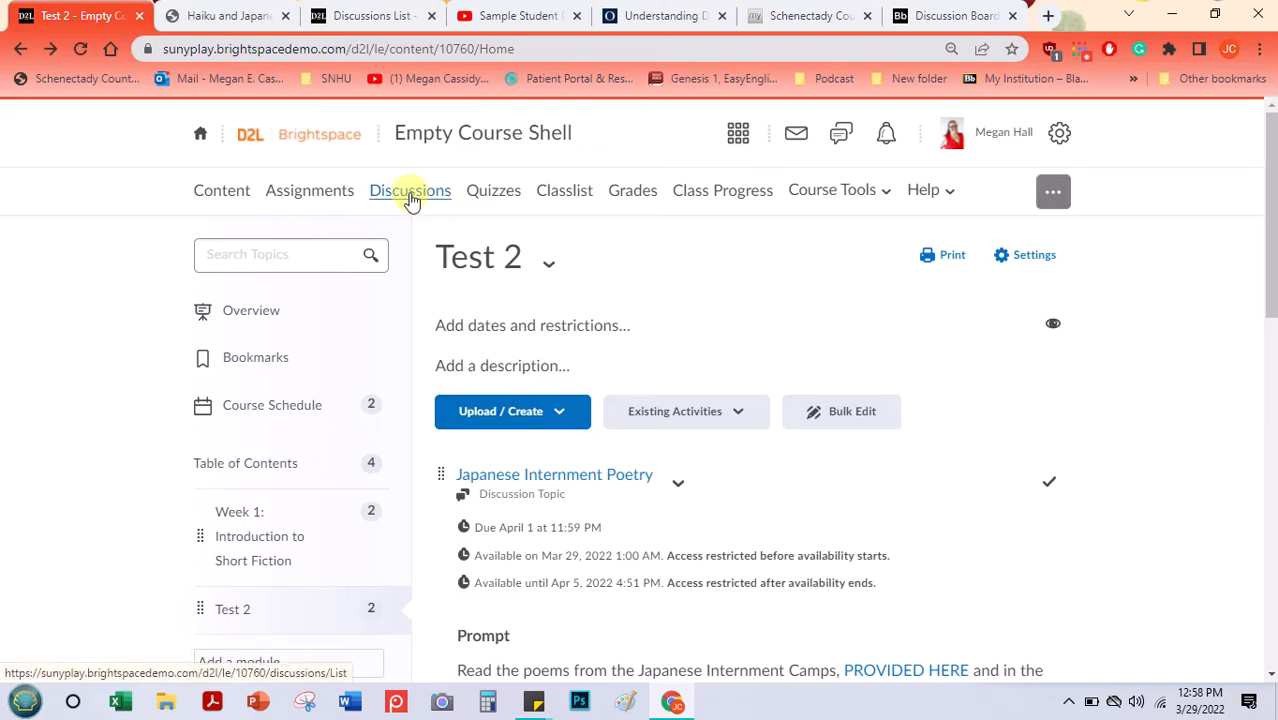